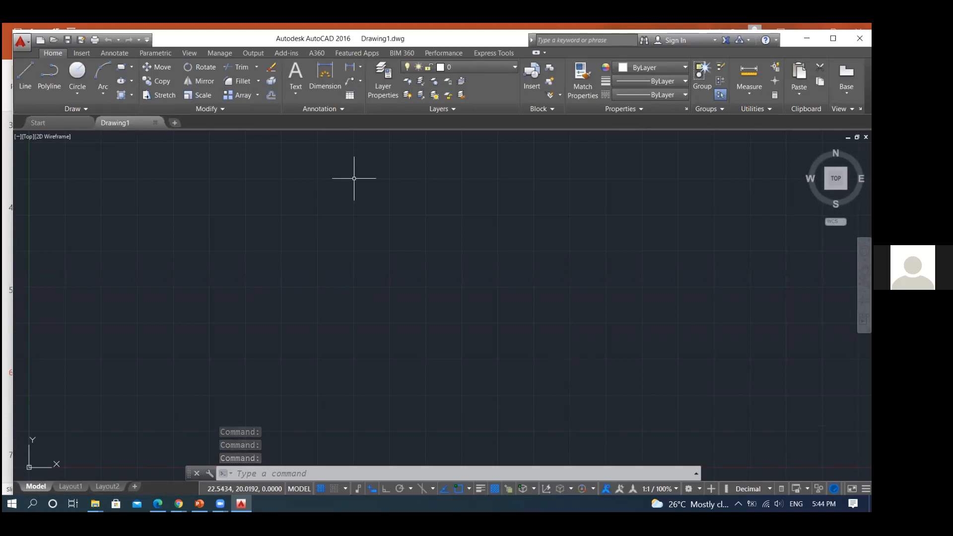
Maximize the AutoCAD window and compare its overall layout with the labelled AutoCAD Screen slide in PowerPoint.
left_click(833, 39)
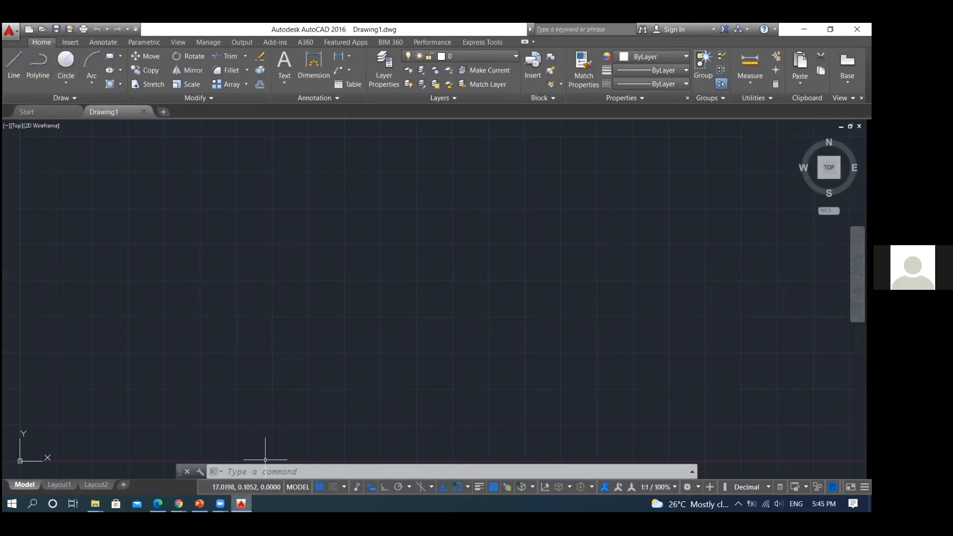
key("alt+Tab")
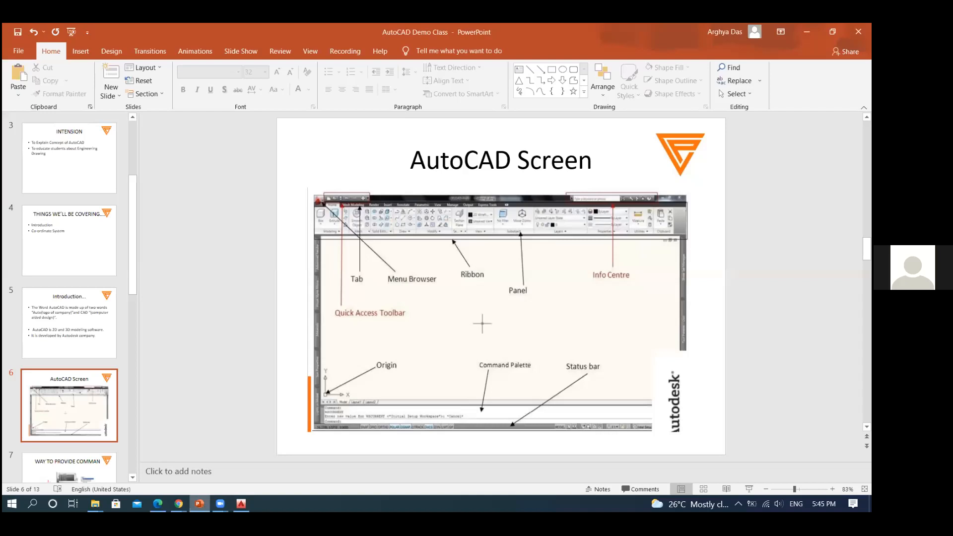
key("alt+Tab")
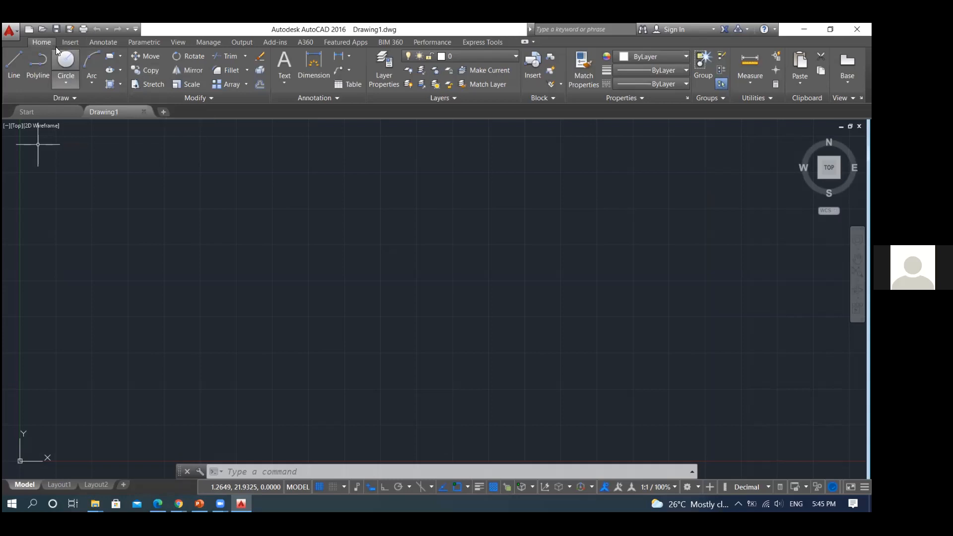
left_click(199, 505)
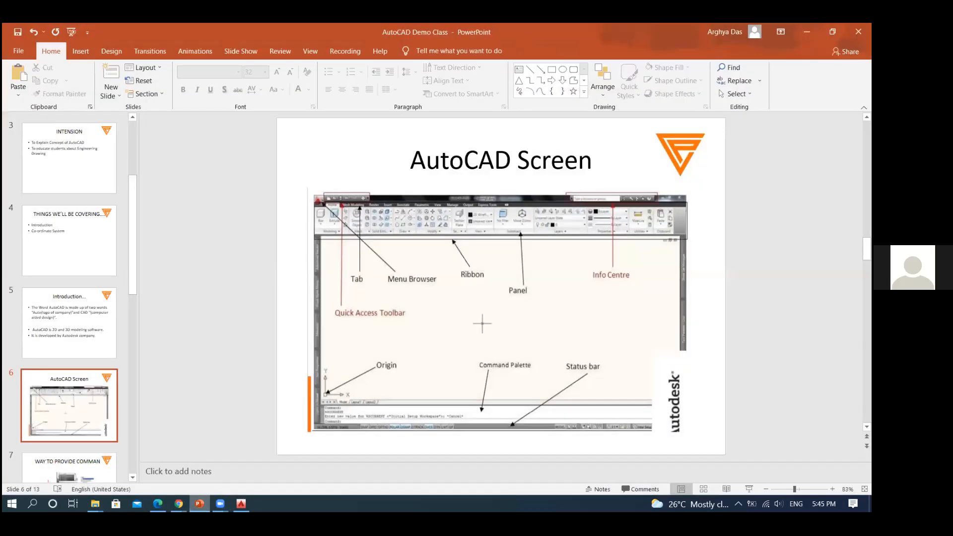
left_click(199, 504)
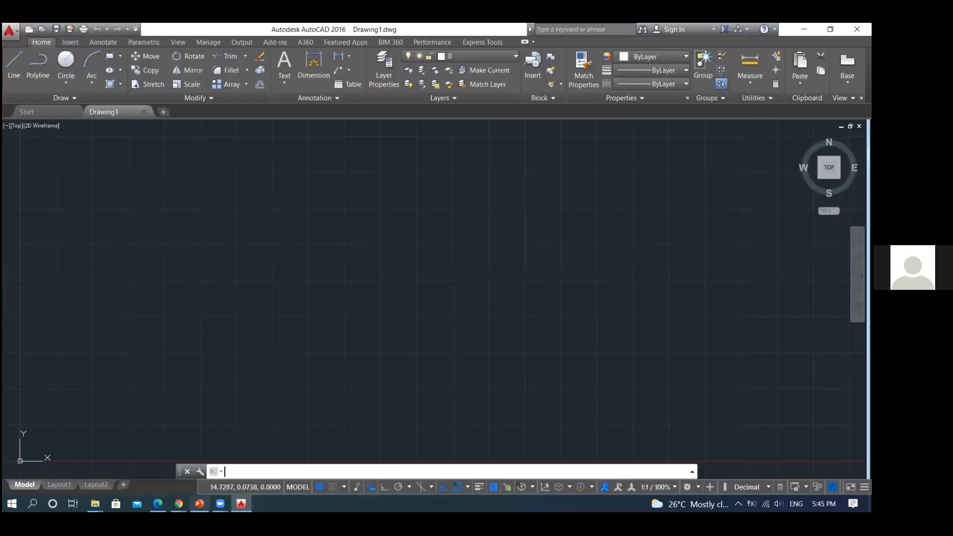
Examine AutoCAD's Insert tools and its full set of Draw tools, checking them against the AutoCAD Screen slide in PowerPoint.
left_click(65, 43)
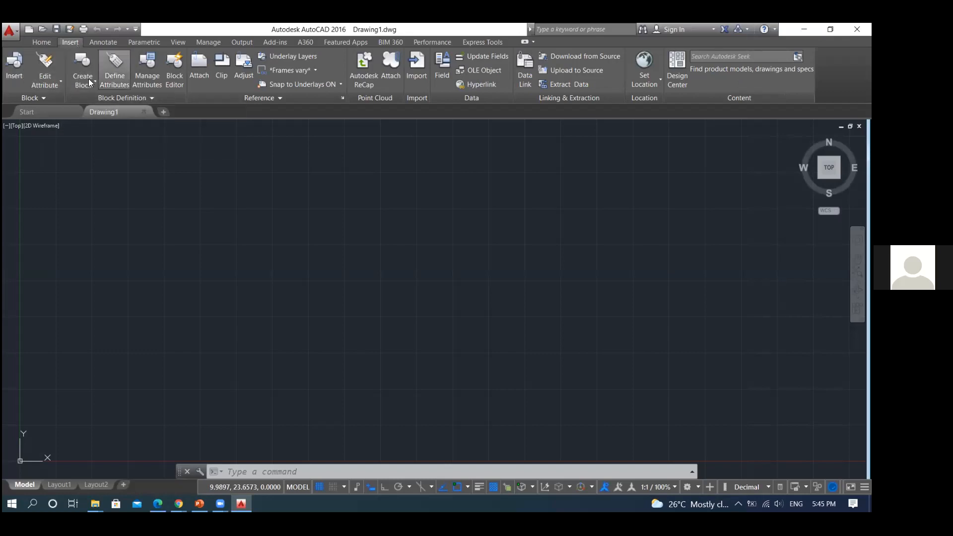
left_click(49, 40)
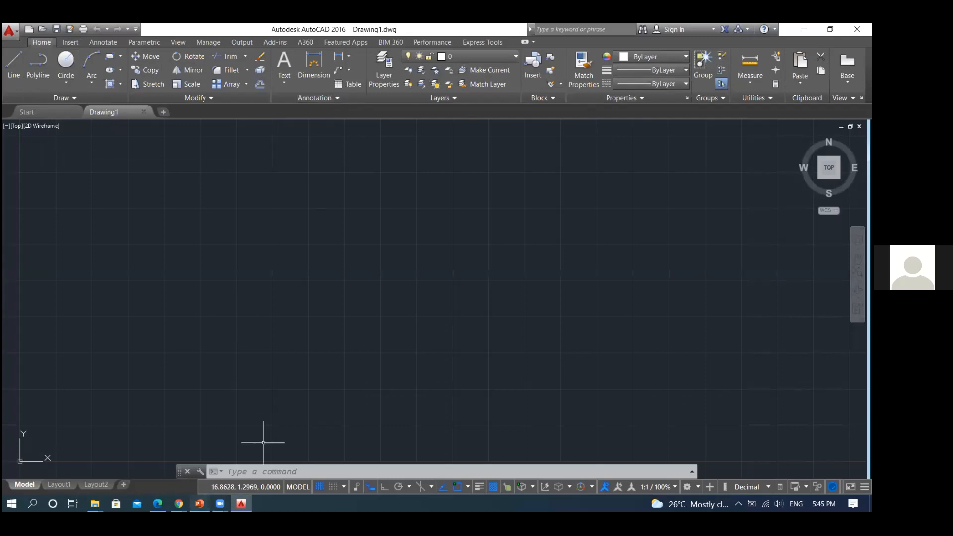
key("alt+Tab")
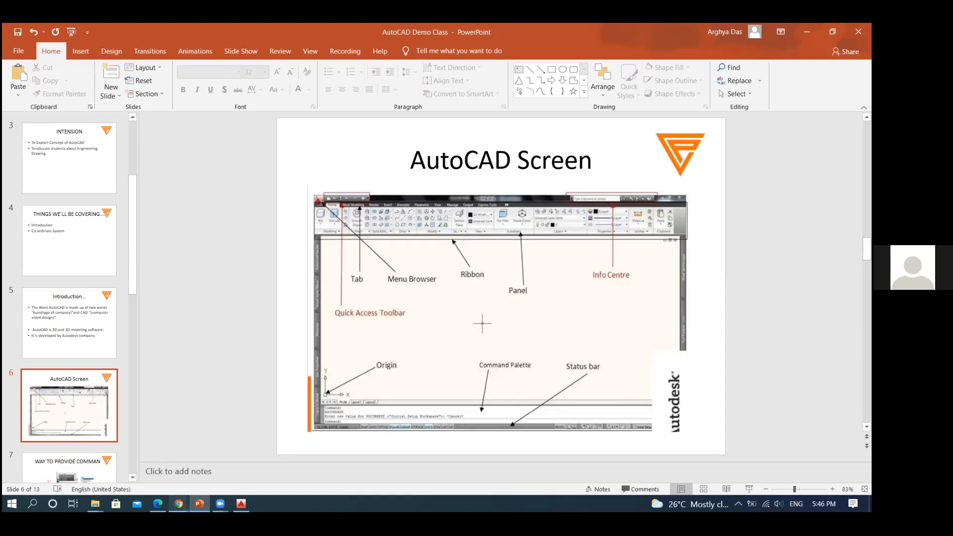
left_click(241, 504)
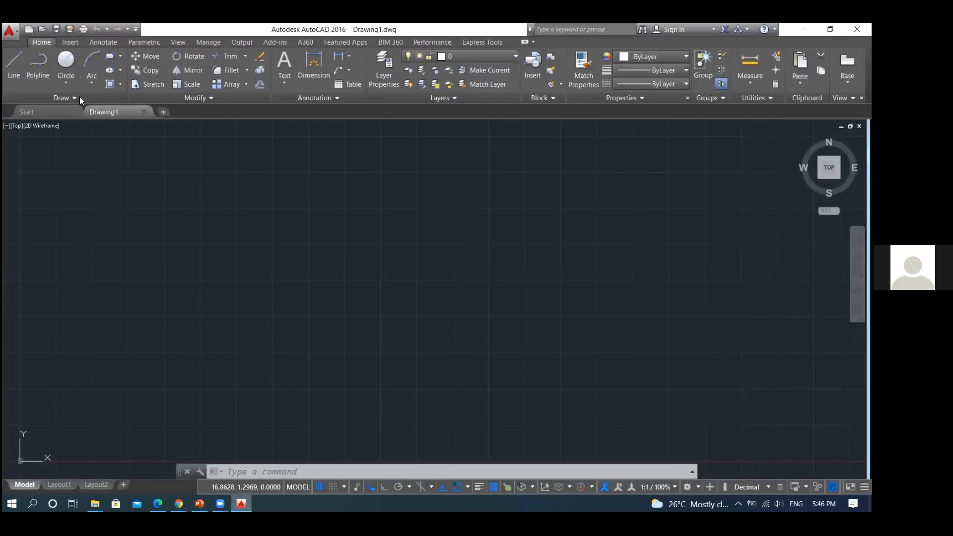
left_click(79, 95)
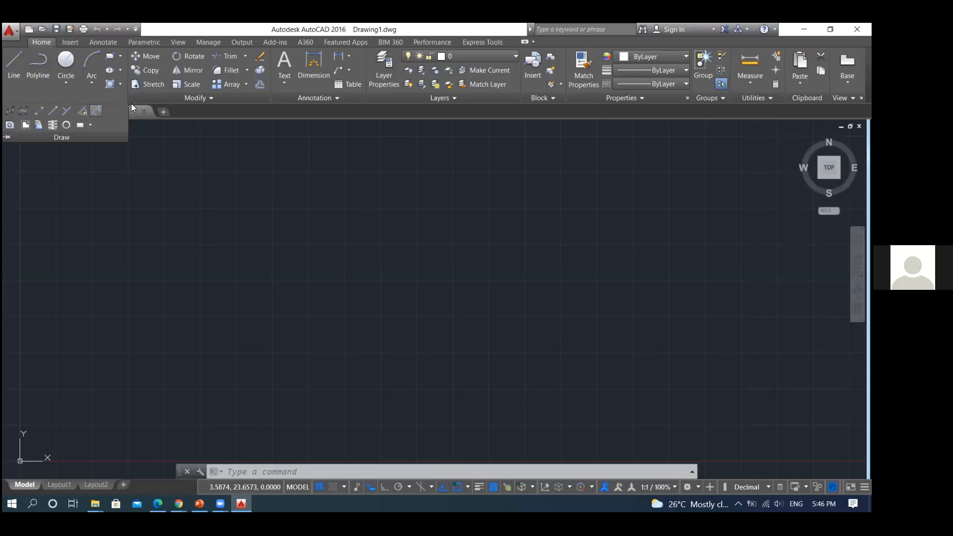
left_click(211, 155)
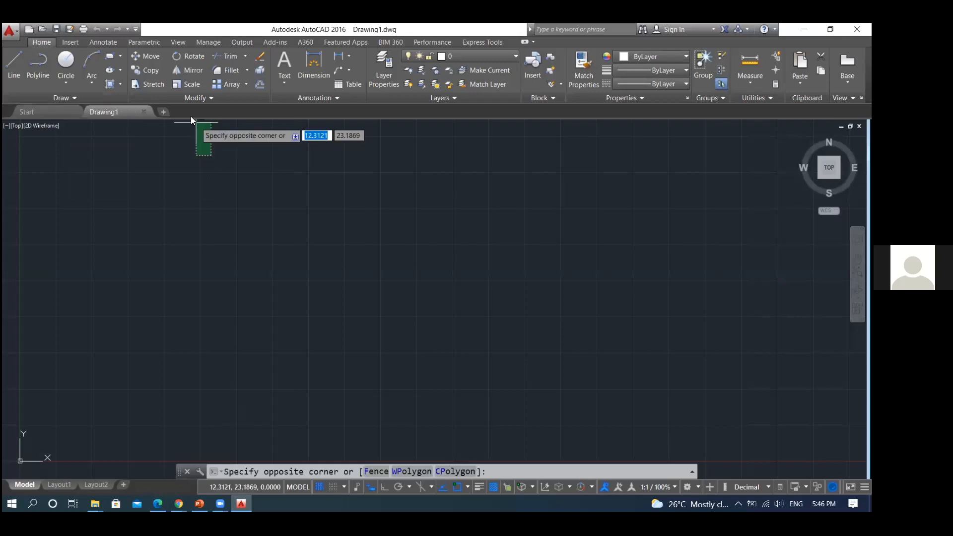
left_click(190, 457)
key("alt+Tab")
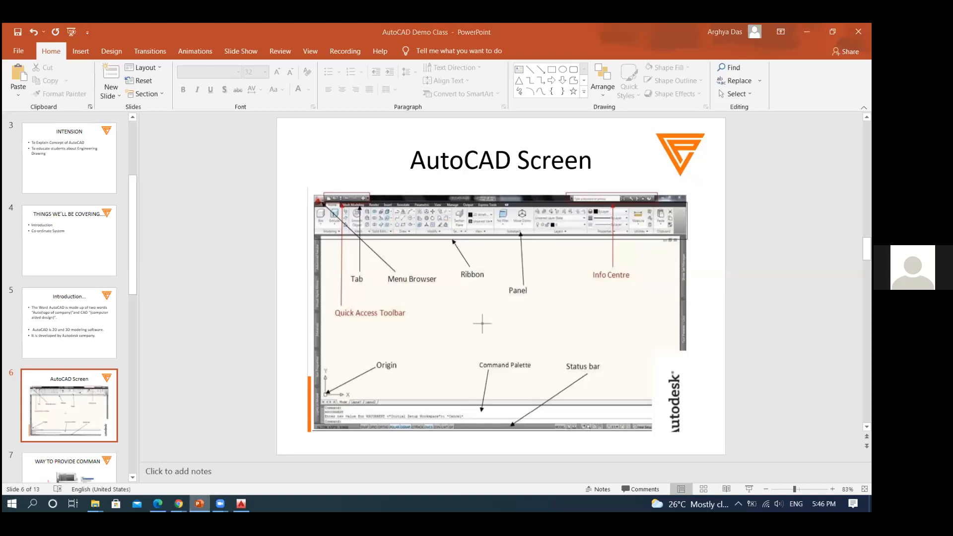
key("alt+Tab")
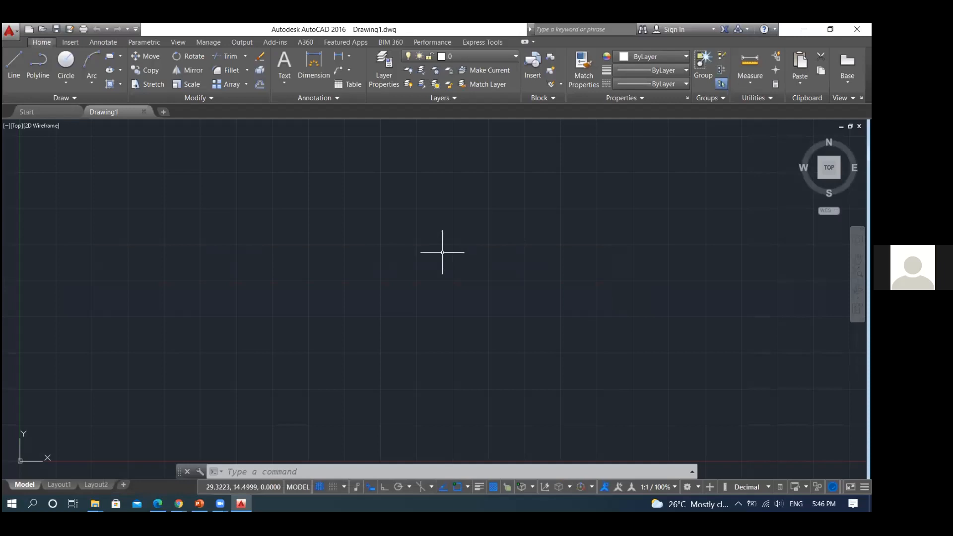
Draw an open chain of four connected line segments, starting with a long, slightly rising one and folding back into a sharp point.
left_click(13, 62)
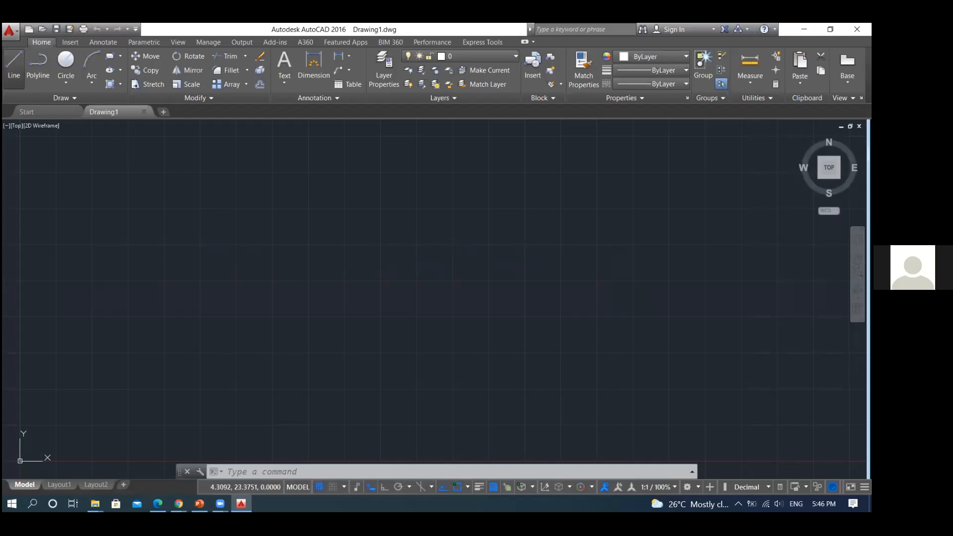
left_click(249, 313)
left_click(577, 286)
left_click(640, 241)
left_click(495, 202)
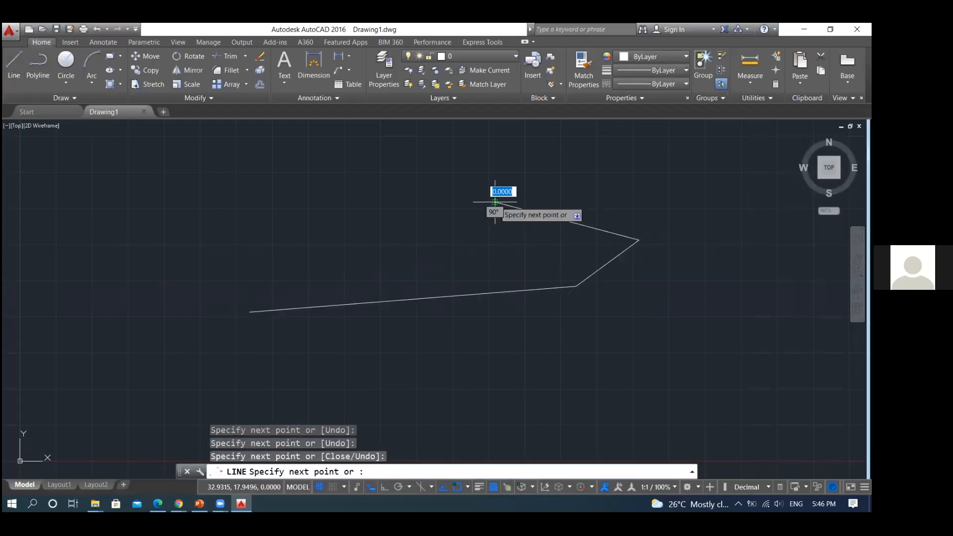
left_click(577, 260)
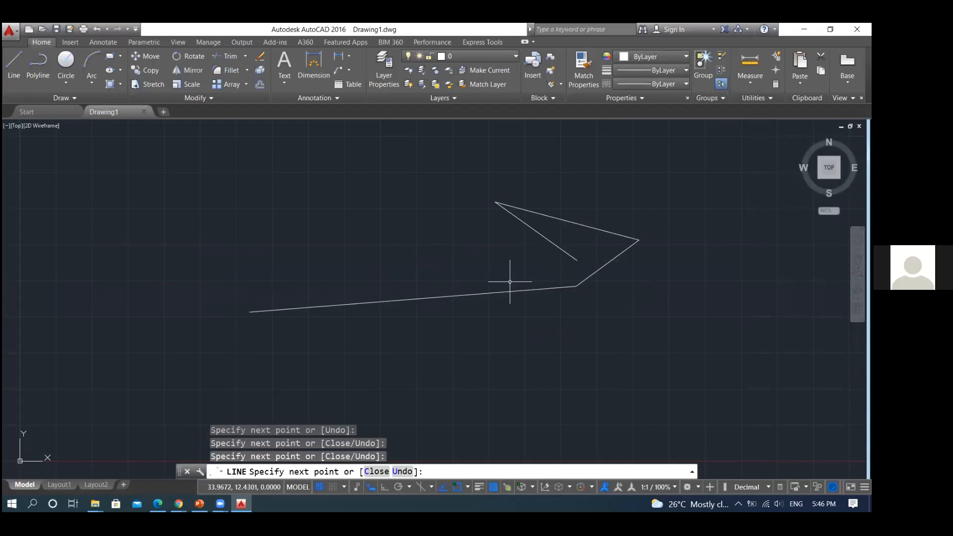
key("Escape")
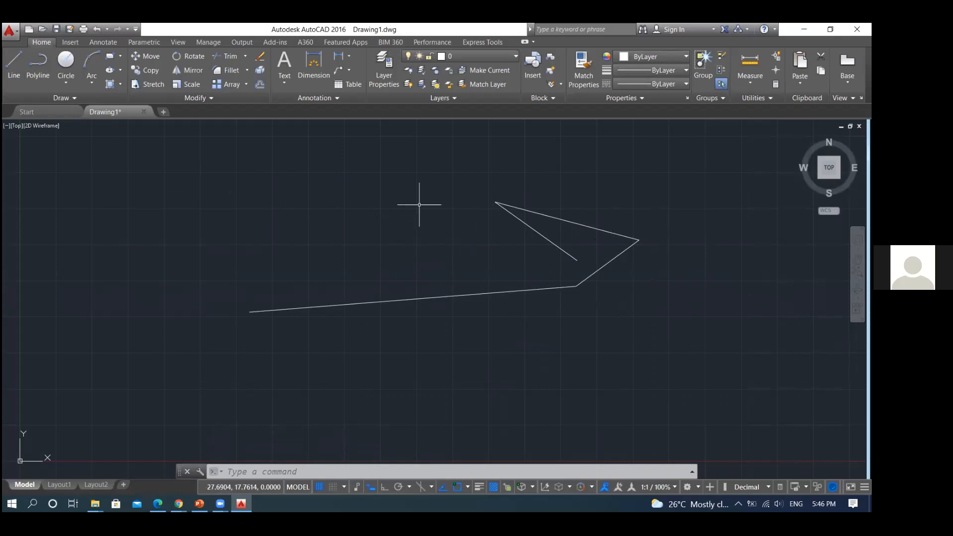
Compare AutoCAD's origin, command line and status bar with the labels on the AutoCAD Screen slide in PowerPoint.
left_click(199, 505)
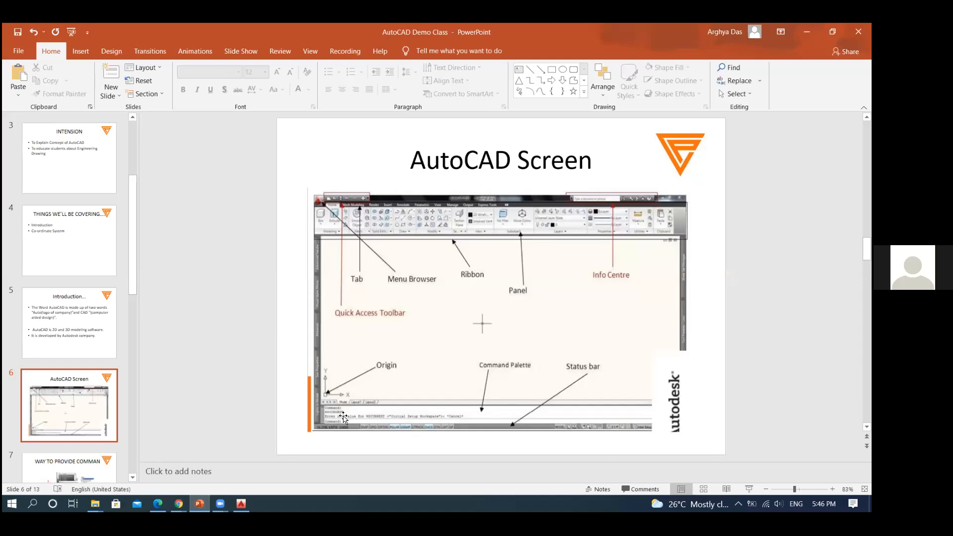
left_click(242, 504)
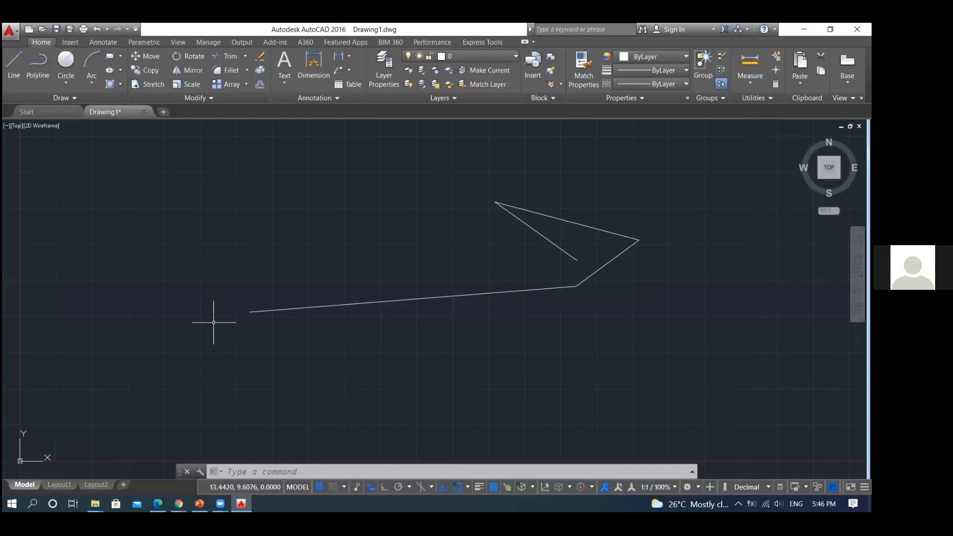
mouse_move(242, 504)
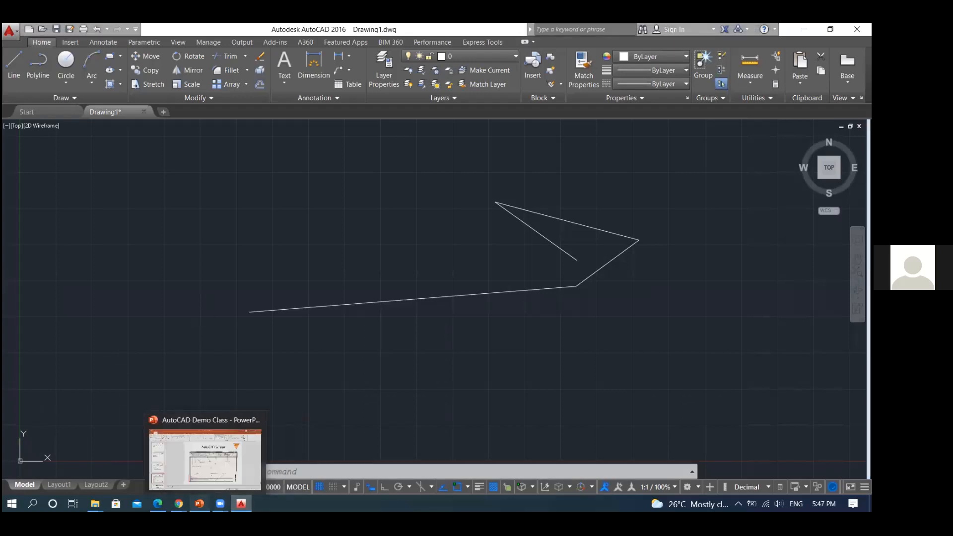
left_click(199, 504)
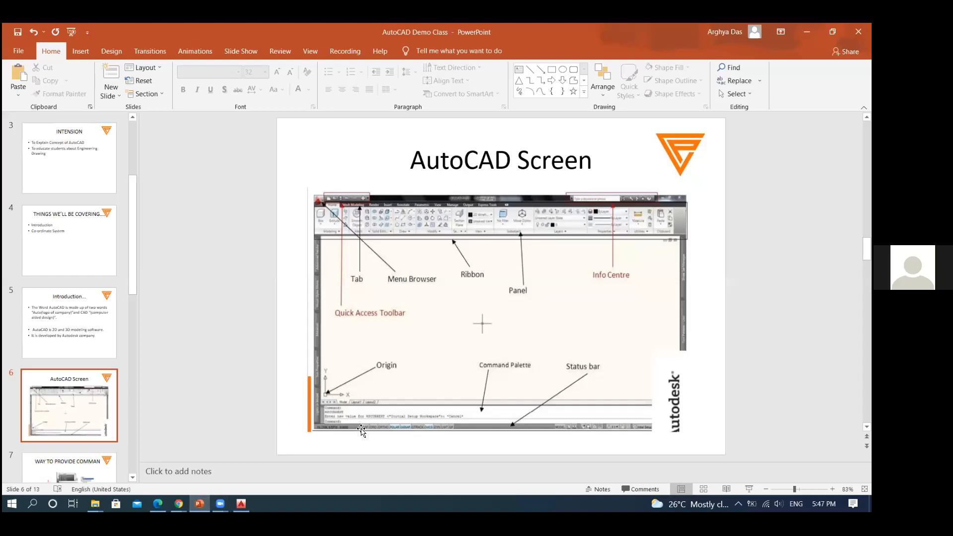
mouse_move(200, 505)
left_click(234, 468)
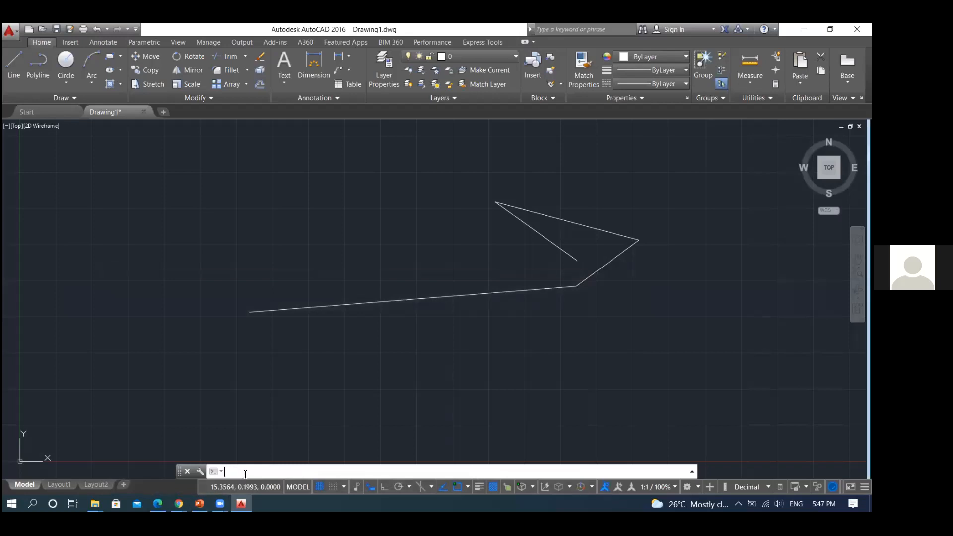
left_click(199, 504)
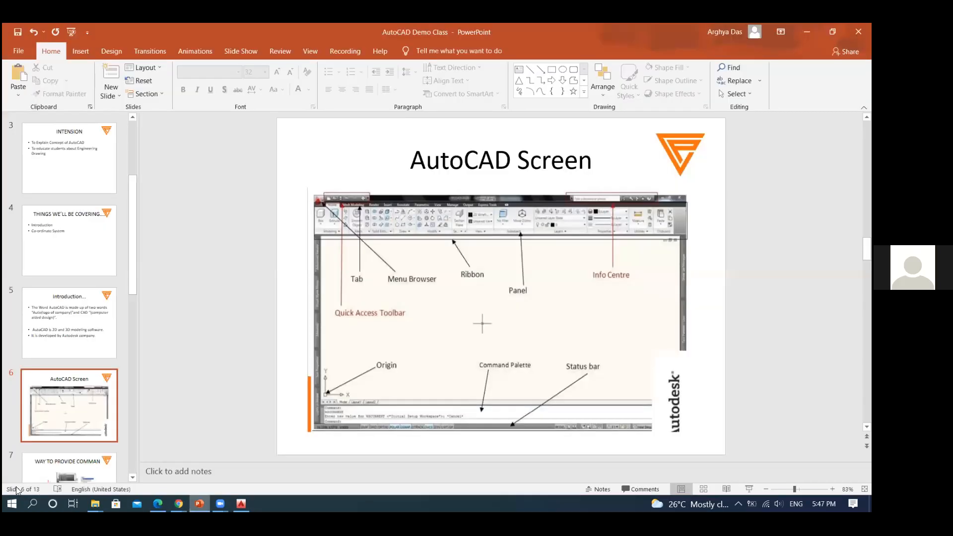
key("alt+Tab")
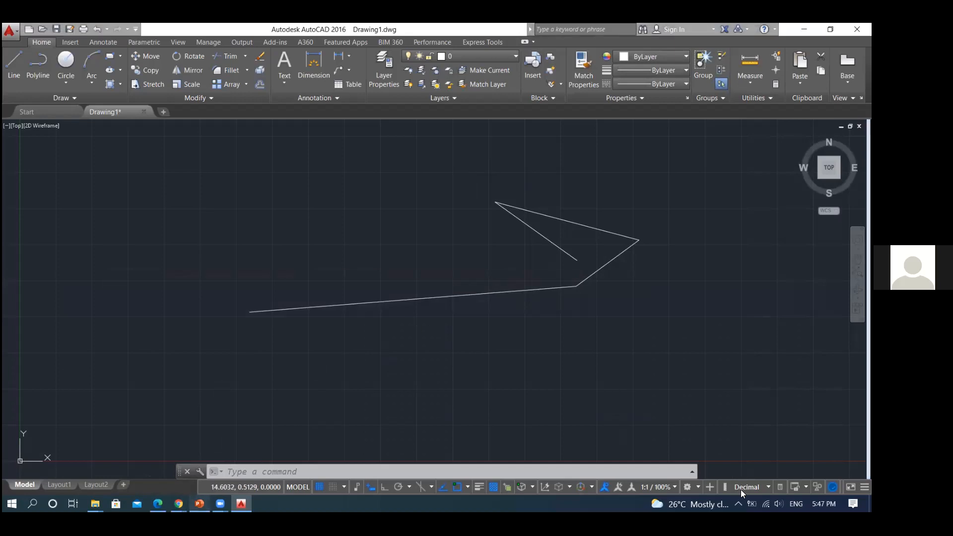
Switch to PowerPoint, present from the current slide, advance to the WAY TO PROVIDE COMMAN slide and leave the slide show.
key("alt+Tab")
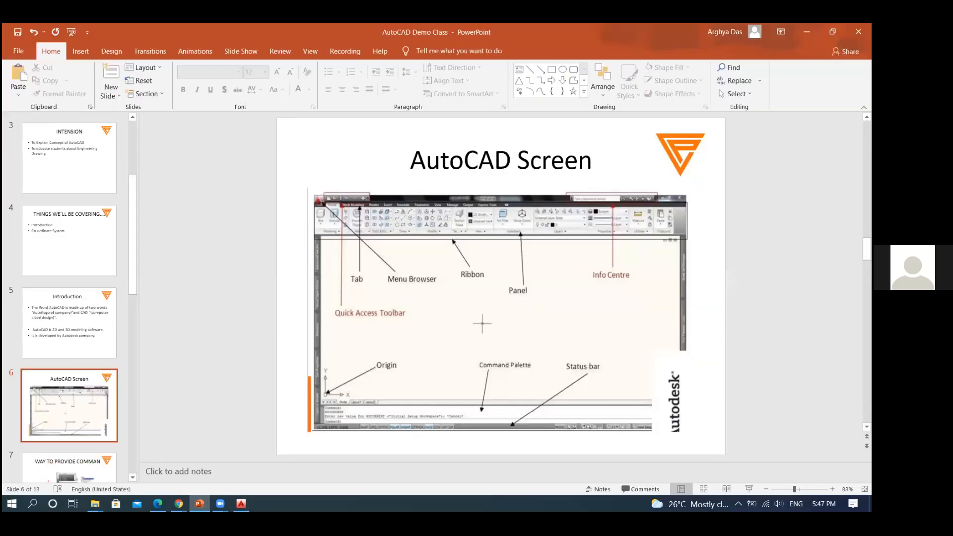
key("shift+F5")
key("Right")
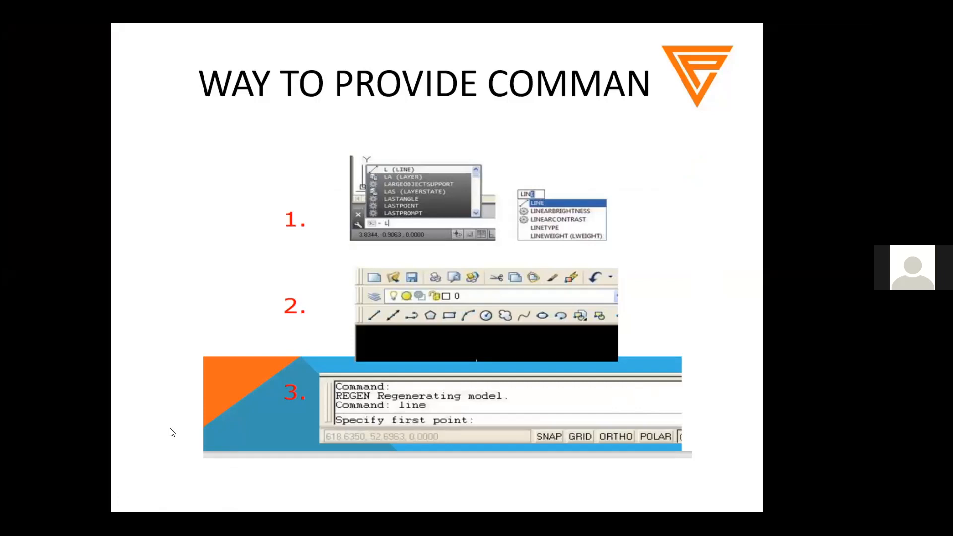
key("Escape")
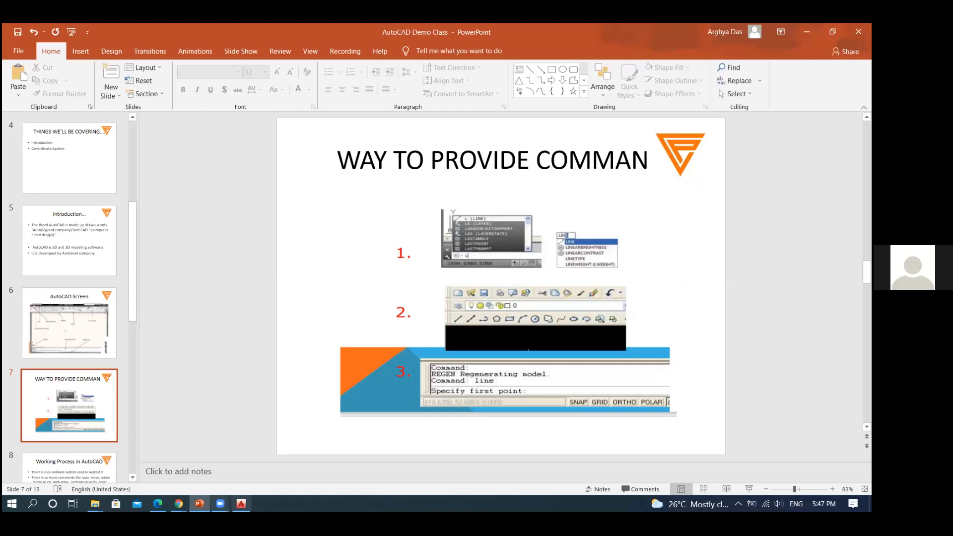
Switch to AutoCAD and draw a circle by centre and radius in the empty area to the upper left of the line chain.
left_click(241, 504)
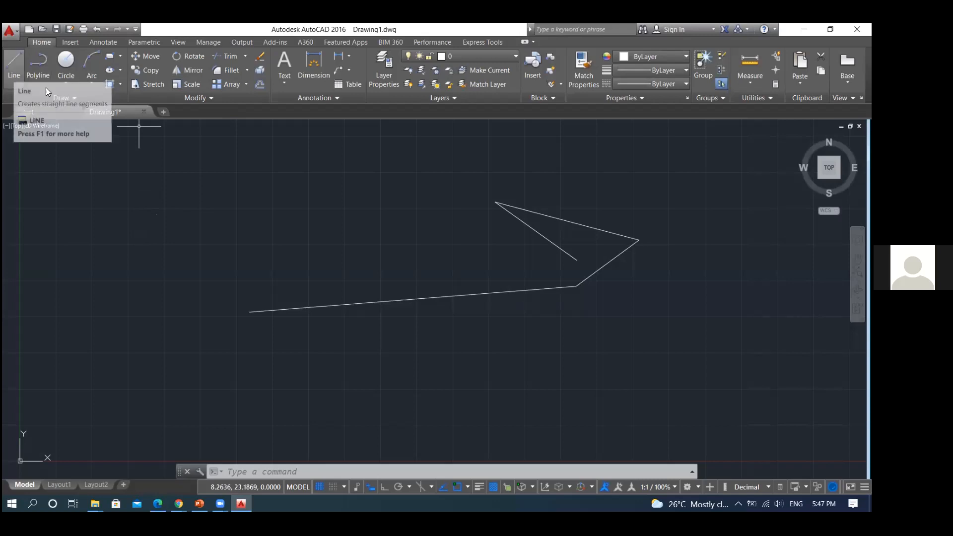
left_click(65, 64)
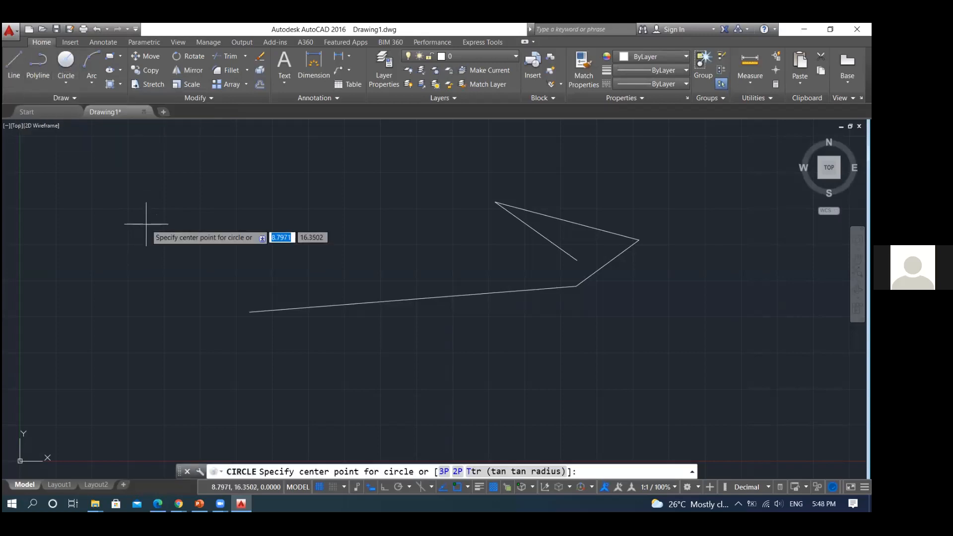
left_click(135, 209)
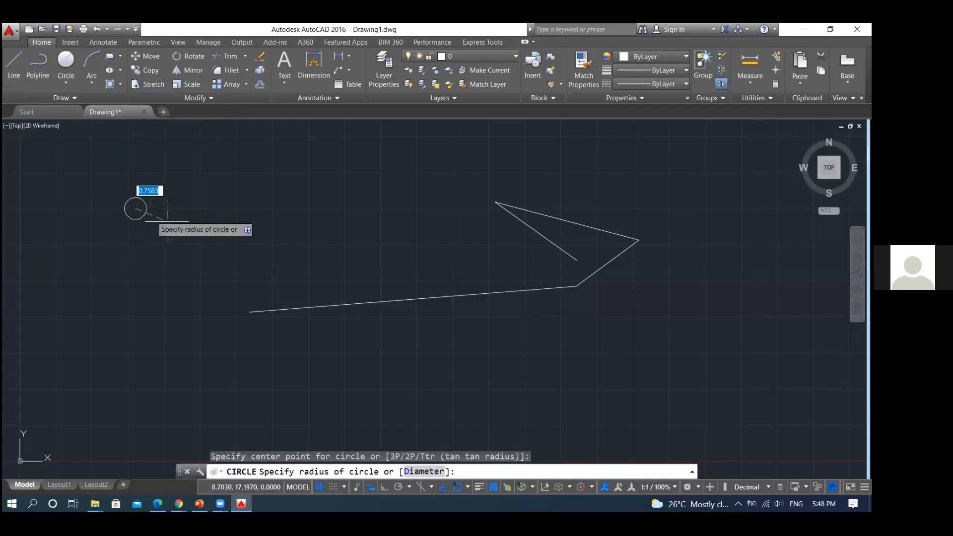
left_click(185, 235)
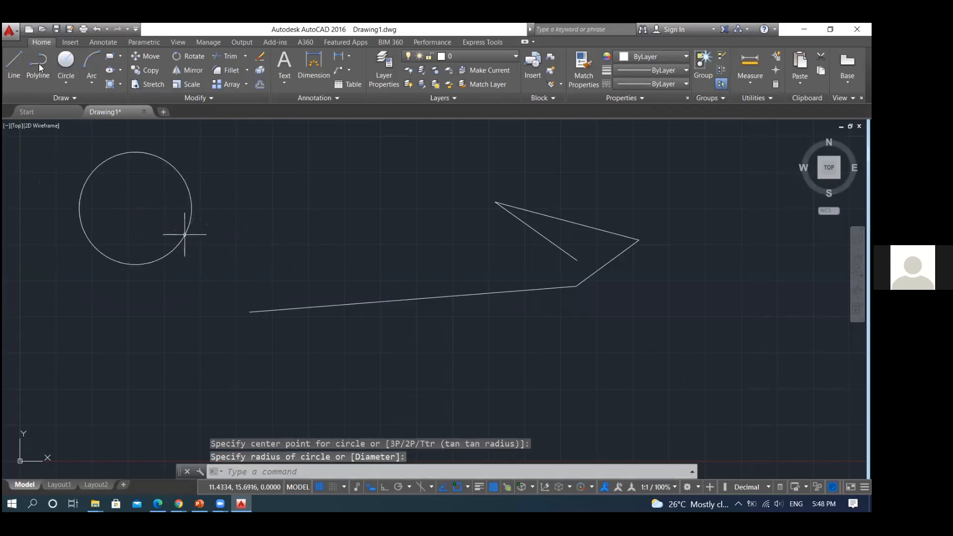
Draw a single, slightly rising line segment between the circle and the pointed end of the line chain.
left_click(14, 64)
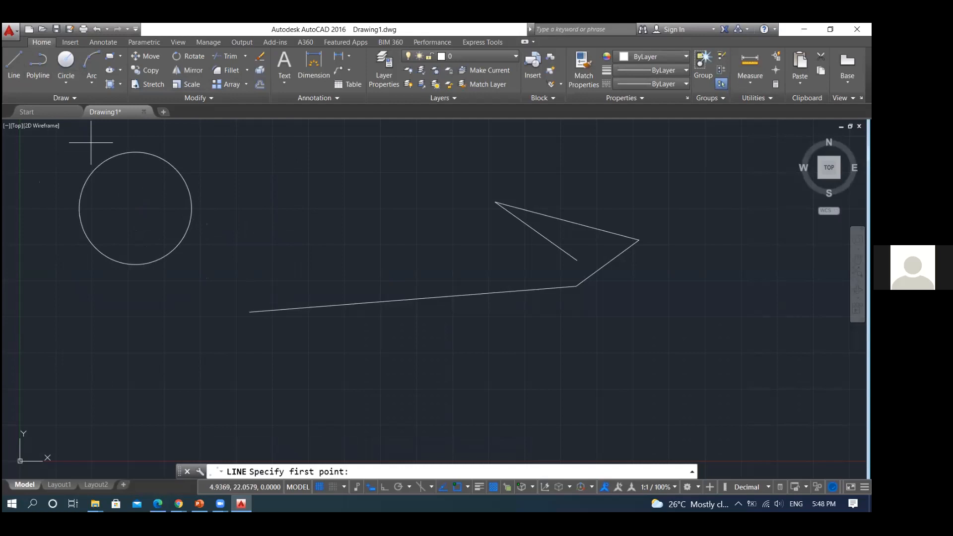
left_click(293, 208)
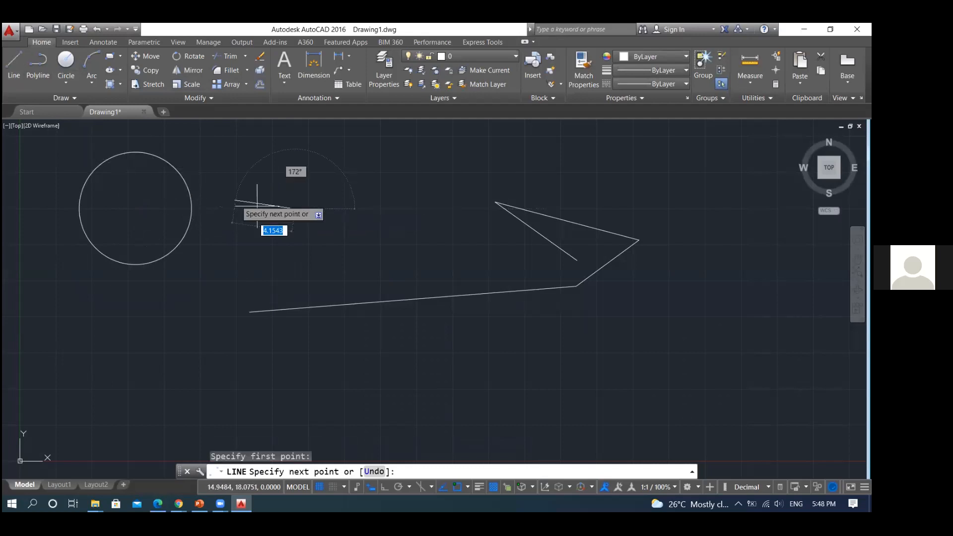
left_click(445, 200)
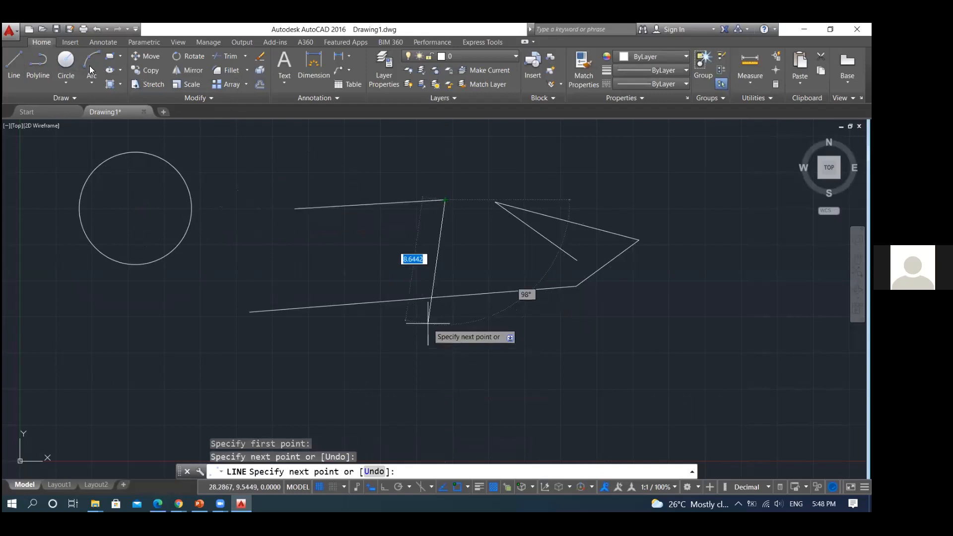
key("Return")
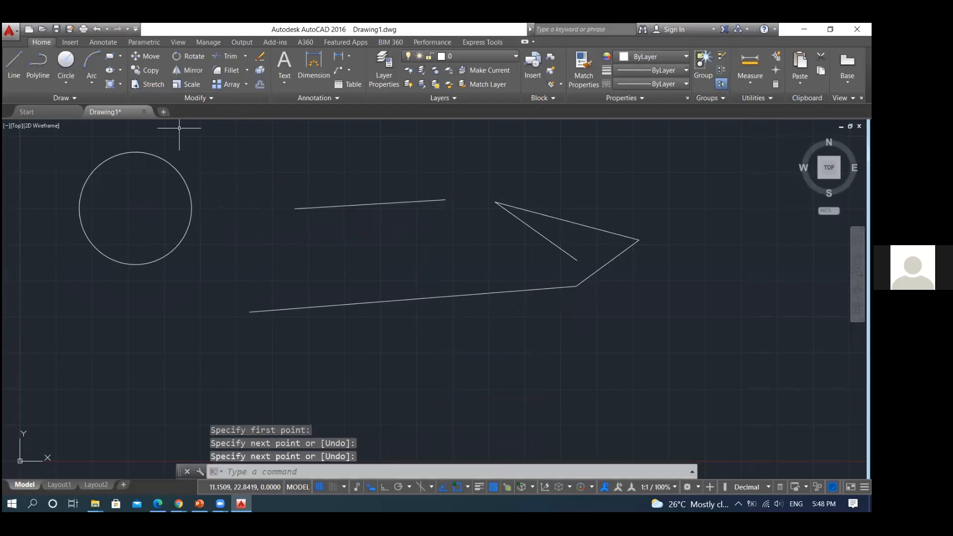
Draw a three-point arc from below the circle's lower right, bulging up and over to just above the short line's near end.
left_click(92, 61)
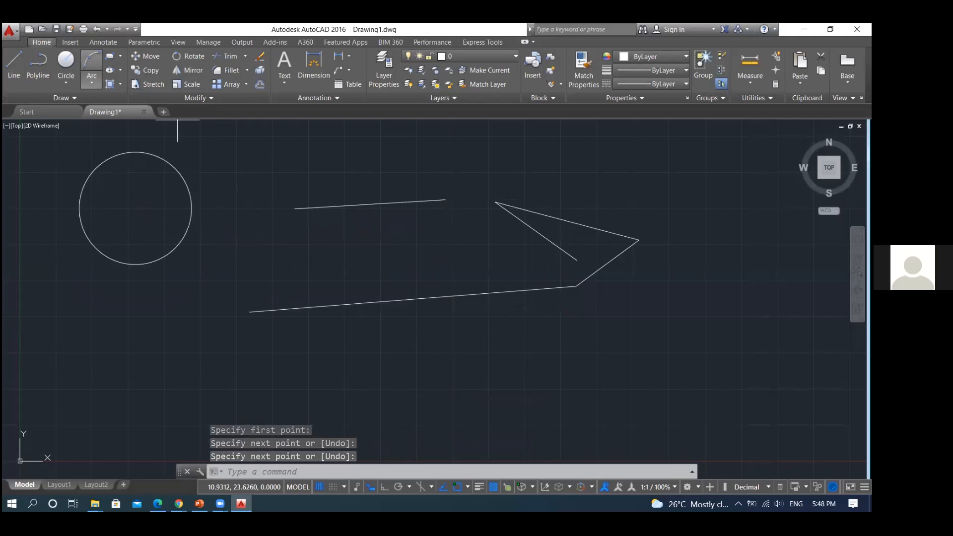
left_click(195, 301)
left_click(243, 179)
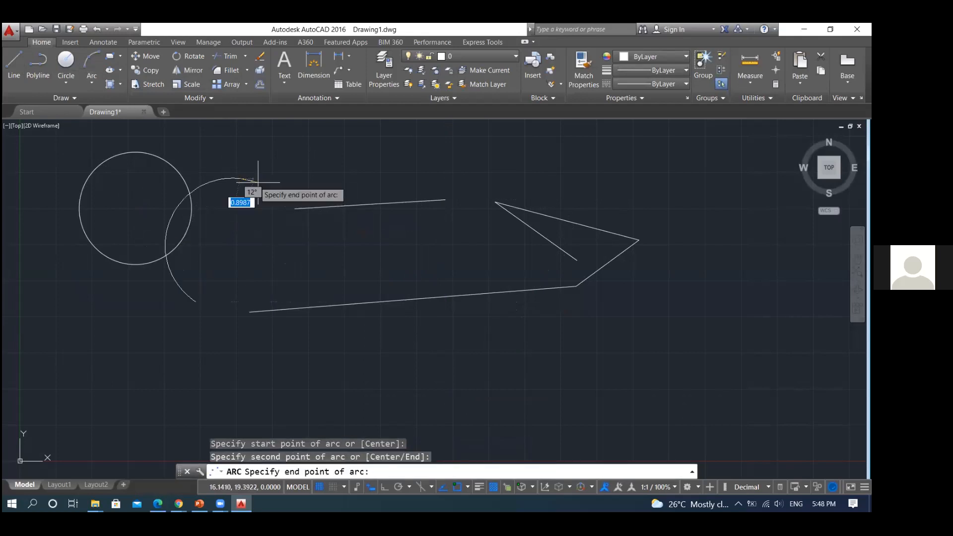
left_click(294, 188)
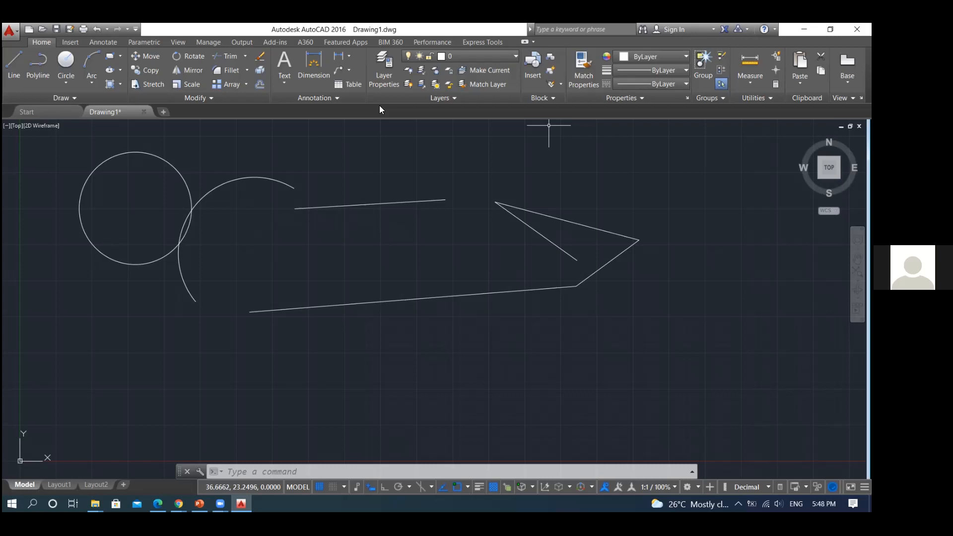
Check the WAY TO PROVIDE COMMAN slide in PowerPoint and return to AutoCAD.
left_click(284, 472)
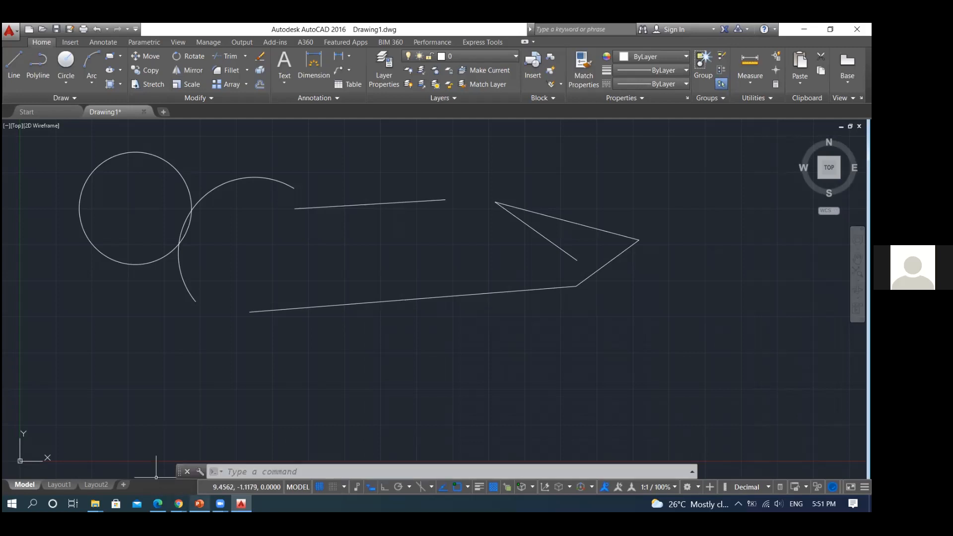
left_click(201, 503)
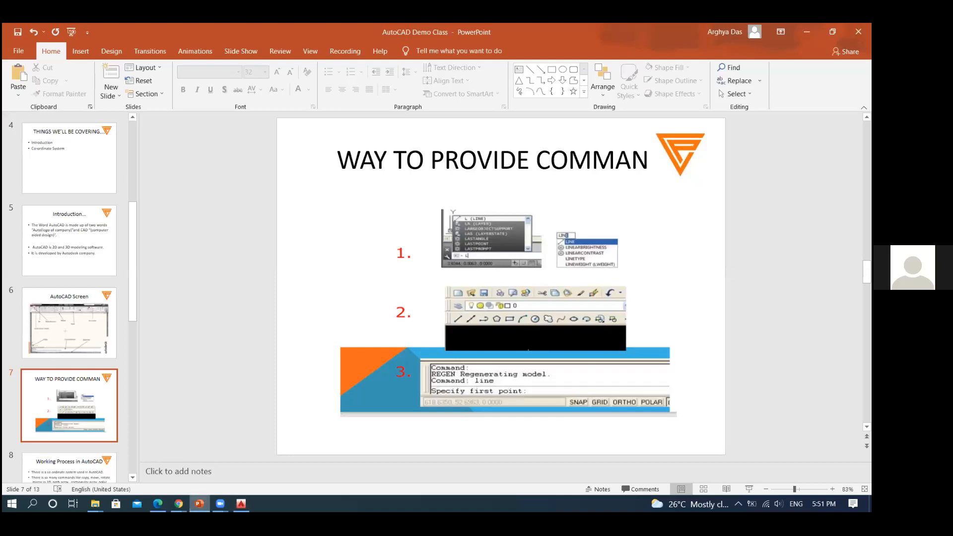
left_click(241, 504)
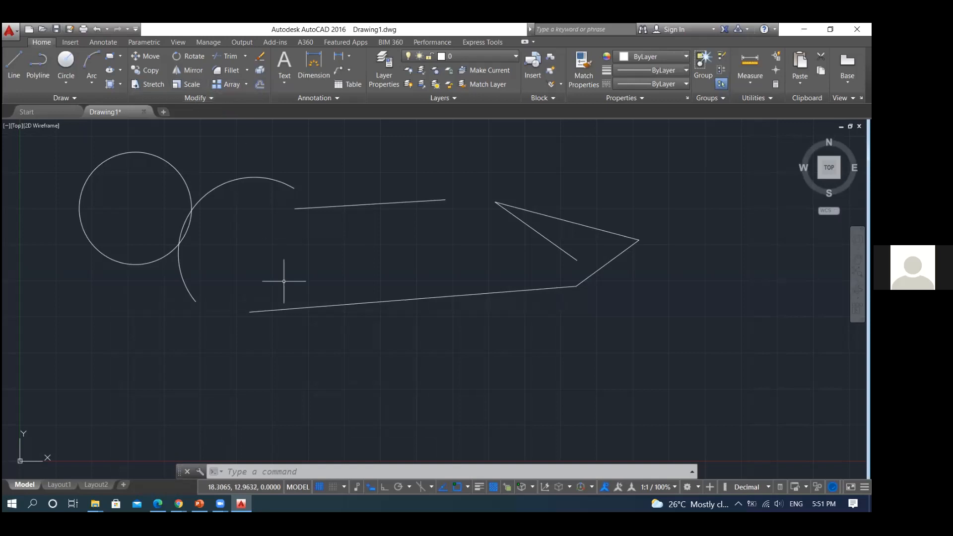
Draw a slightly rising line below the line chain with the L command, from about 14.85,4.40 to about 39.08,5.50.
left_click(263, 468)
type("1")
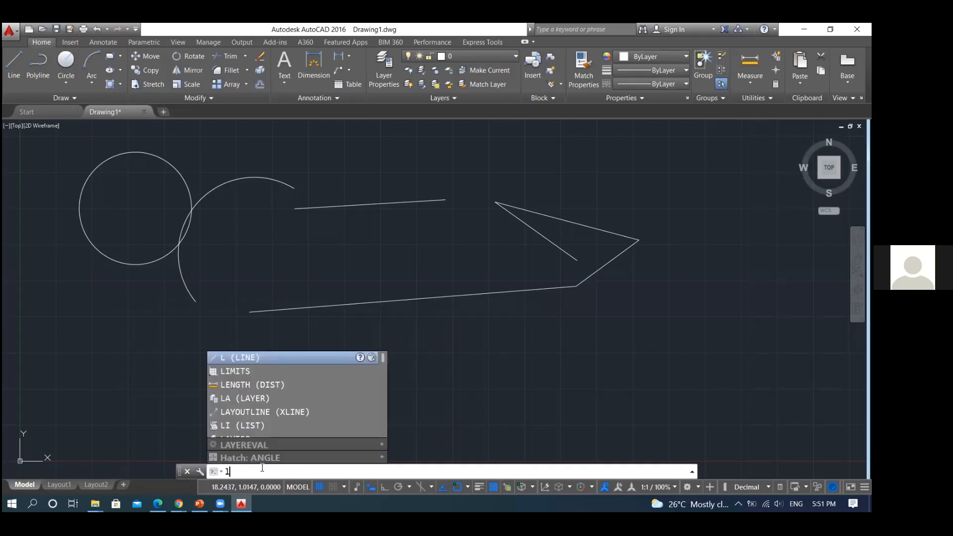
key("Return")
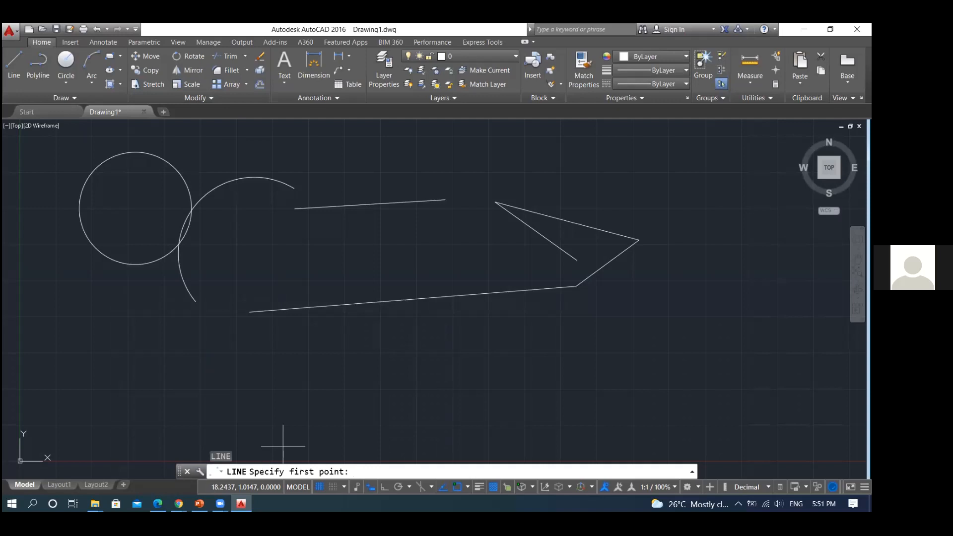
left_click(234, 397)
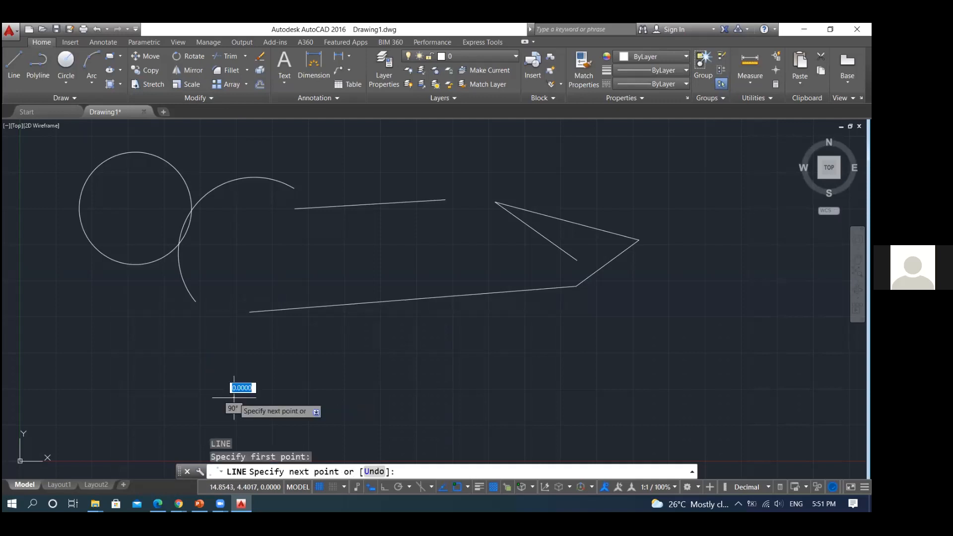
left_click(584, 381)
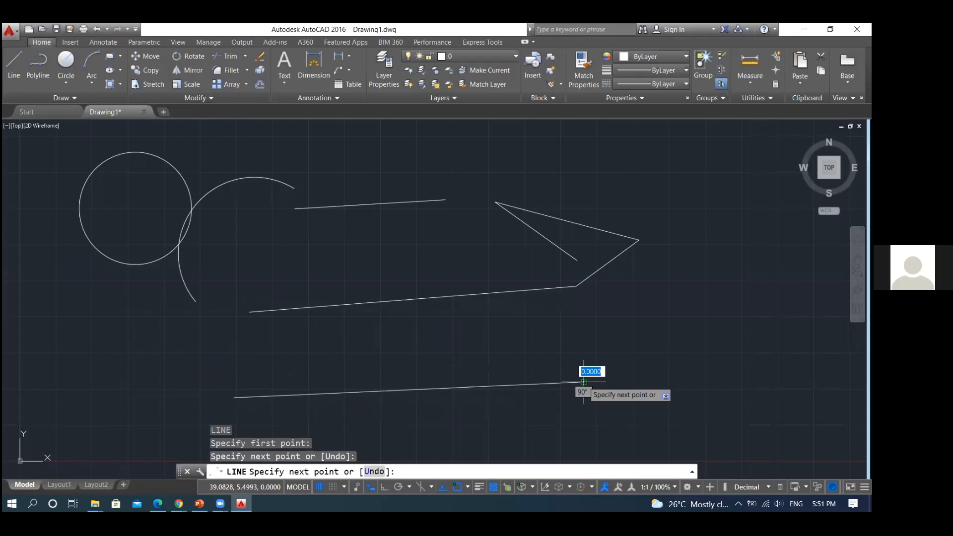
key("Return")
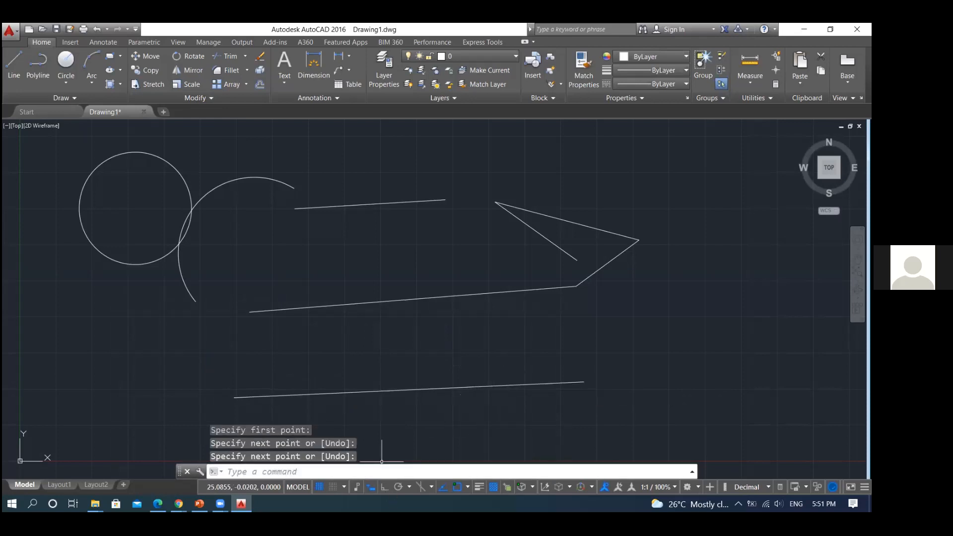
Draw a single steep line beyond the pointed end of the line chain, descending to about 50.35,6.97.
left_click(19, 58)
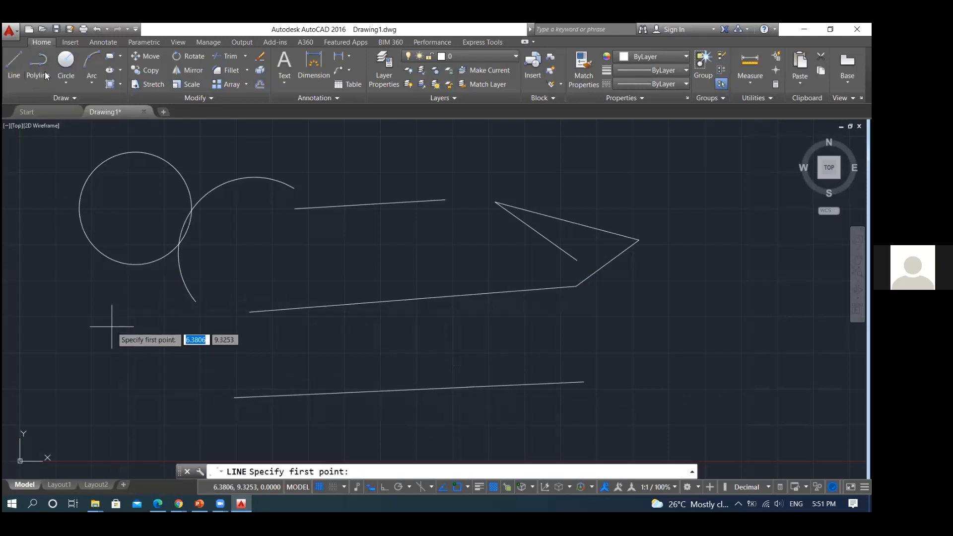
left_click(15, 62)
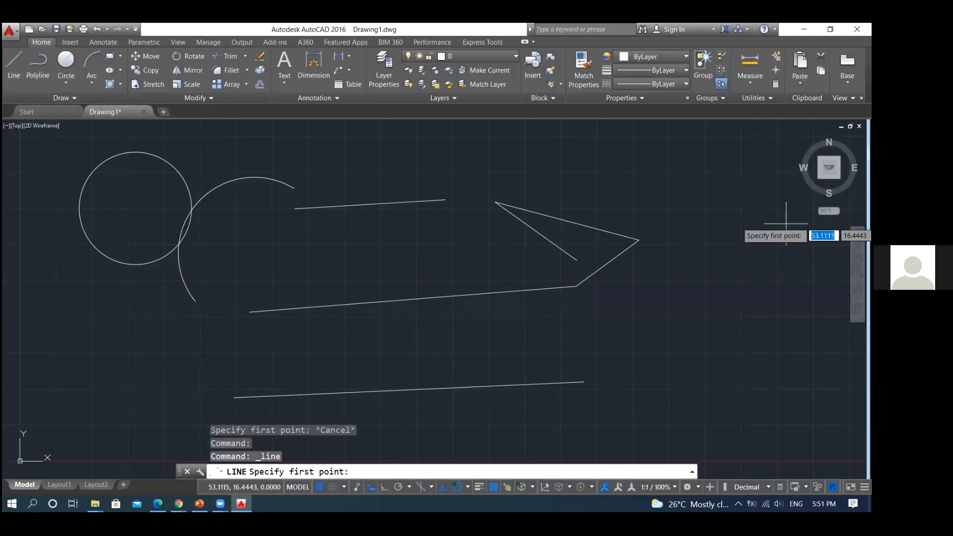
left_click(704, 183)
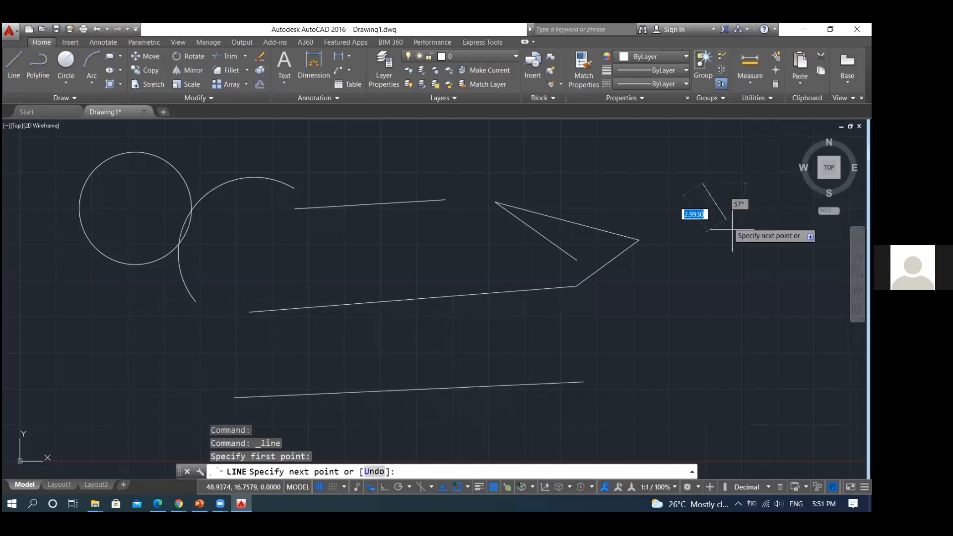
left_click(746, 360)
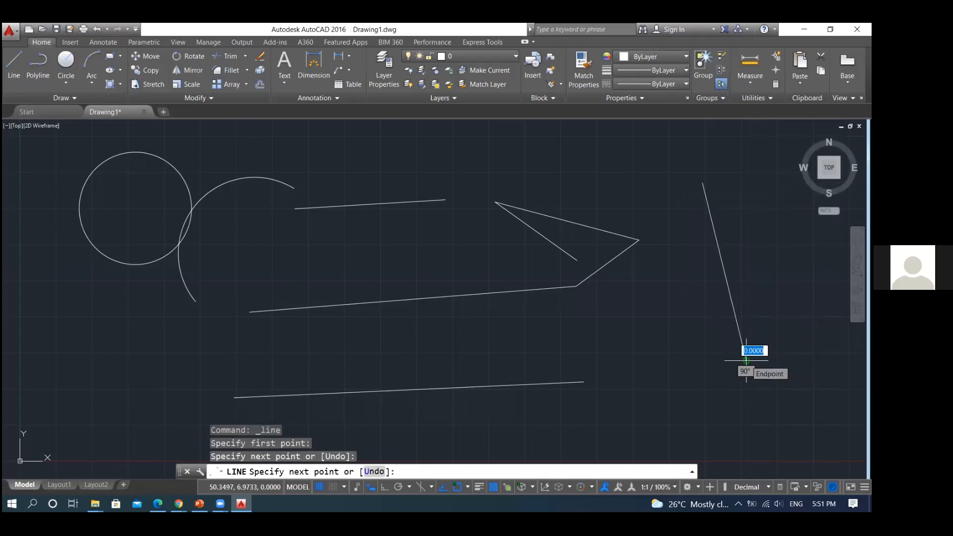
key("Return")
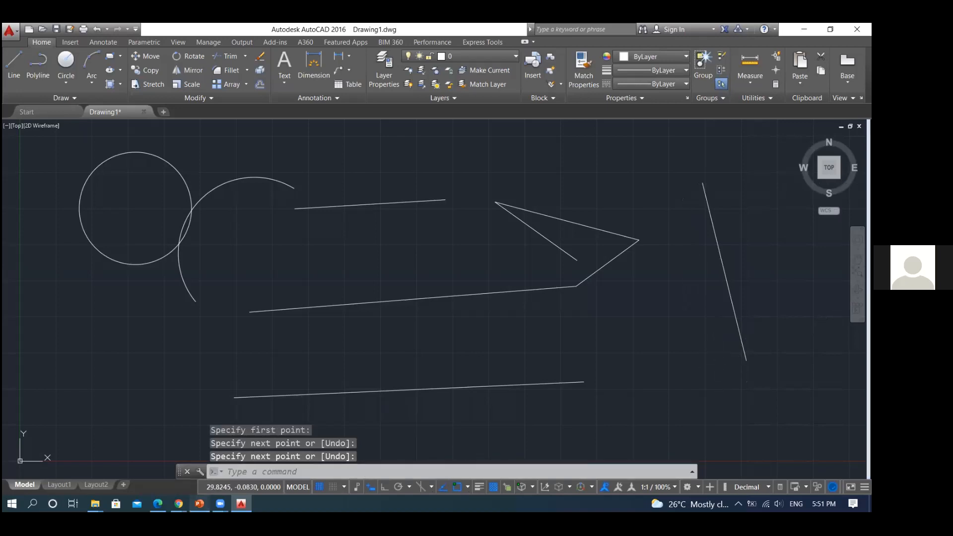
Review the WAY TO PROVIDE COMMAN slide in PowerPoint, minimise it and examine the available lineweights in AutoCAD.
left_click(199, 504)
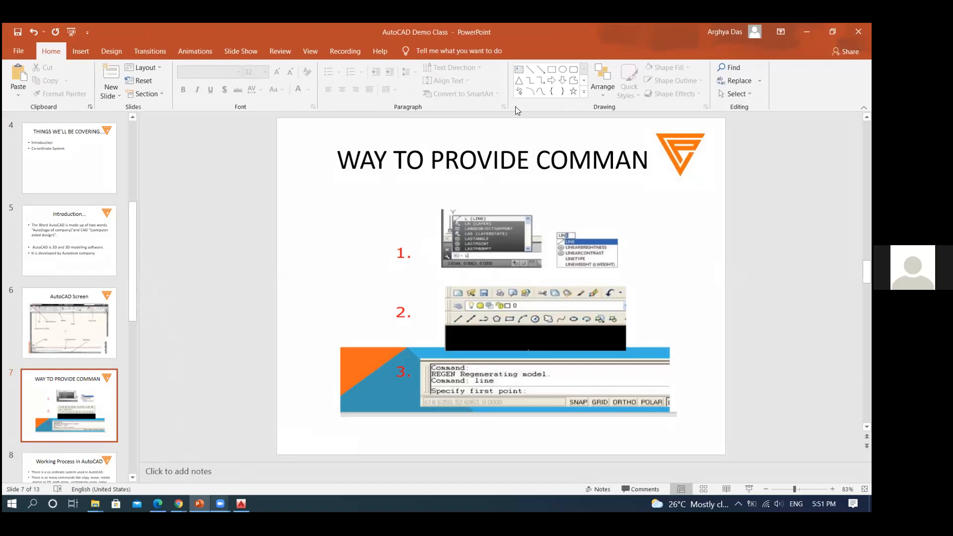
left_click(807, 31)
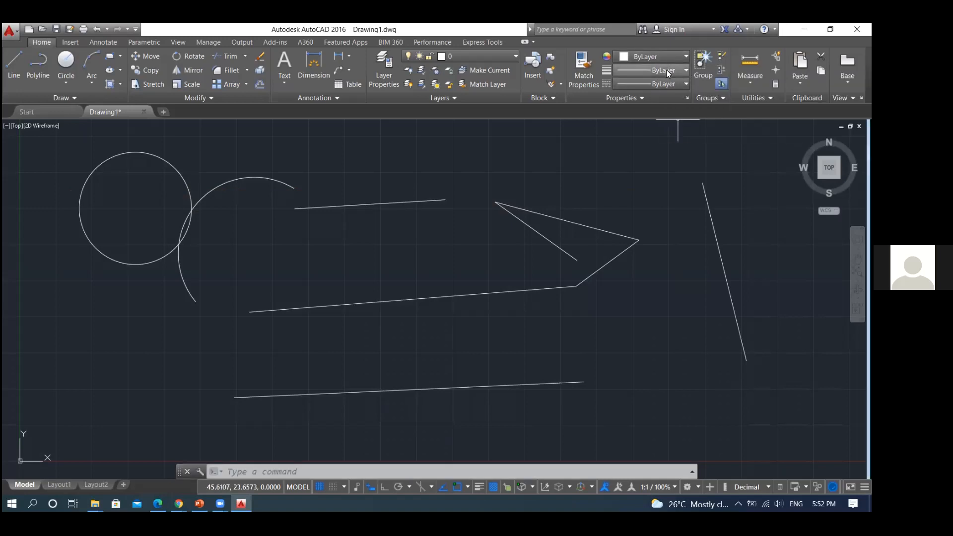
left_click(682, 72)
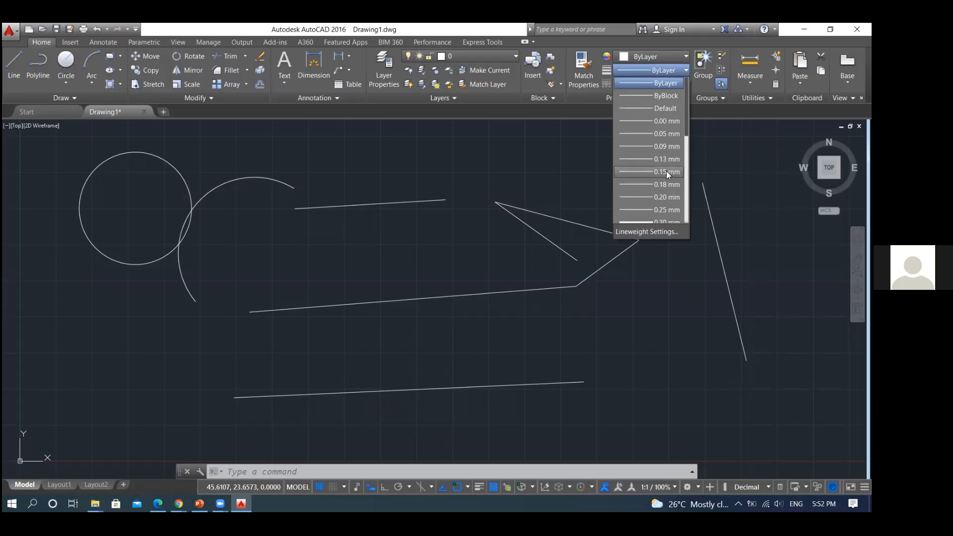
scroll(670, 167, "down", 2)
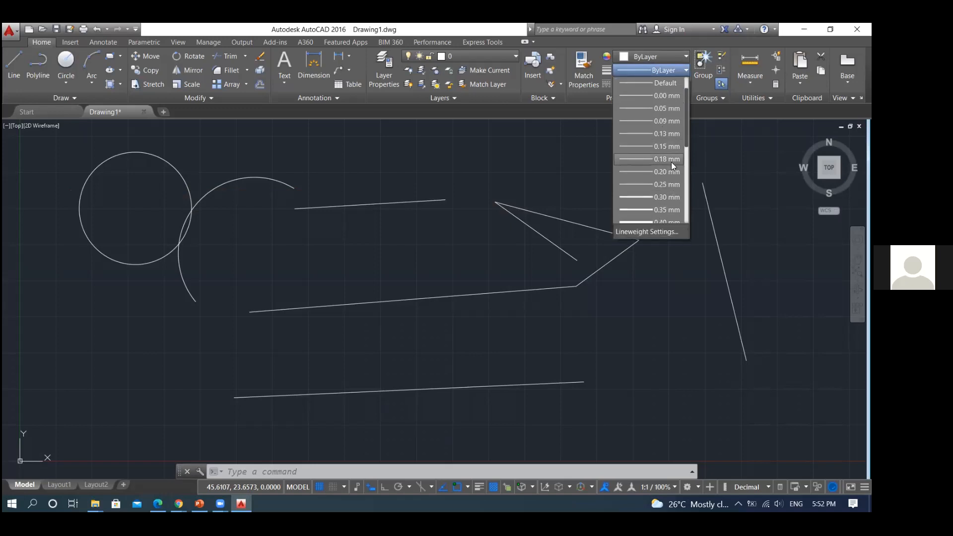
scroll(671, 184, "down", 2)
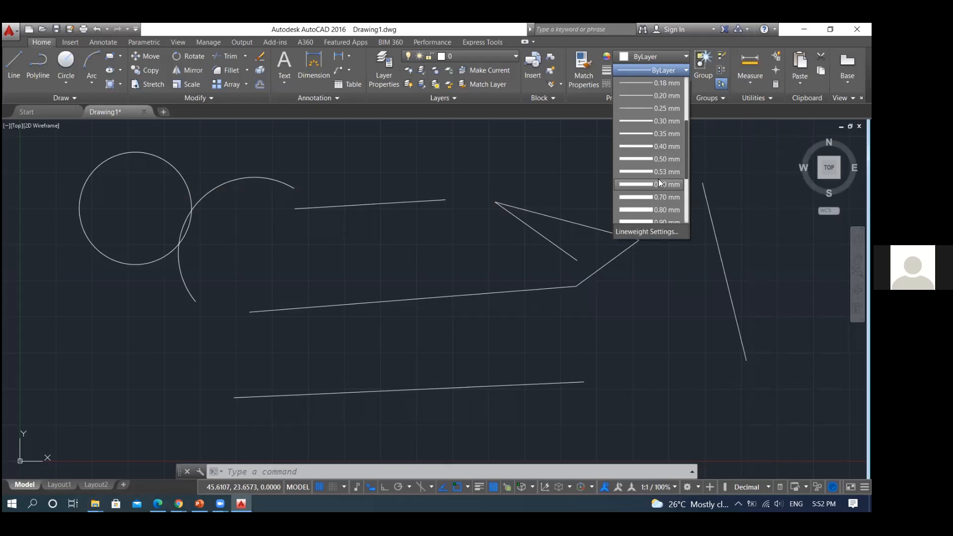
left_click(686, 69)
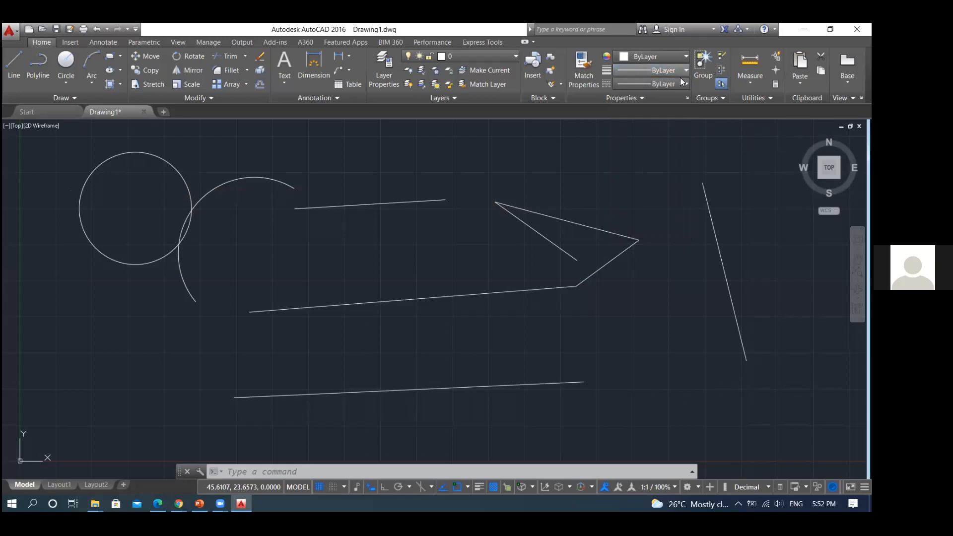
Examine the available linetypes and the Linetype Manager, and close it without loading anything.
left_click(683, 83)
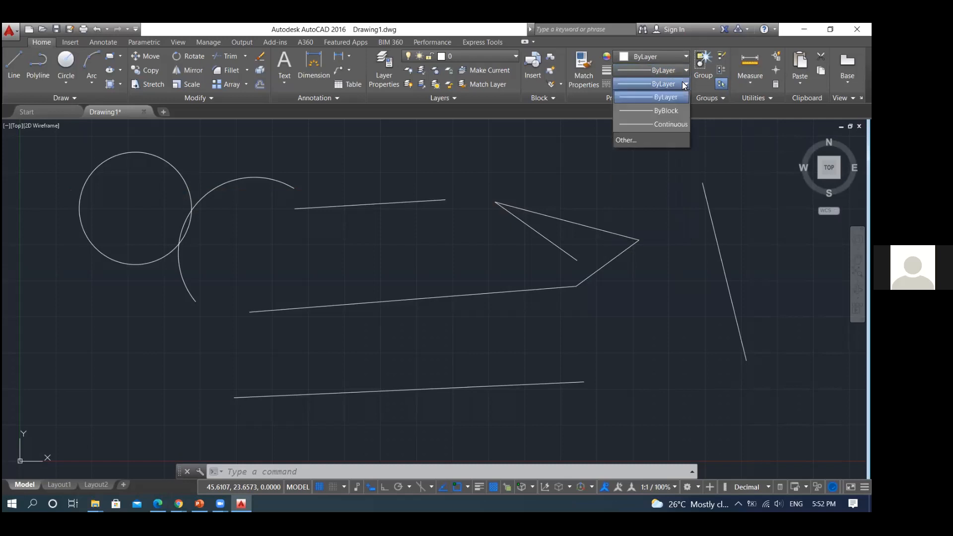
left_click(682, 81)
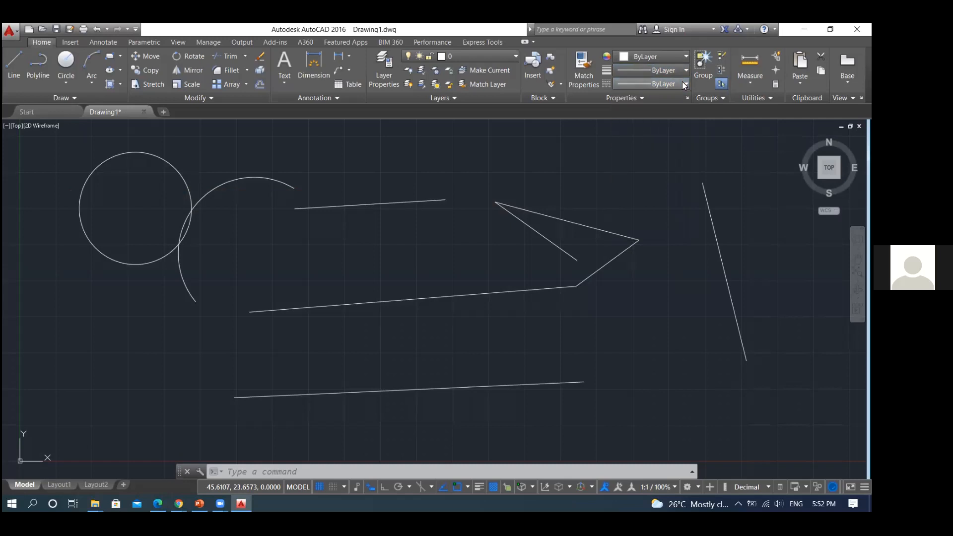
left_click(683, 81)
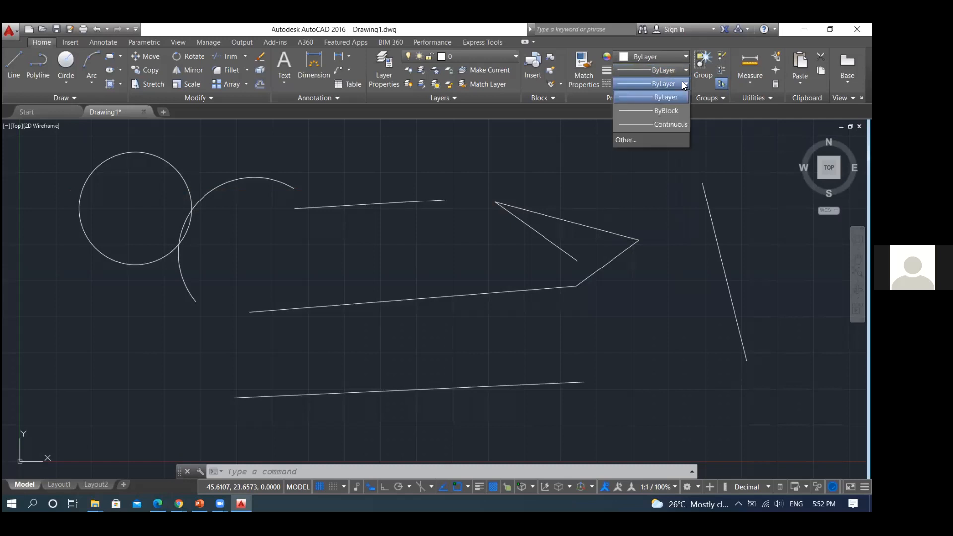
left_click(627, 141)
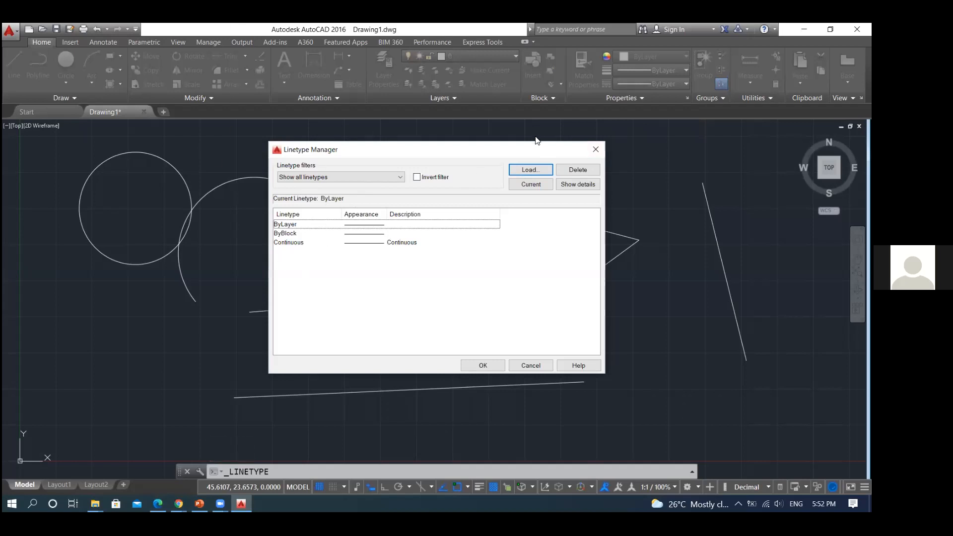
left_click(603, 151)
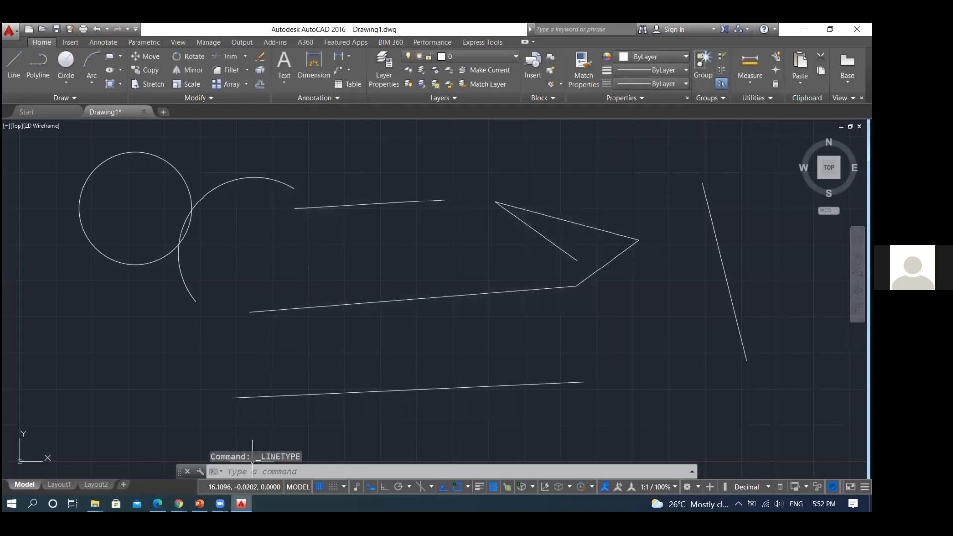
Switch to PowerPoint, advance to the Working Process in AutoCAD slide and present it full screen.
mouse_move(220, 504)
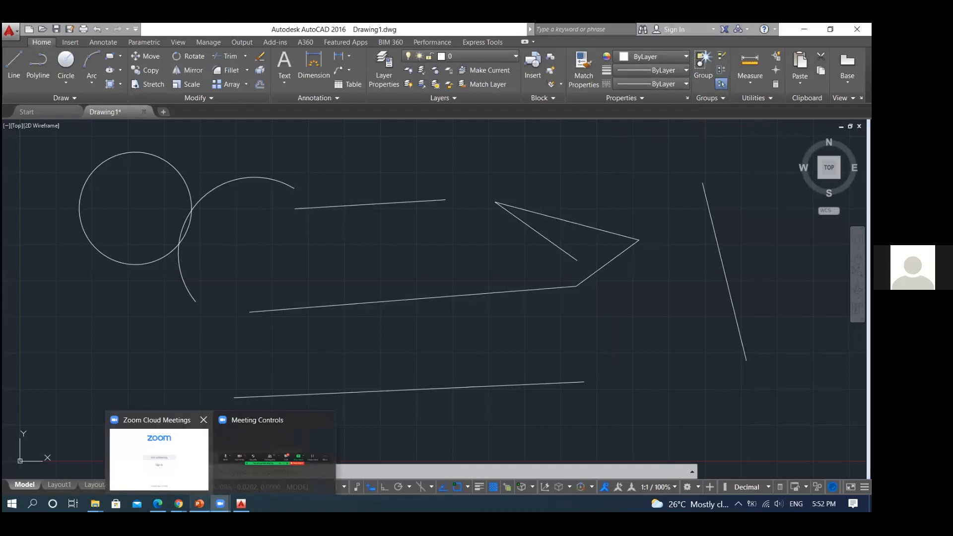
key("alt+Tab")
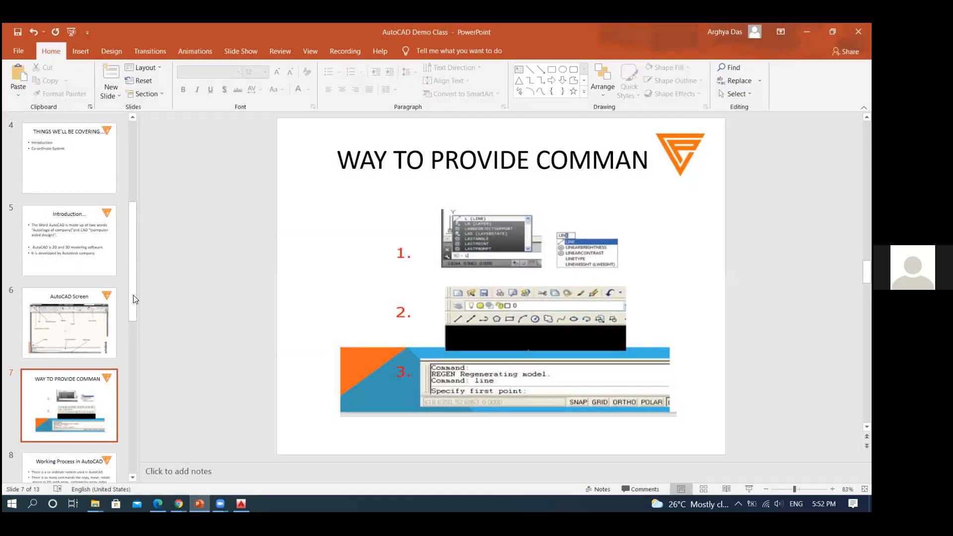
scroll(249, 276, "down", 1)
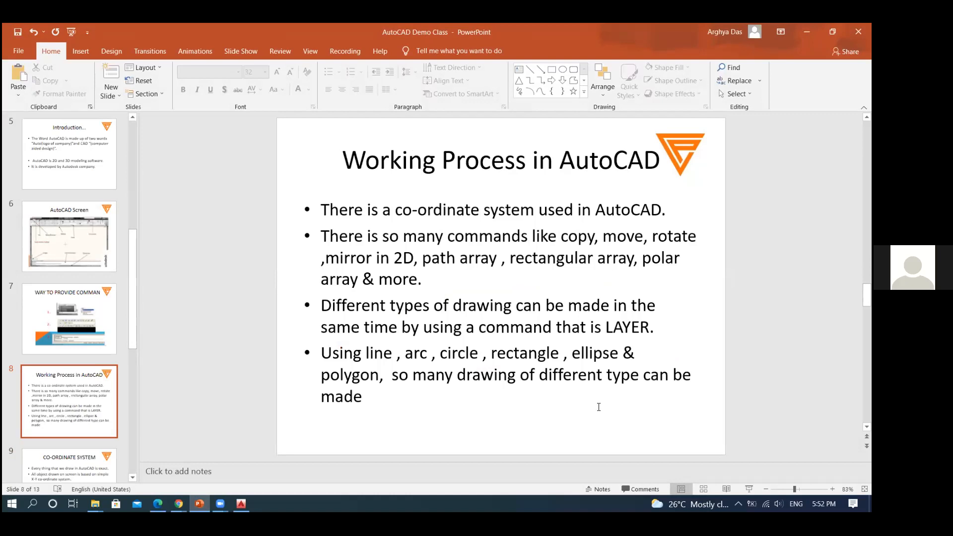
left_click(749, 489)
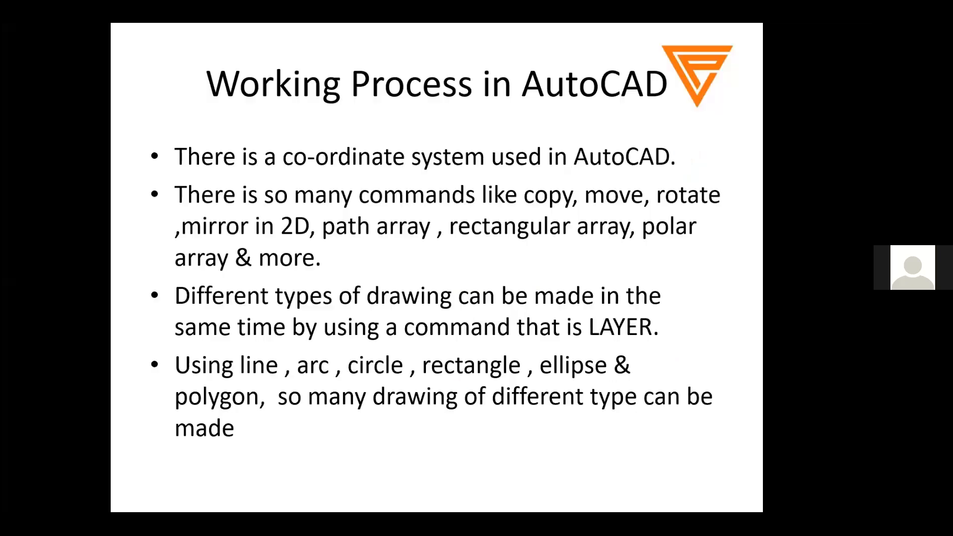
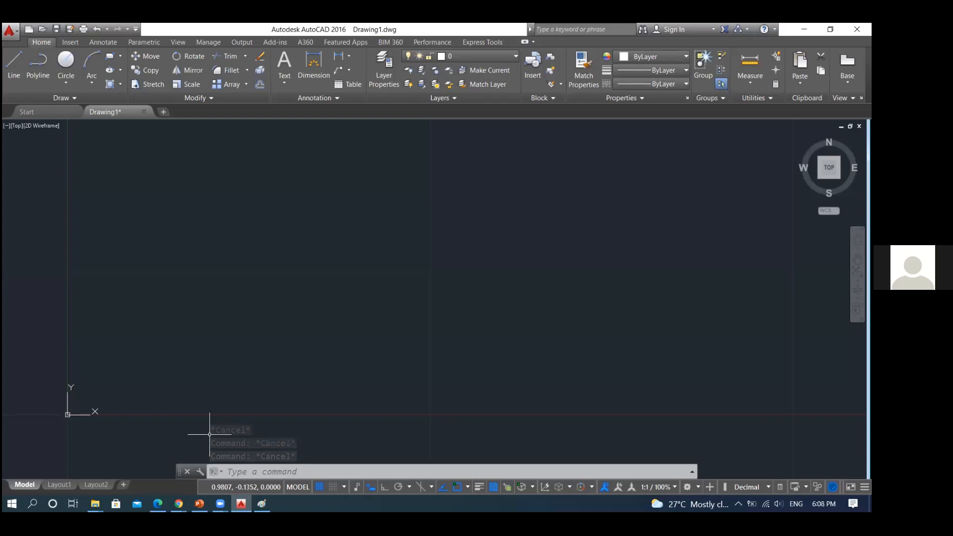
Move the UCS origin to a point above and right of the world origin, tilting the X-axis about 1° and accepting the XY plane.
type("UCS")
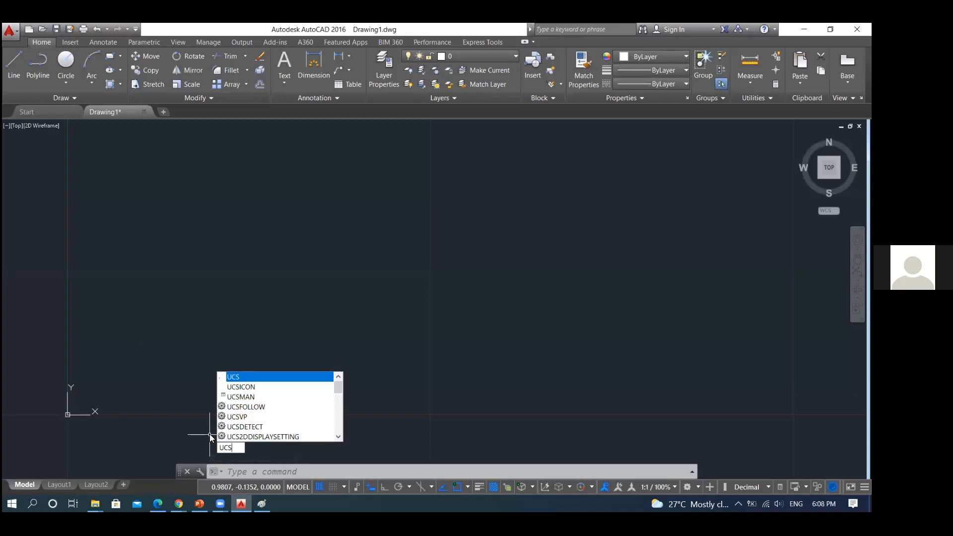
key("Return")
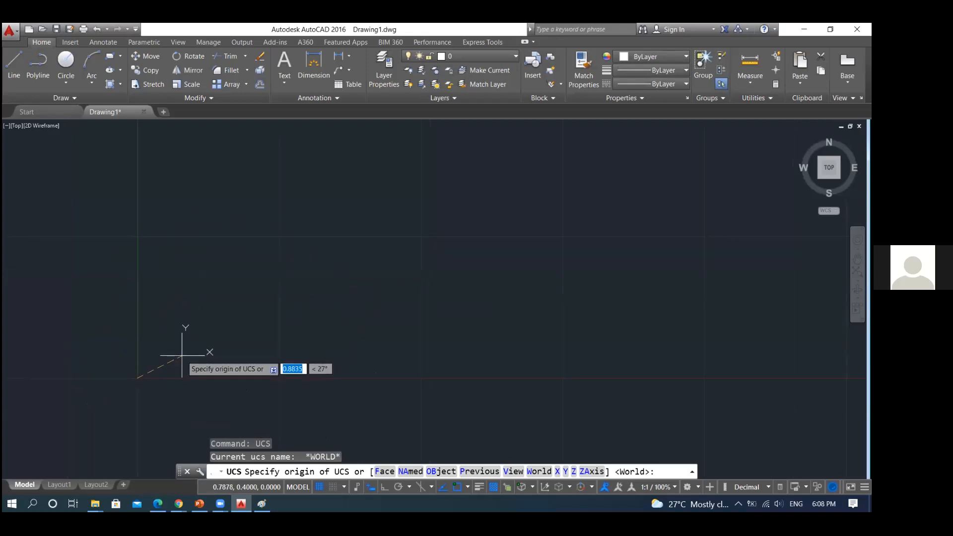
scroll(234, 337, "down", 4)
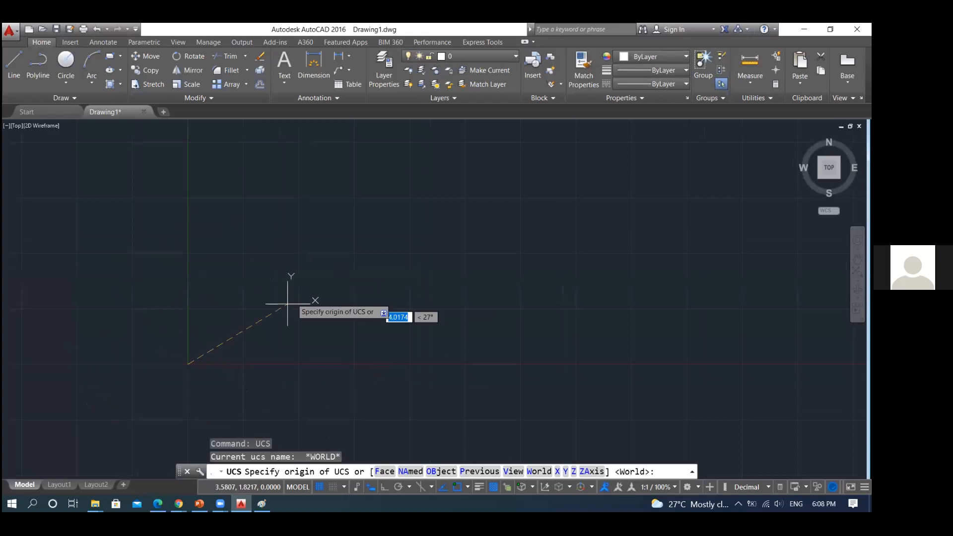
left_click(332, 277)
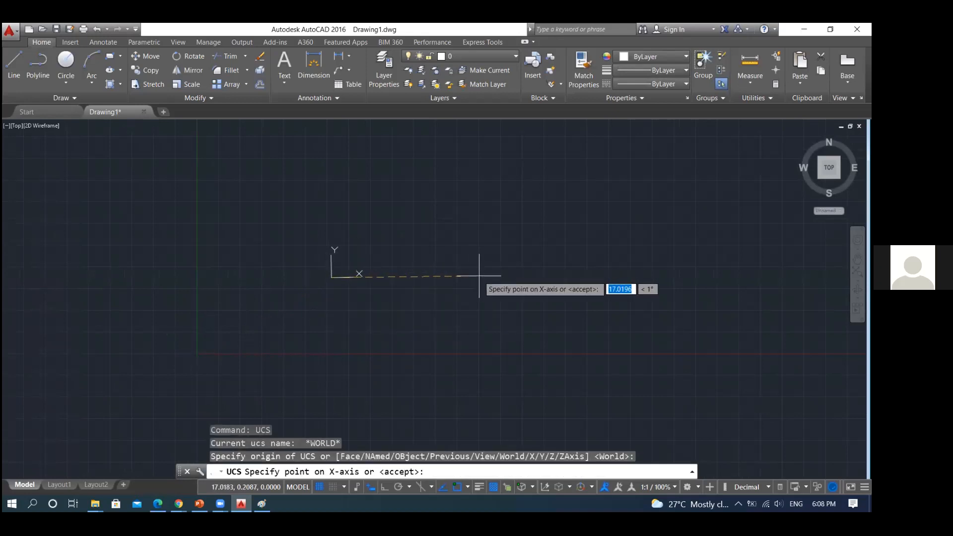
key("Return")
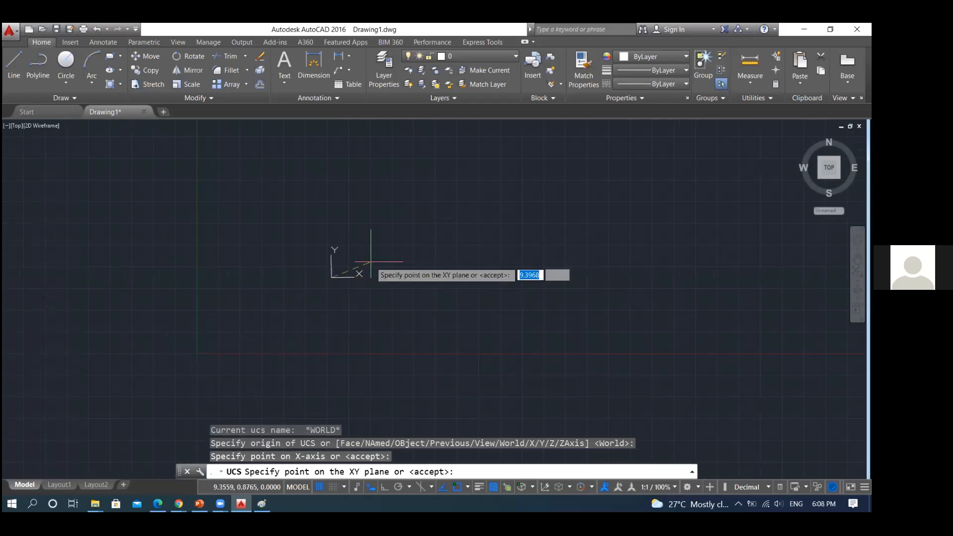
key("Return")
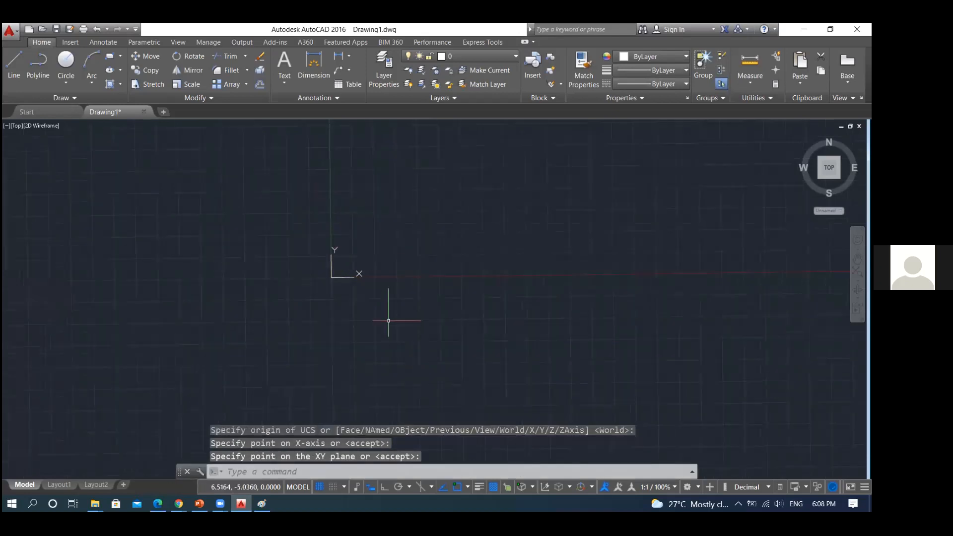
scroll(373, 257, "up", 4)
scroll(372, 262, "down", 2)
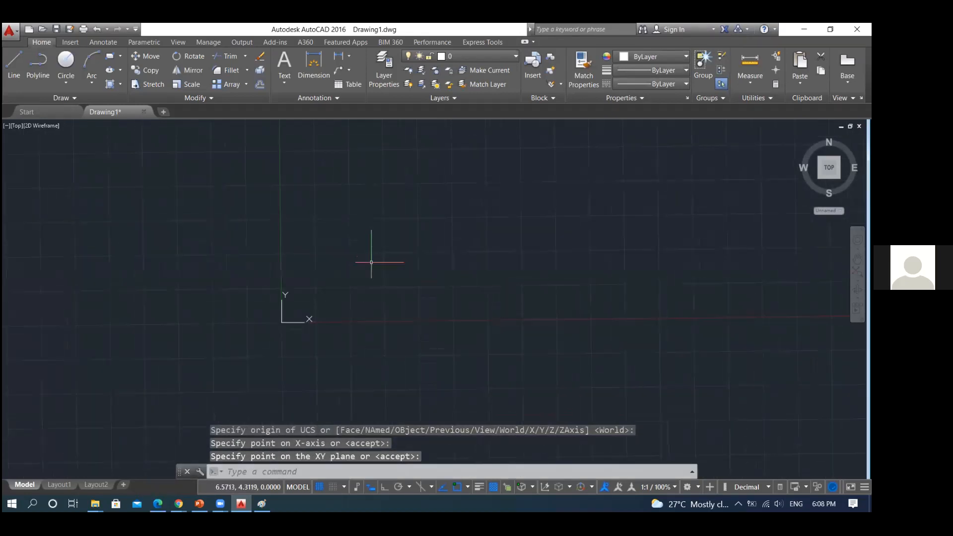
scroll(397, 266, "up", 5)
scroll(400, 264, "down", 4)
scroll(392, 270, "up", 3)
scroll(390, 272, "down", 2)
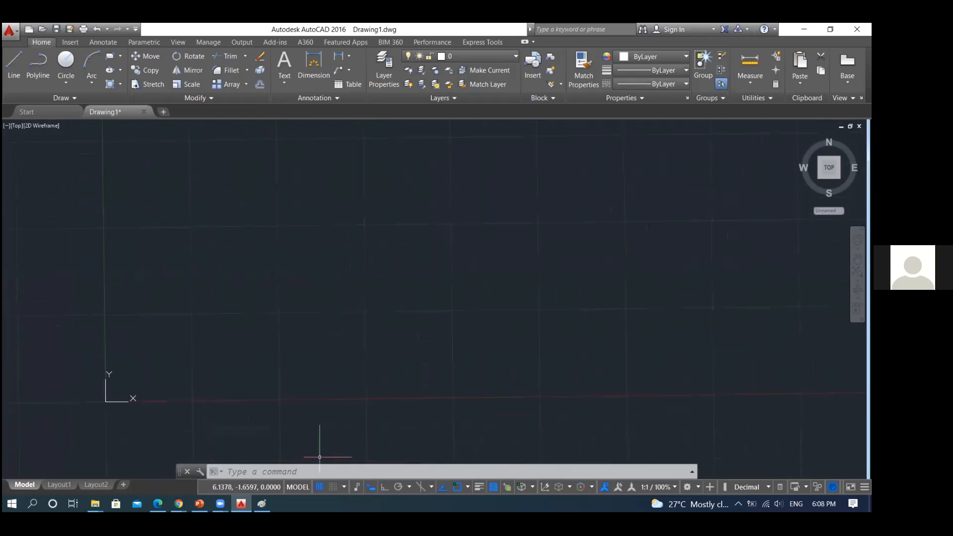
left_click(273, 471)
type("ucs")
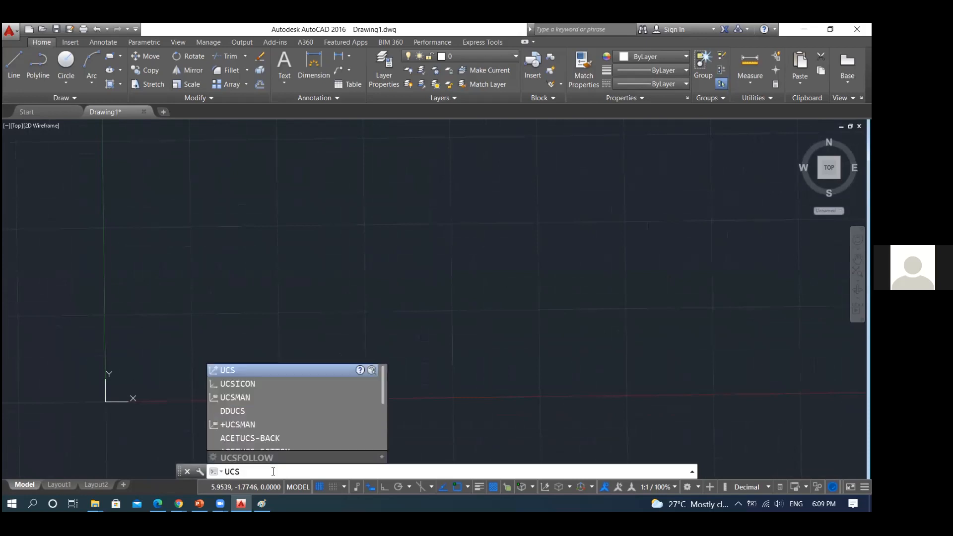
type("o")
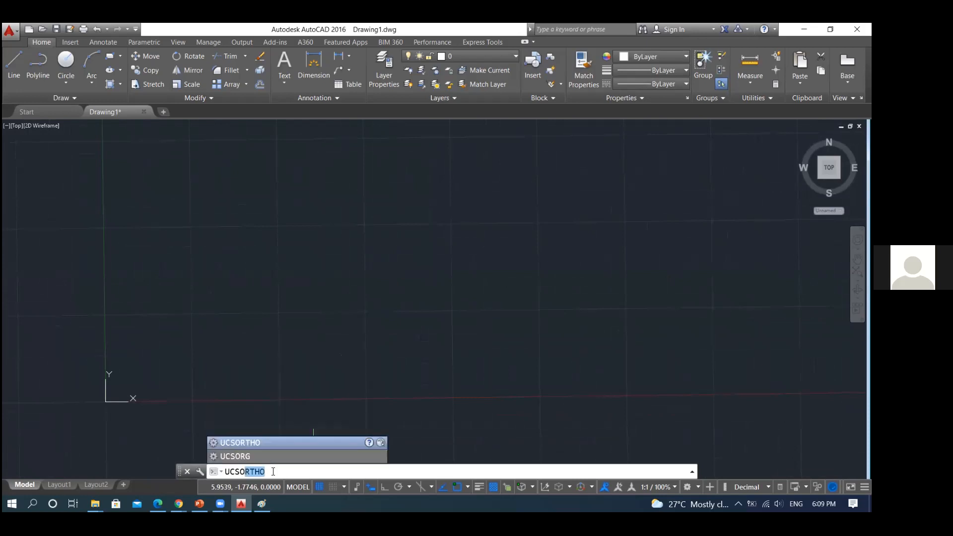
key("BackSpace")
key("BackSpace")
key("Return")
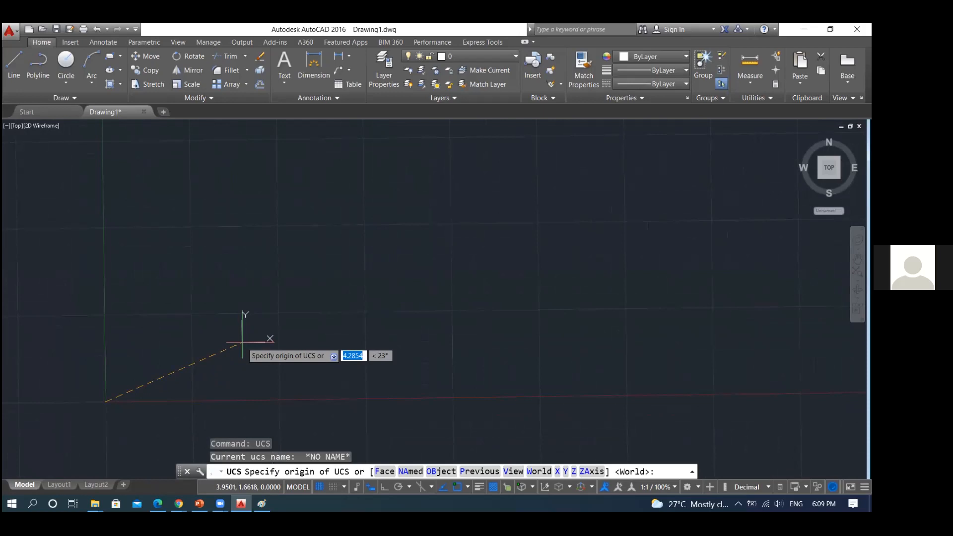
type("o")
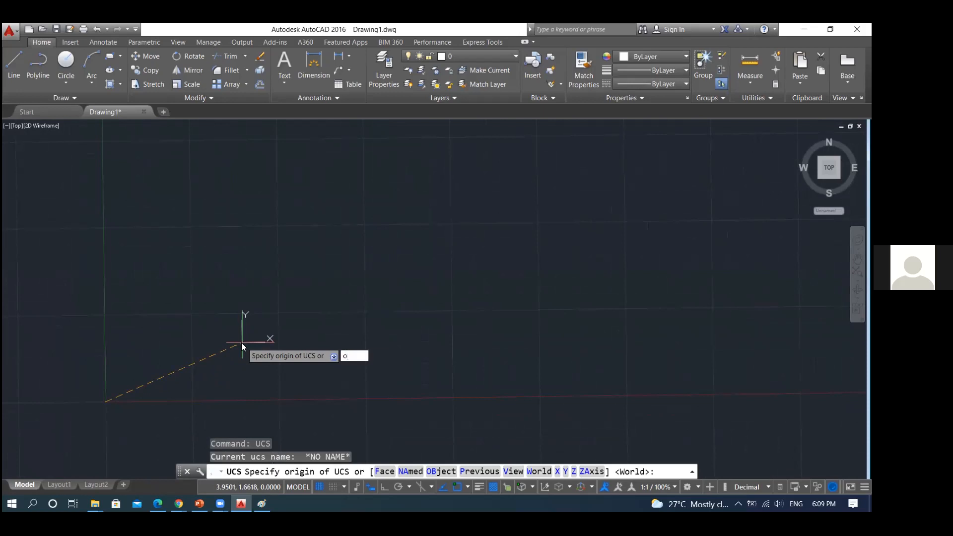
type("f")
key("Escape")
key("Escape")
key("Escape")
Try to switch the grid display with the GRID command using the option o, and cancel the command.
scroll(197, 350, "down", 3)
scroll(214, 345, "up", 5)
scroll(227, 343, "down", 4)
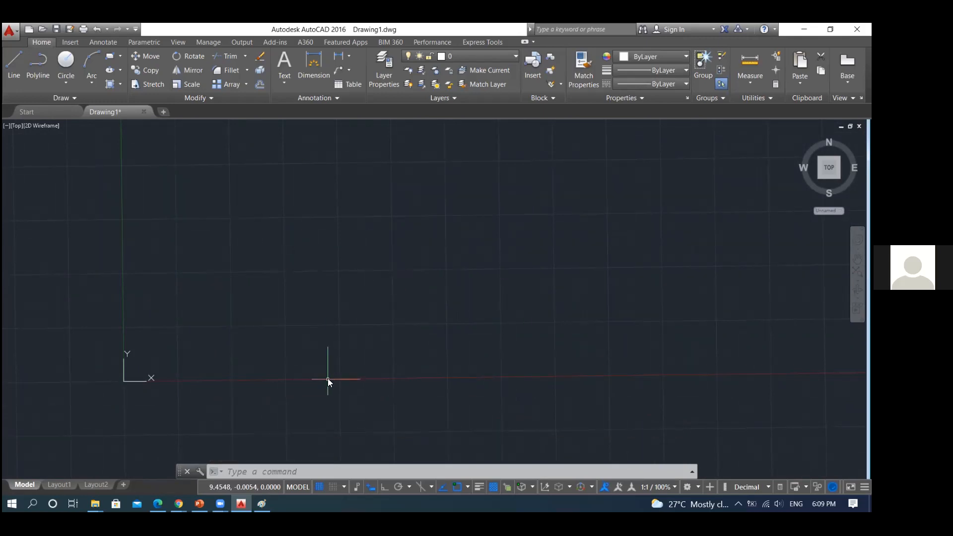
type("G")
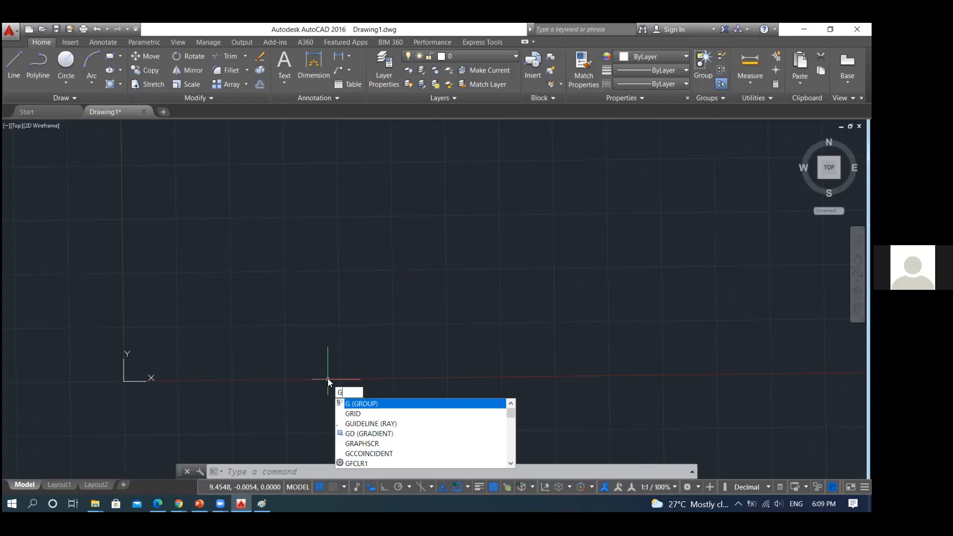
type("i")
key("BackSpace")
type("rid")
key("Return")
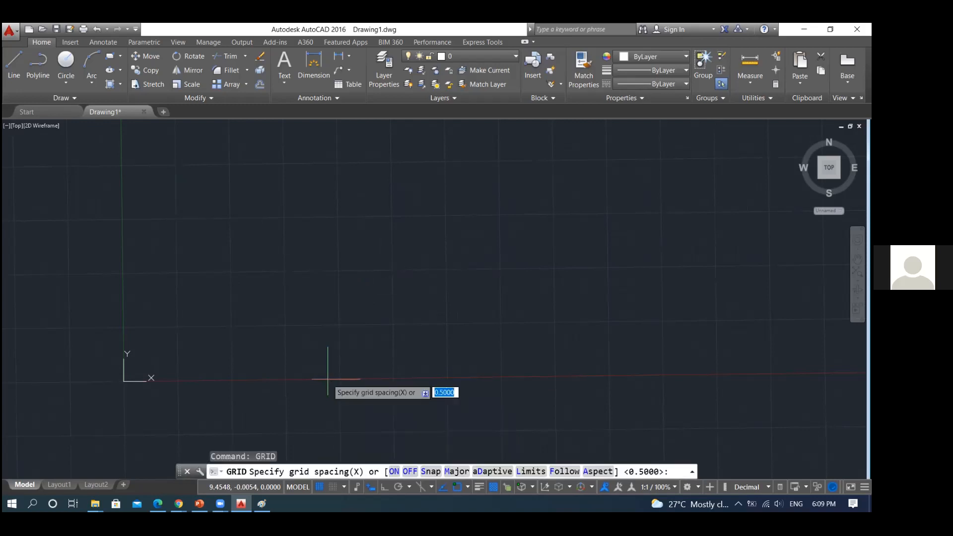
type("o")
key("Return")
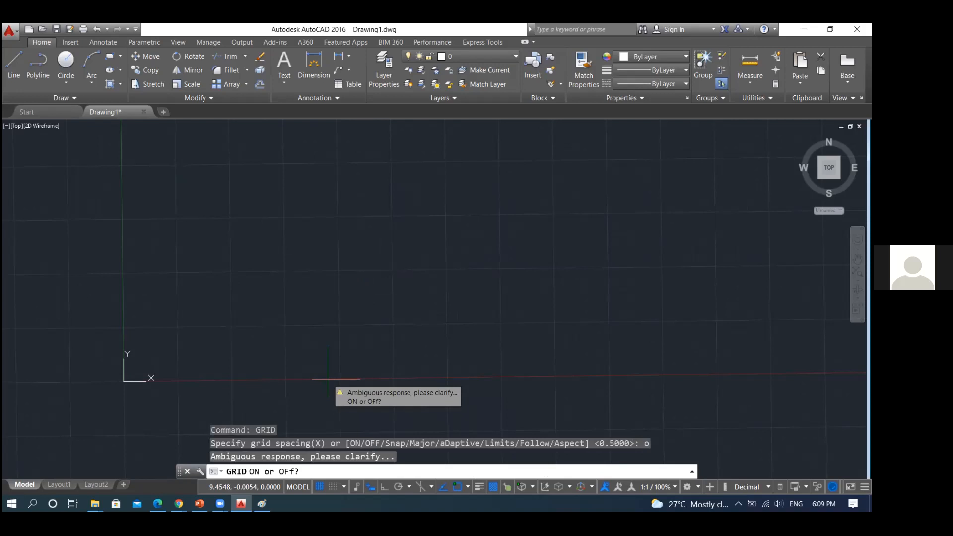
key("Return")
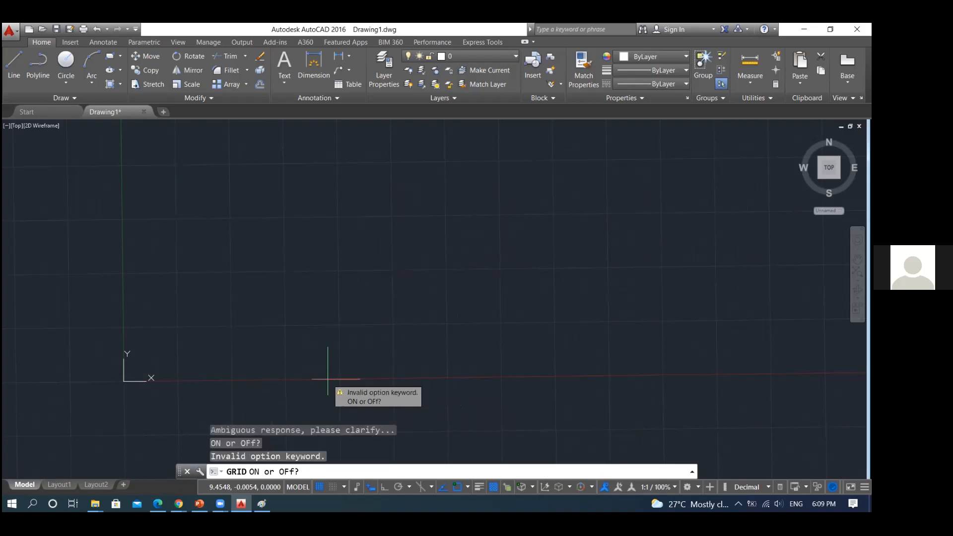
key("Escape")
key("Escape")
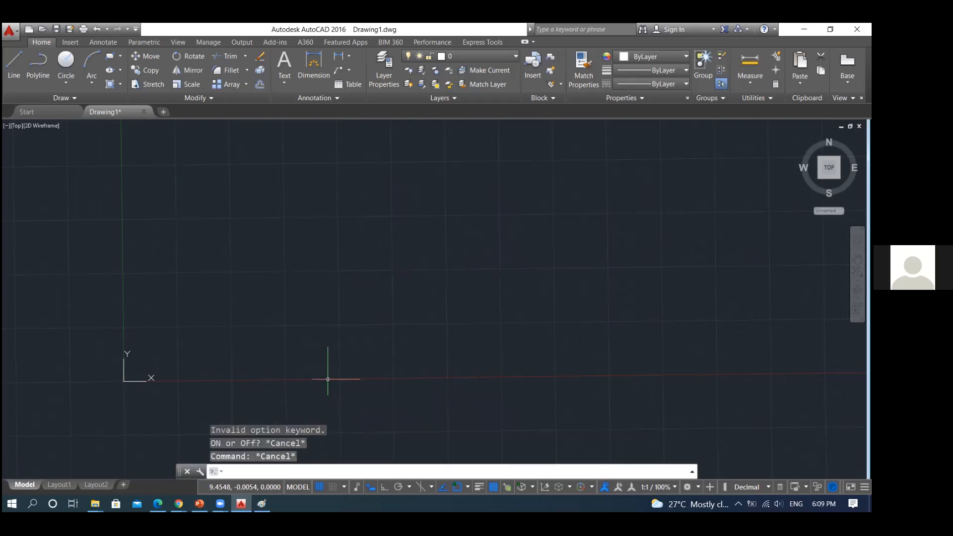
Turn the grid display off with the GRID command.
type("g")
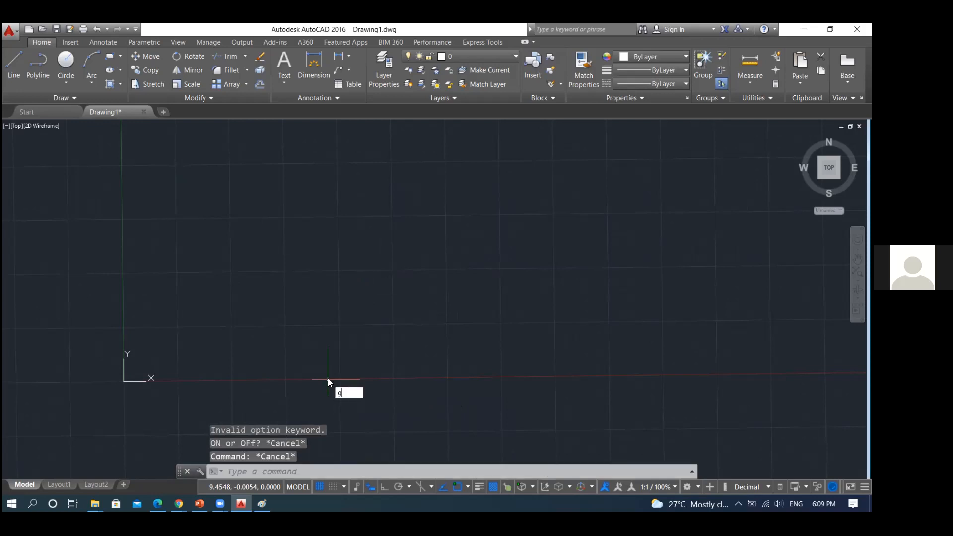
type("r")
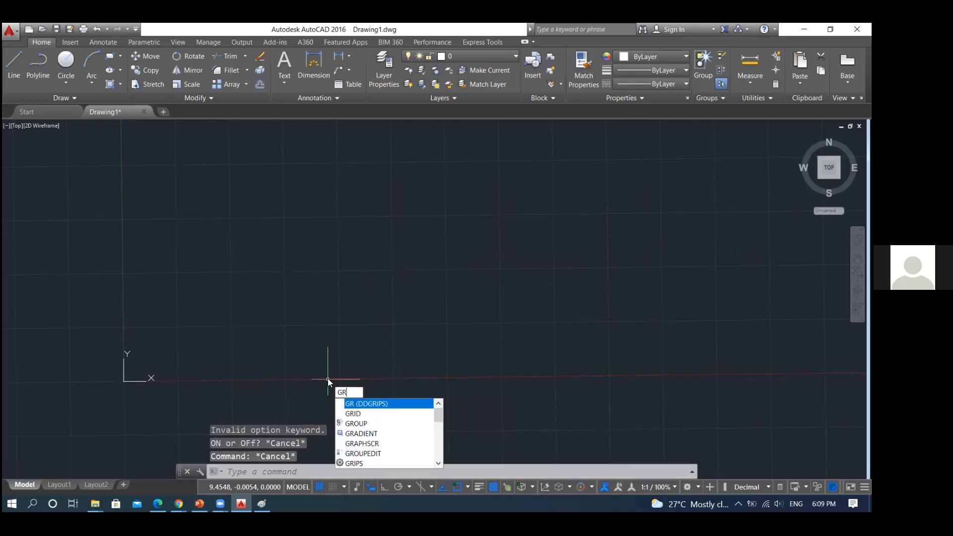
type("ID")
key("Return")
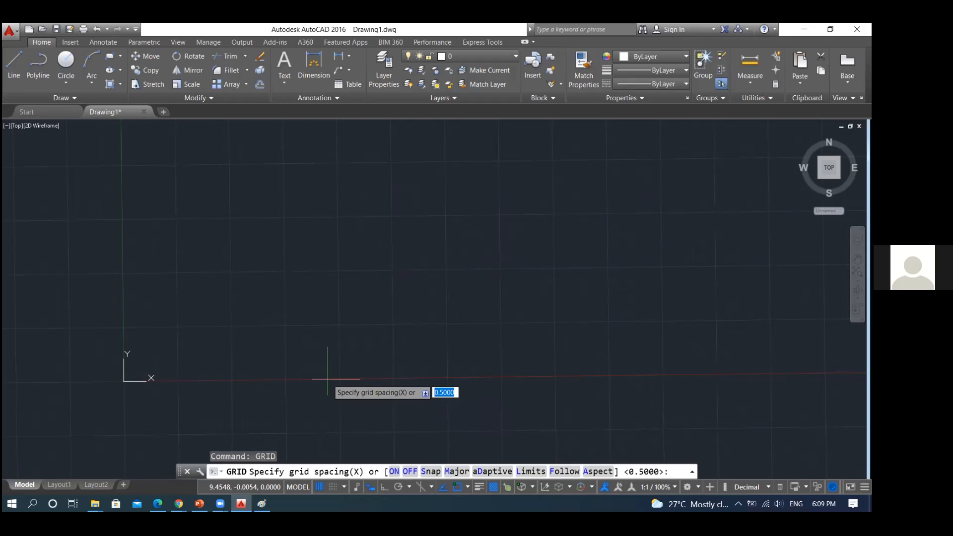
type("off")
key("Return")
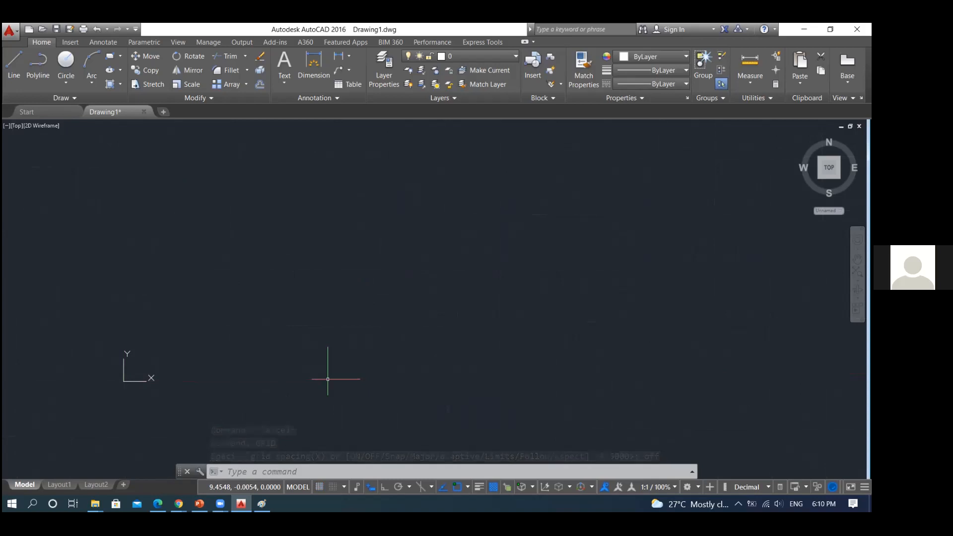
Turn the grid display back on with the GRID command.
type("gr")
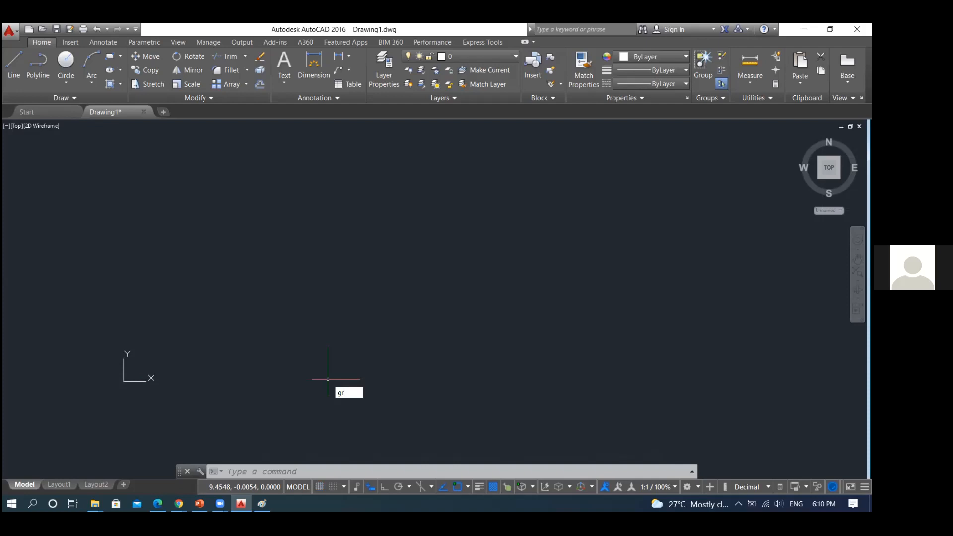
type("id")
key("Return")
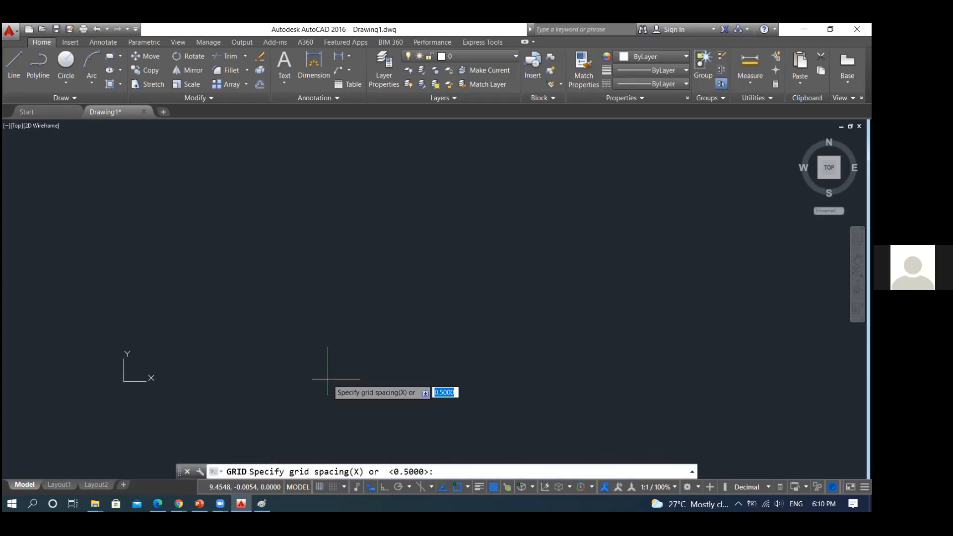
type("o")
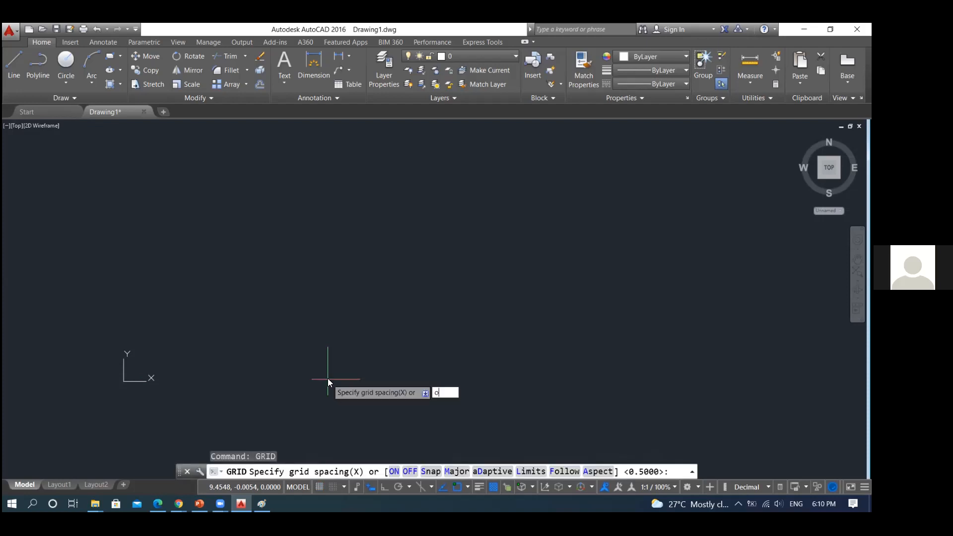
type("n")
key("Return")
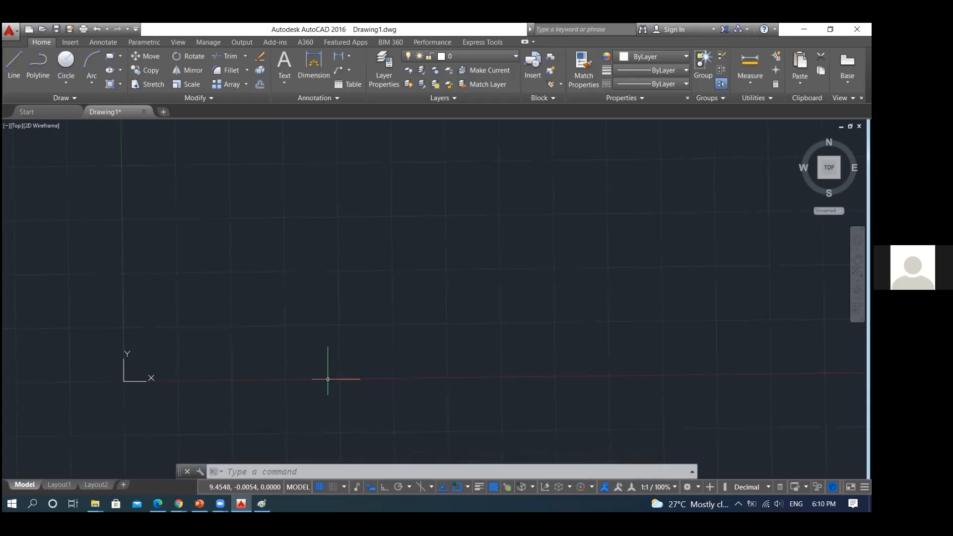
Start MVSETUP without enabling paper space and choose Decimal as the units type.
scroll(332, 386, "down", 2)
scroll(357, 393, "up", 4)
scroll(357, 393, "down", 2)
scroll(357, 393, "up", 2)
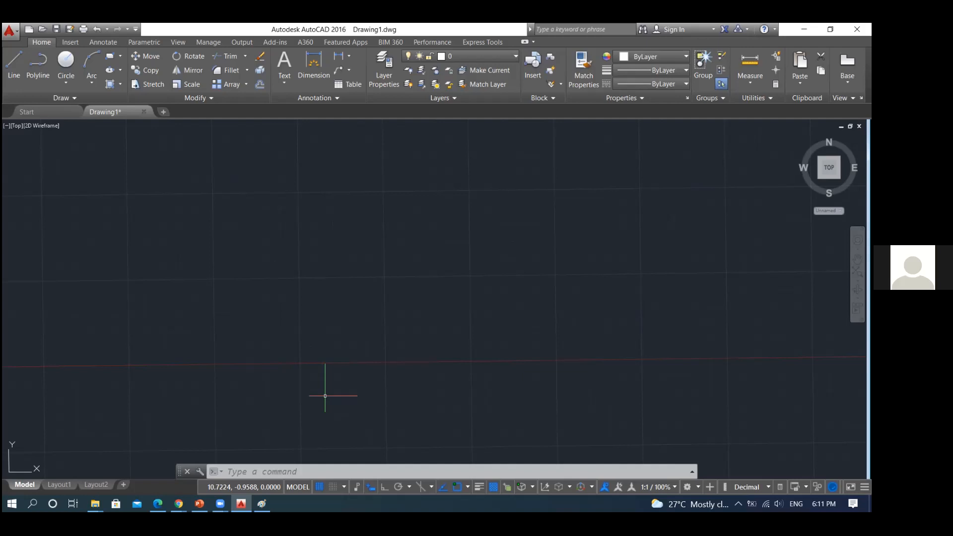
type("mvse")
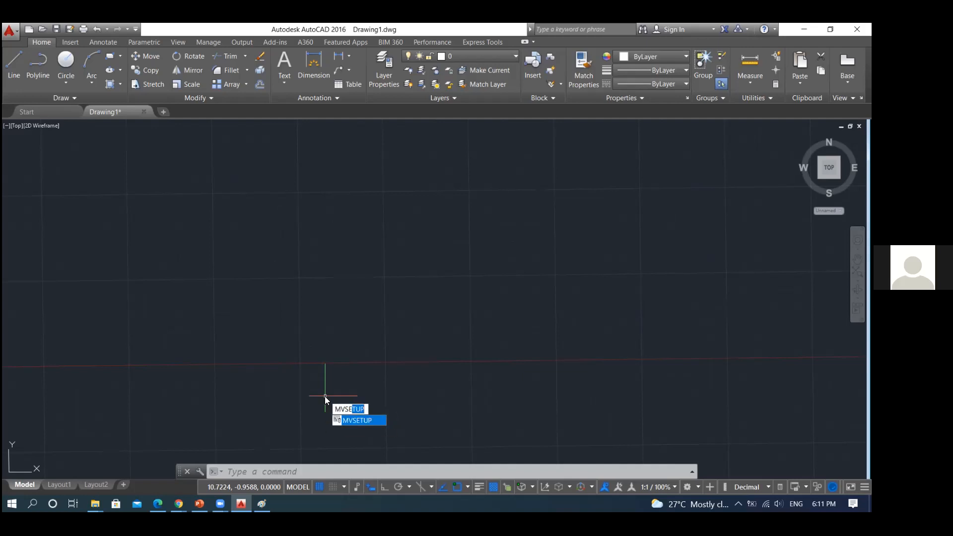
type("tup")
key("Return")
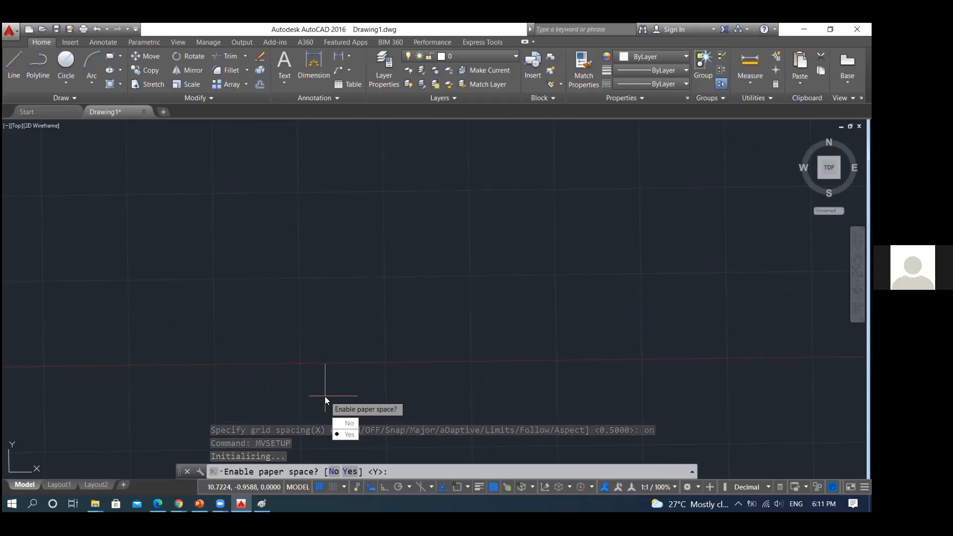
type("n")
key("Return")
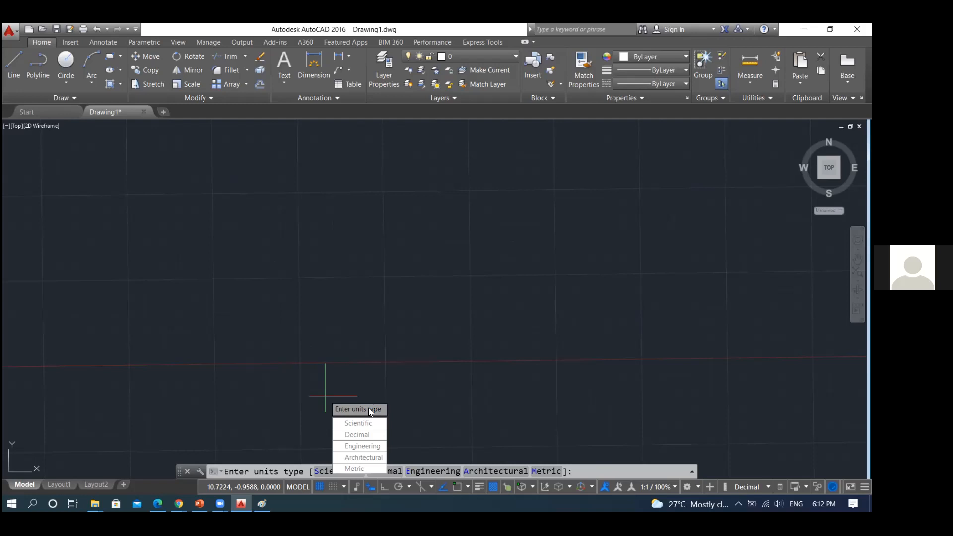
type("d")
key("Return")
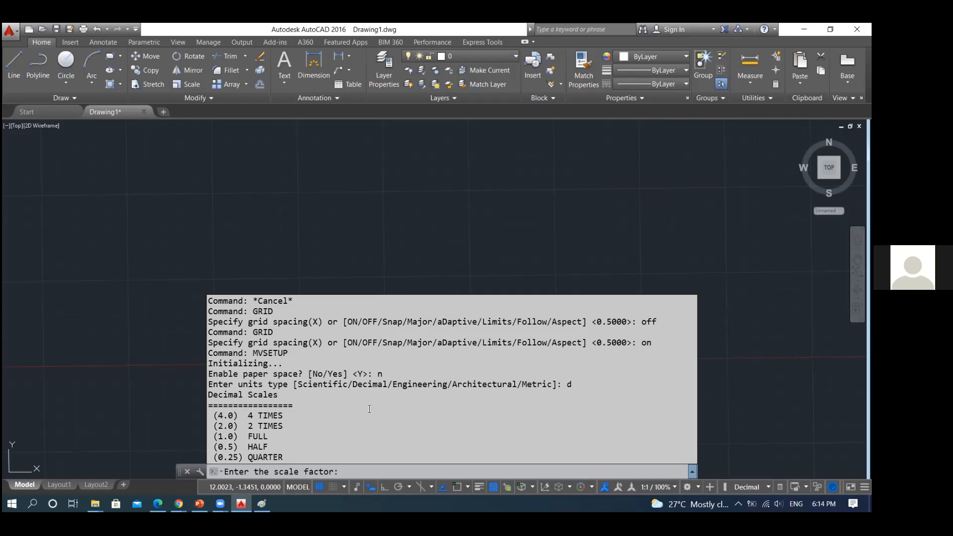
Complete the sheet setup with a scale factor of 1, a paper width of 210 and a paper height of 297.
type("1")
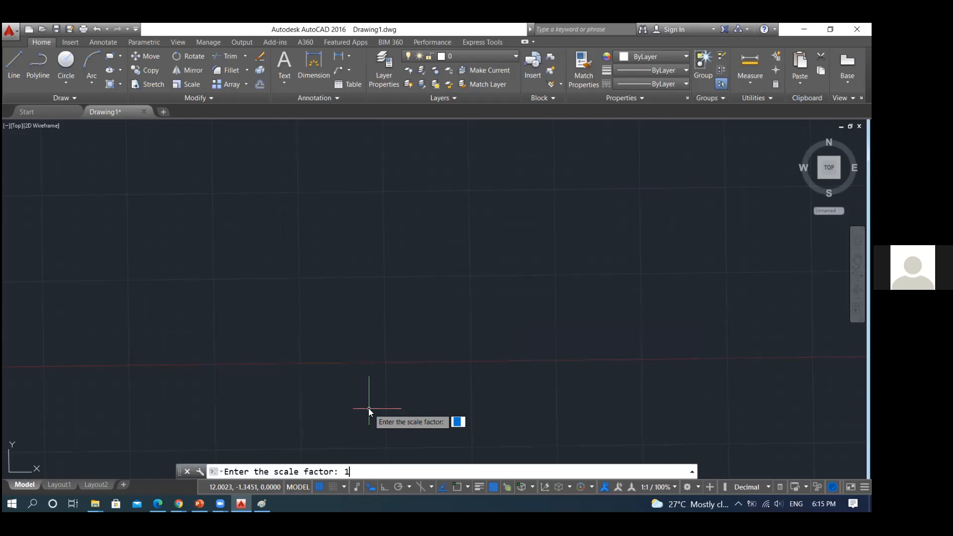
key("Return")
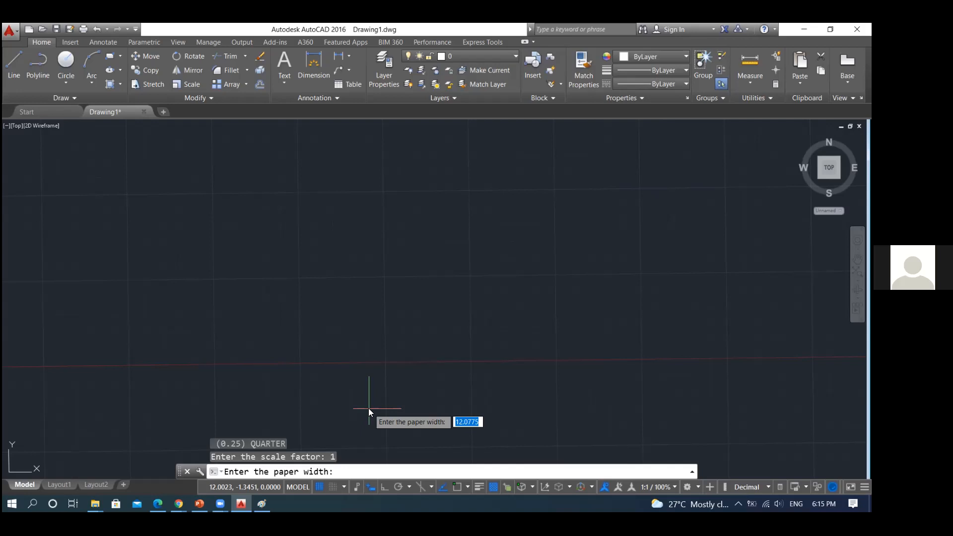
type("210")
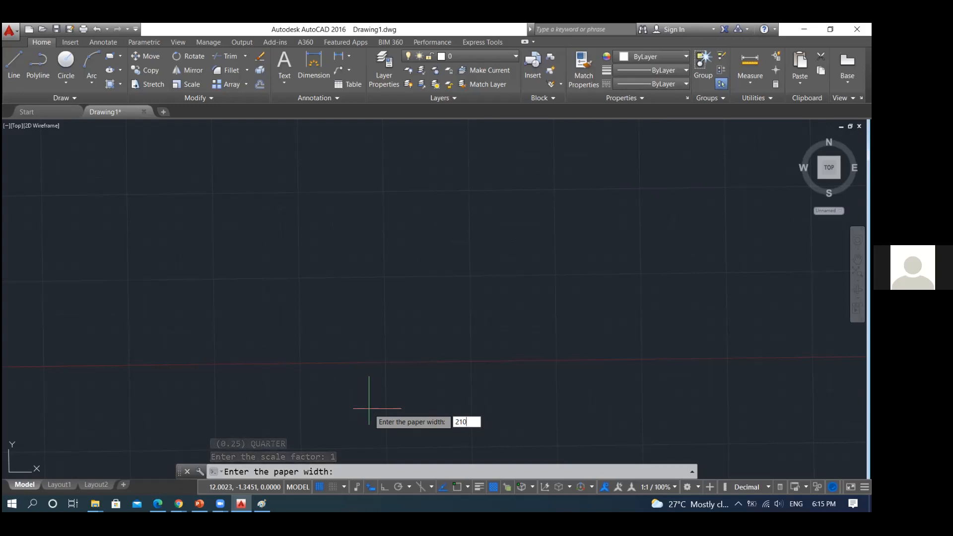
key("Return")
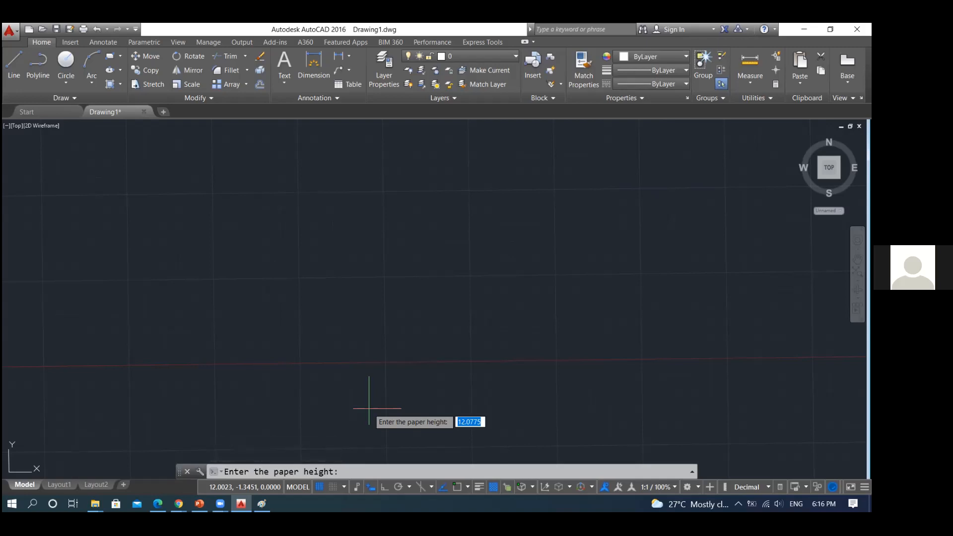
type("297")
key("Return")
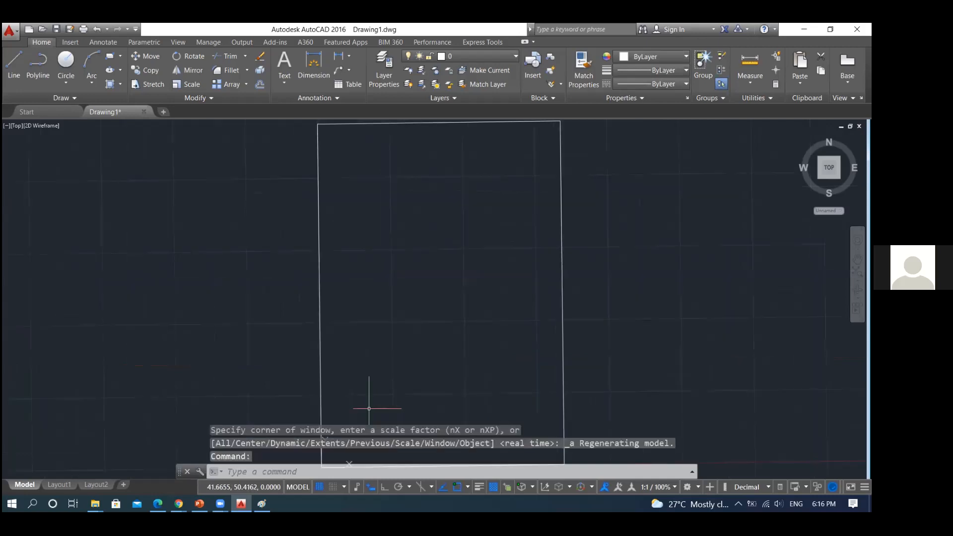
Examine the new sheet border and its lower-left corner at the origin from near and far.
scroll(437, 201, "down", 2)
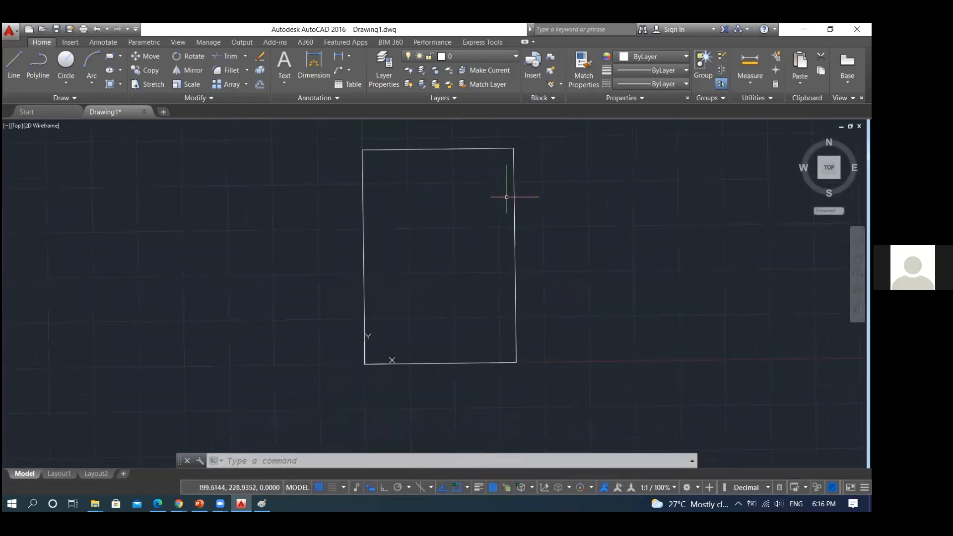
scroll(506, 197, "up", 2)
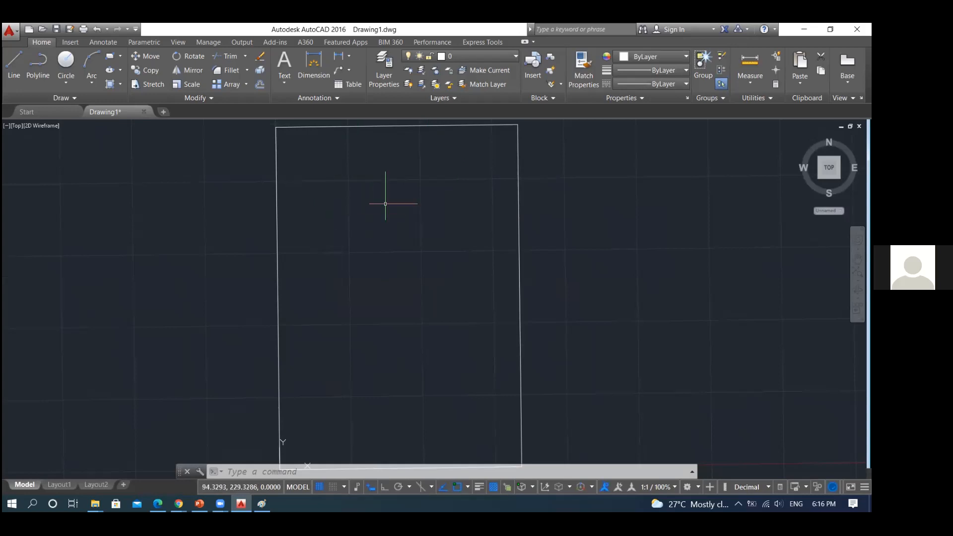
scroll(378, 217, "down", 3)
scroll(382, 221, "up", 4)
scroll(380, 230, "down", 2)
scroll(380, 230, "down", 2)
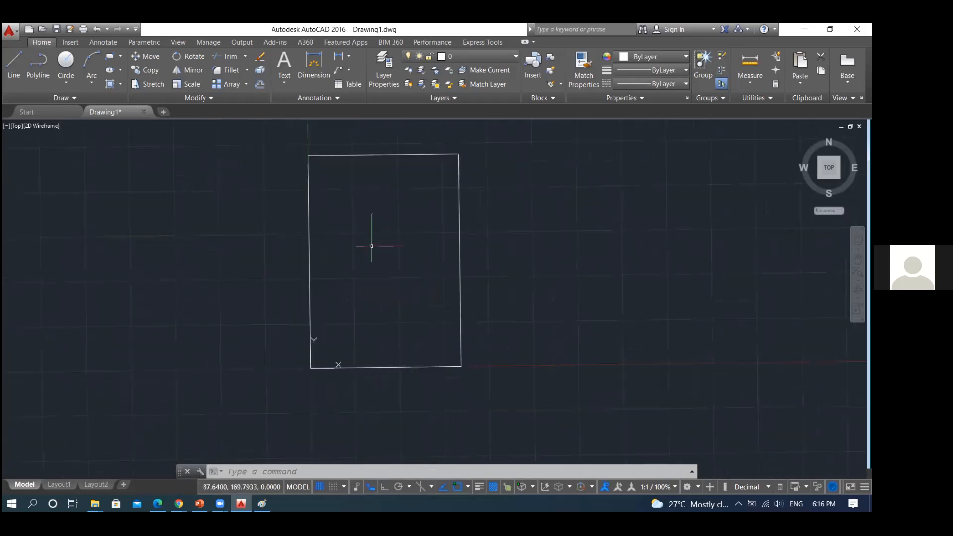
left_click(372, 247)
left_click(390, 270)
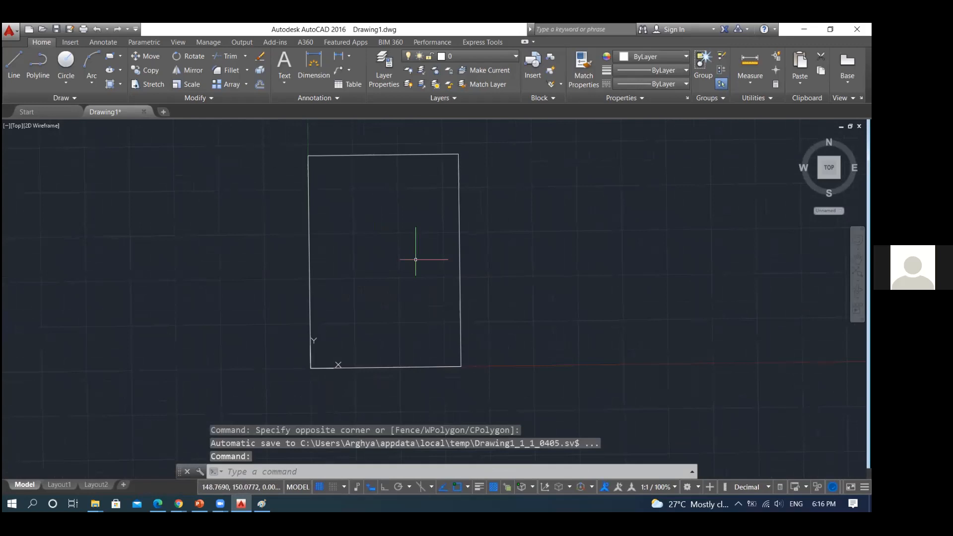
scroll(349, 283, "down", 2)
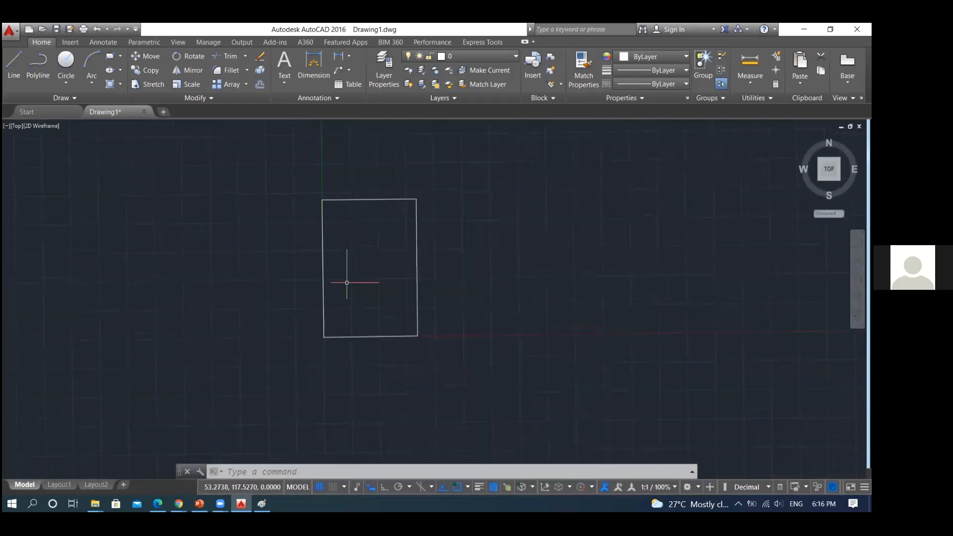
scroll(398, 258, "up", 4)
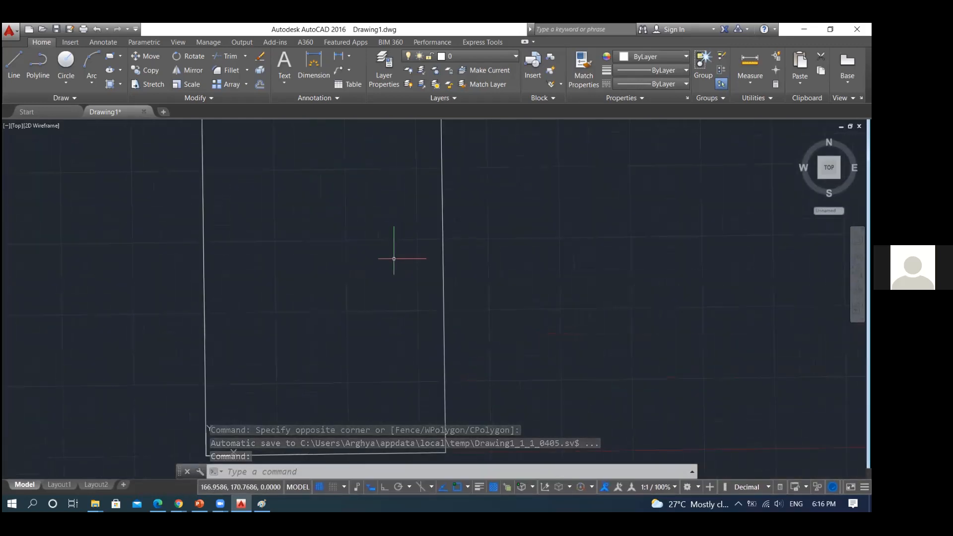
scroll(391, 258, "down", 2)
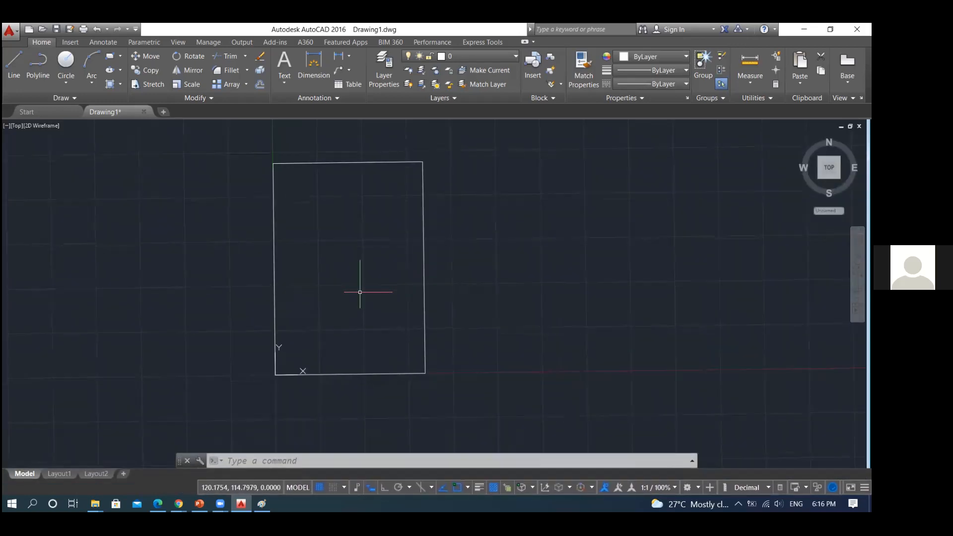
scroll(359, 292, "up", 2)
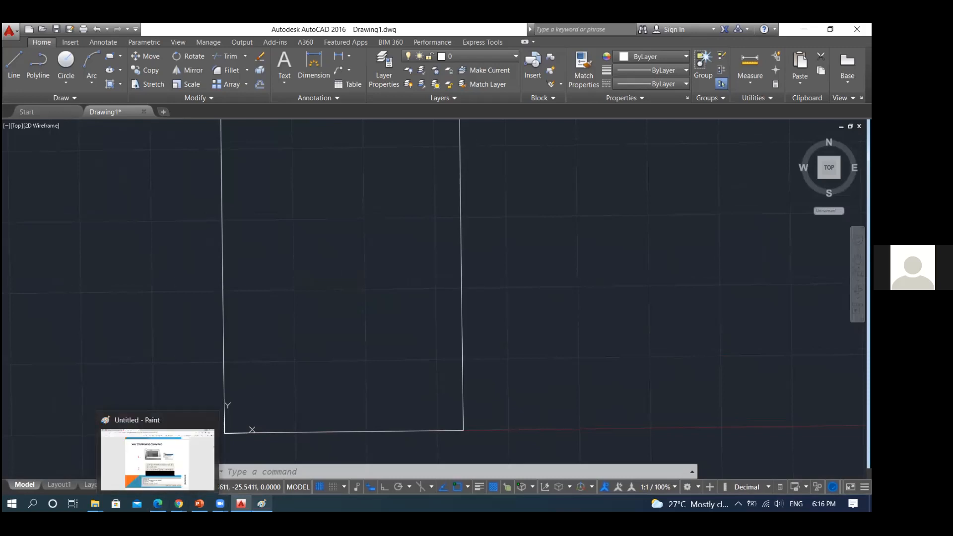
Switch to Paint, mark the origin of the sketched axes, and add a point in the upper-right quadrant labelled (15,15).
left_click(262, 504)
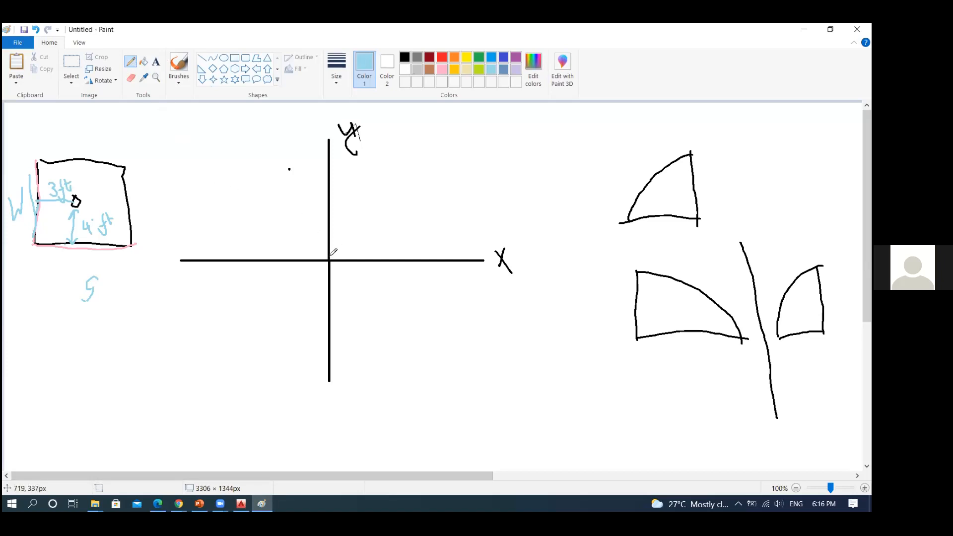
left_click_drag(328, 259, 332, 261)
left_click_drag(396, 193, 397, 196)
mouse_move(422, 147)
left_mouse_down()
mouse_move(424, 166)
mouse_move(455, 124)
mouse_move(455, 158)
left_mouse_up()
mouse_move(481, 123)
left_mouse_down()
mouse_move(479, 138)
mouse_move(495, 108)
left_mouse_up()
mouse_move(402, 127)
left_mouse_down()
mouse_move(412, 177)
mouse_move(441, 174)
left_mouse_up()
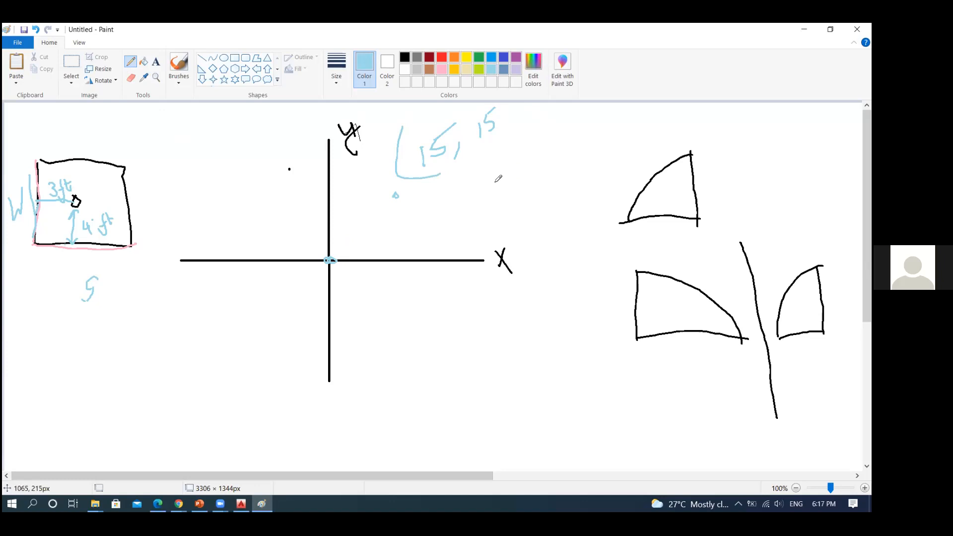
left_click_drag(499, 107, 507, 180)
mouse_move(241, 504)
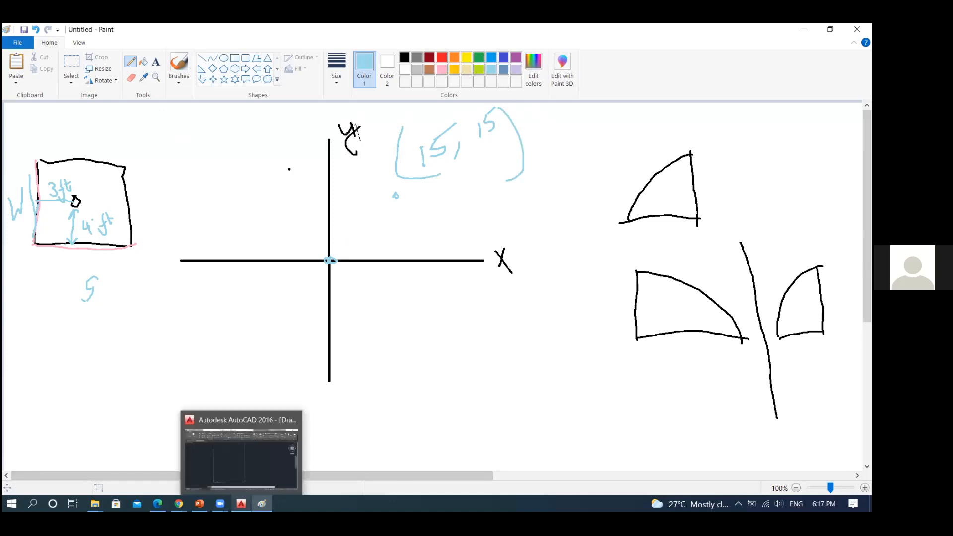
left_click(242, 504)
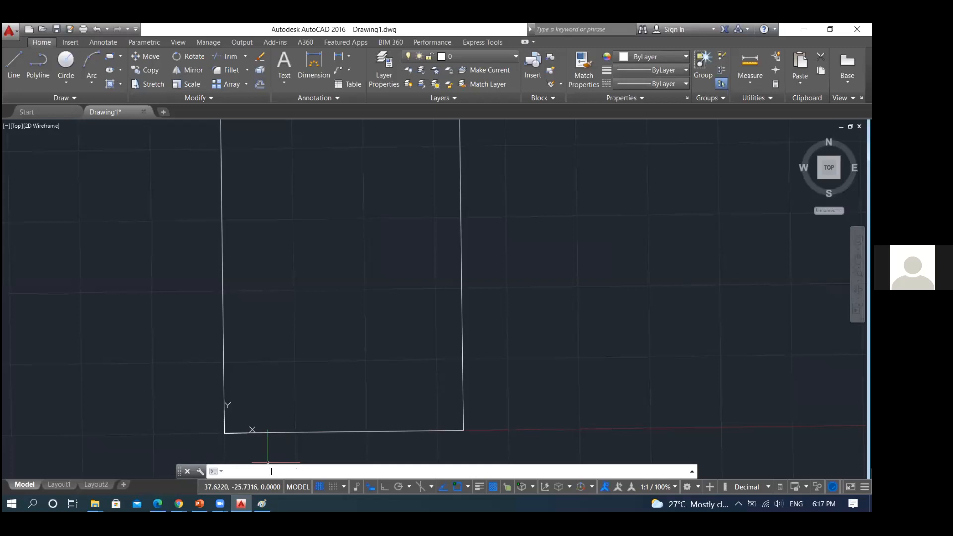
type("1")
key("Return")
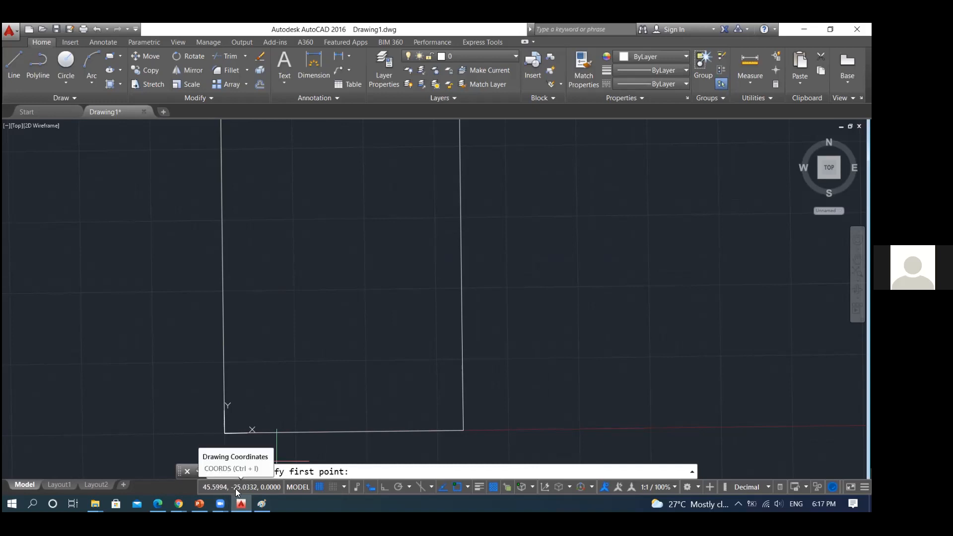
type("0,0")
key("Return")
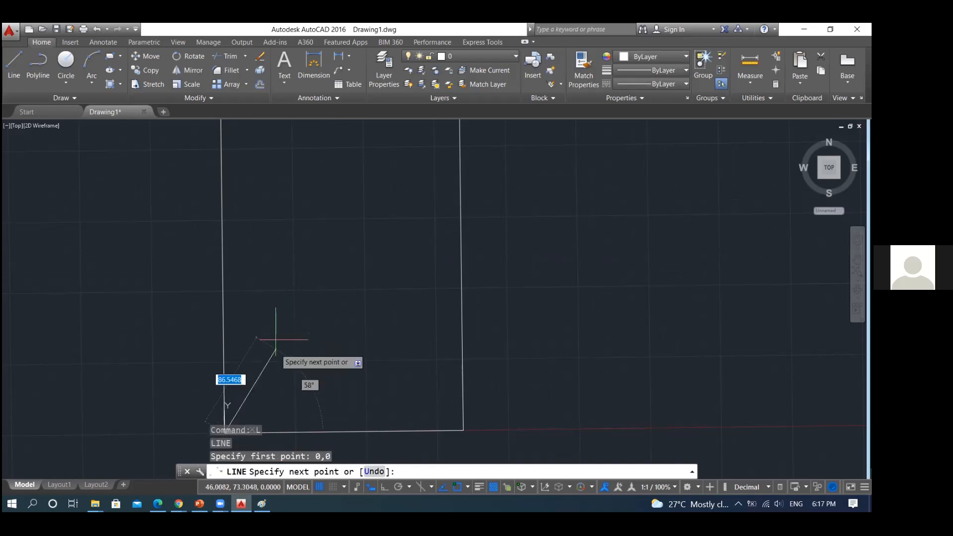
scroll(268, 342, "down", 3)
scroll(263, 360, "up", 3)
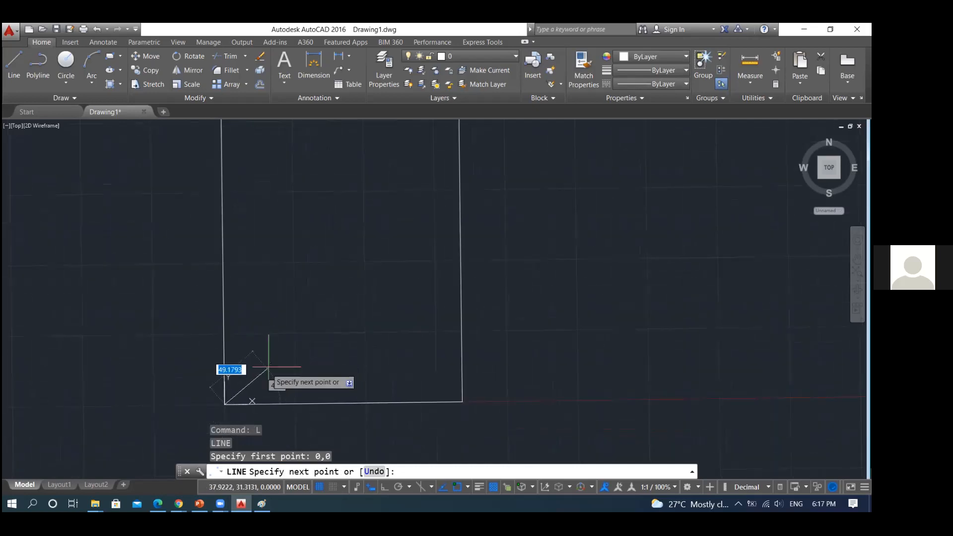
scroll(285, 318, "up", 1)
scroll(288, 319, "down", 4)
scroll(304, 334, "up", 2)
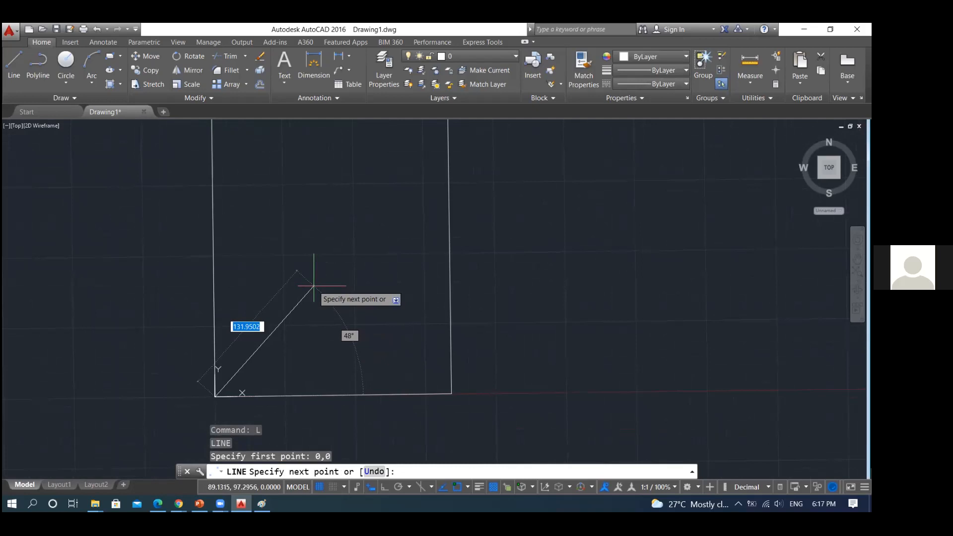
type("15")
key("Tab")
type("15")
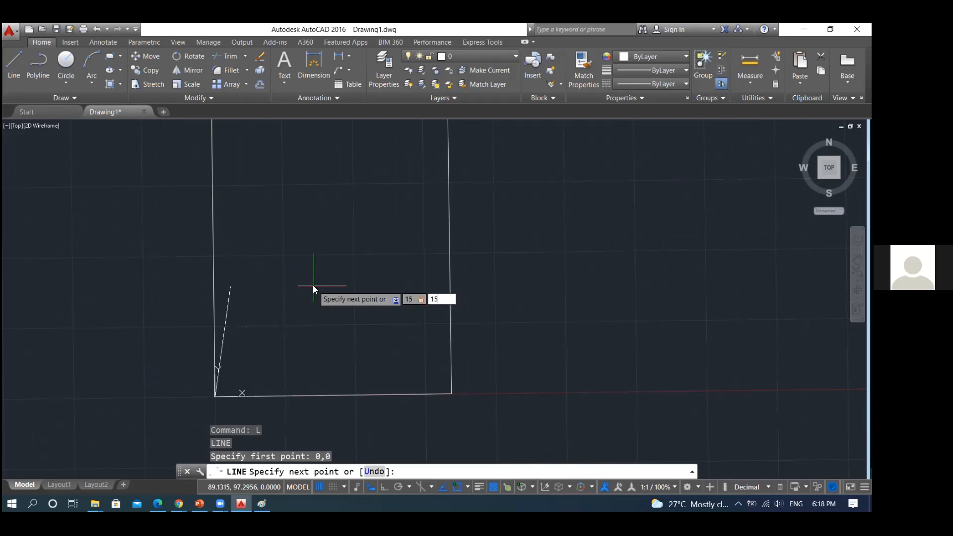
key("Return")
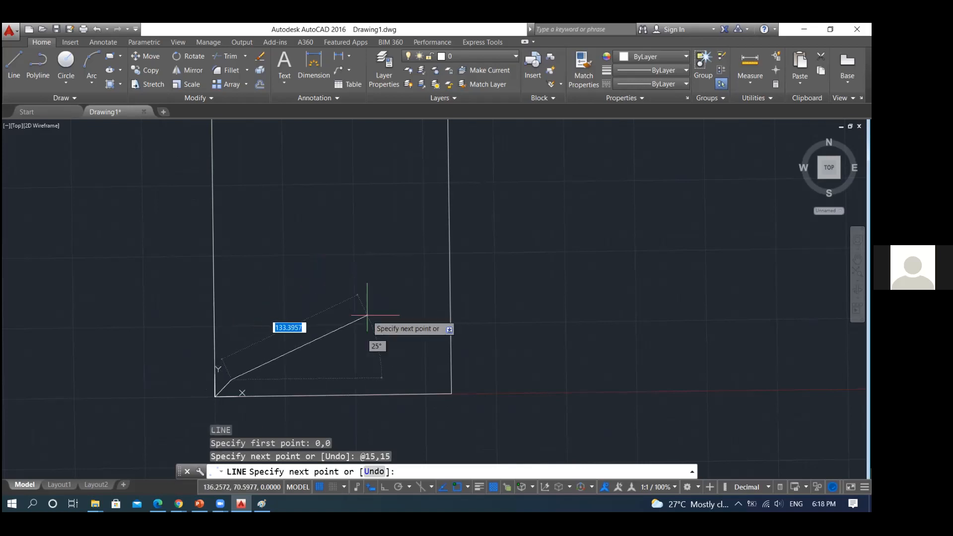
scroll(341, 317, "down", 4)
scroll(319, 339, "up", 6)
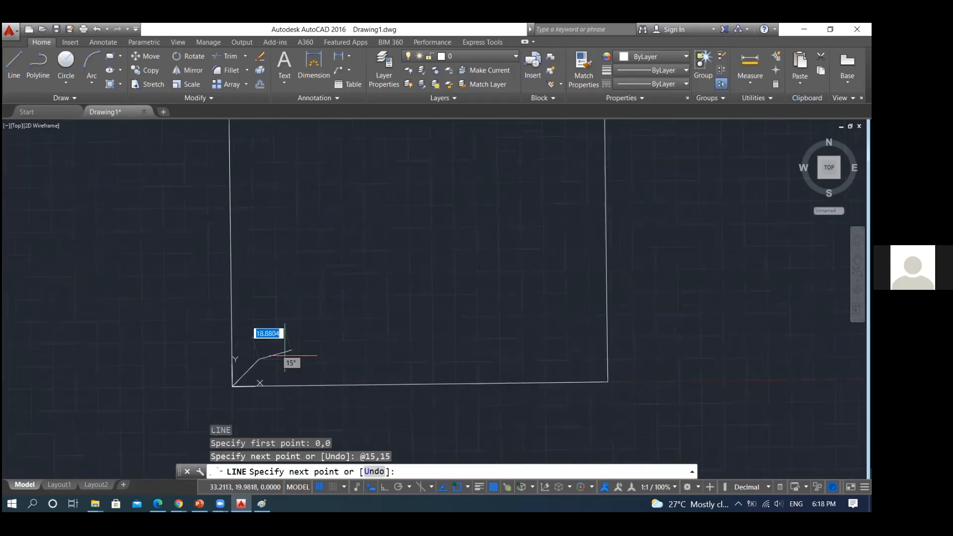
scroll(251, 378, "up", 3)
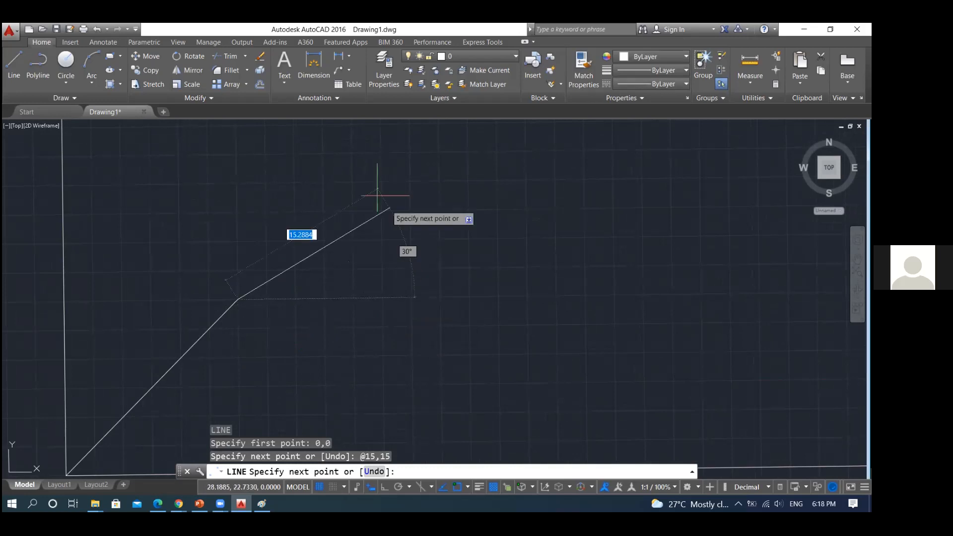
scroll(402, 230, "down", 2)
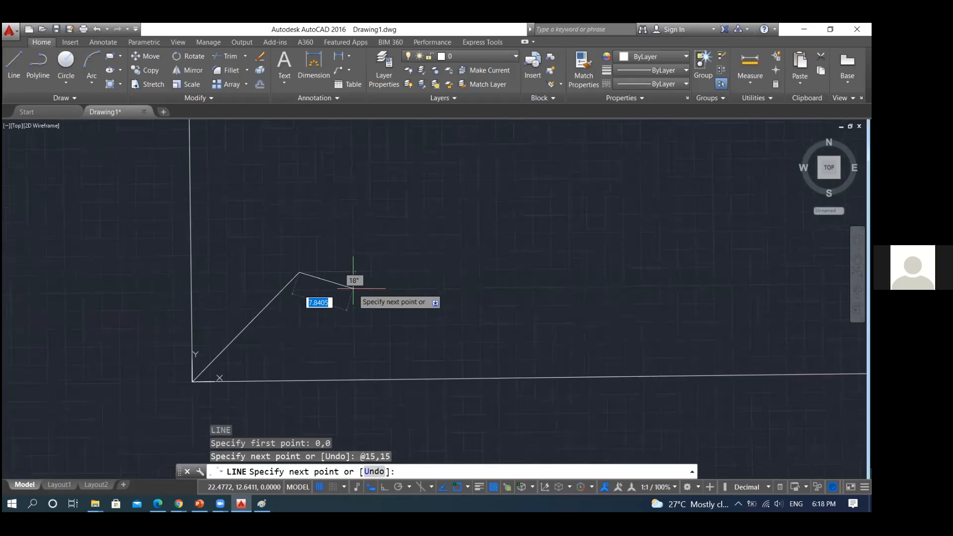
key("Return")
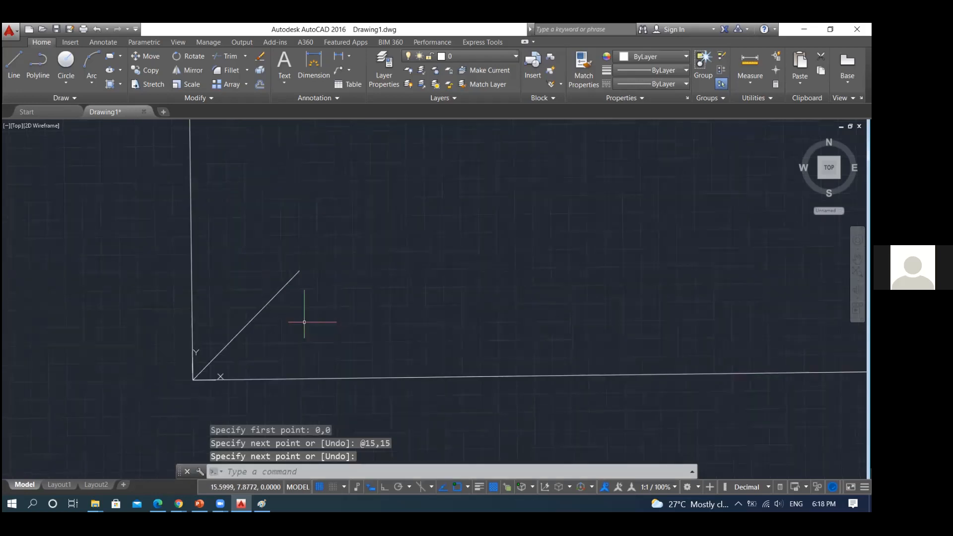
Erase the diagonal line that starts at the sheet's lower-left corner.
type("e")
key("Return")
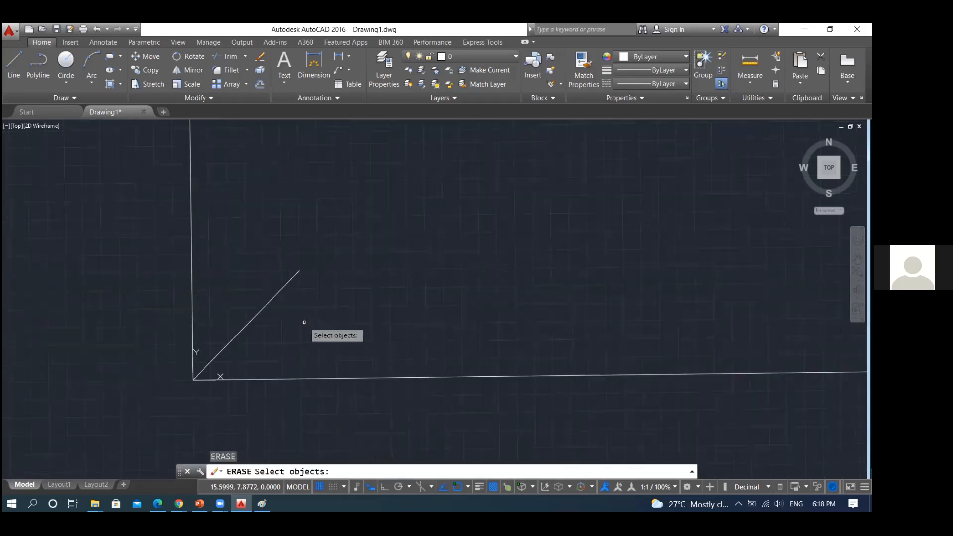
left_click(269, 299)
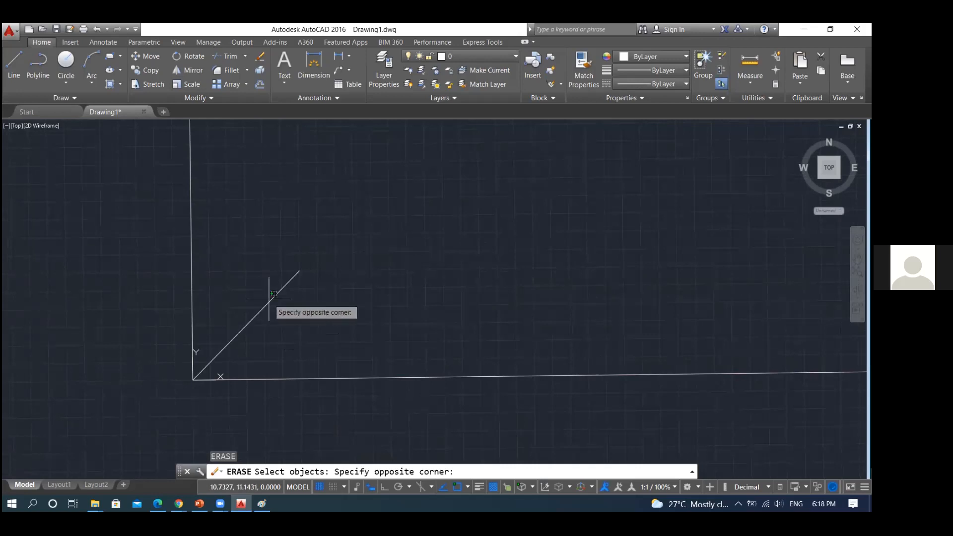
left_click(269, 310)
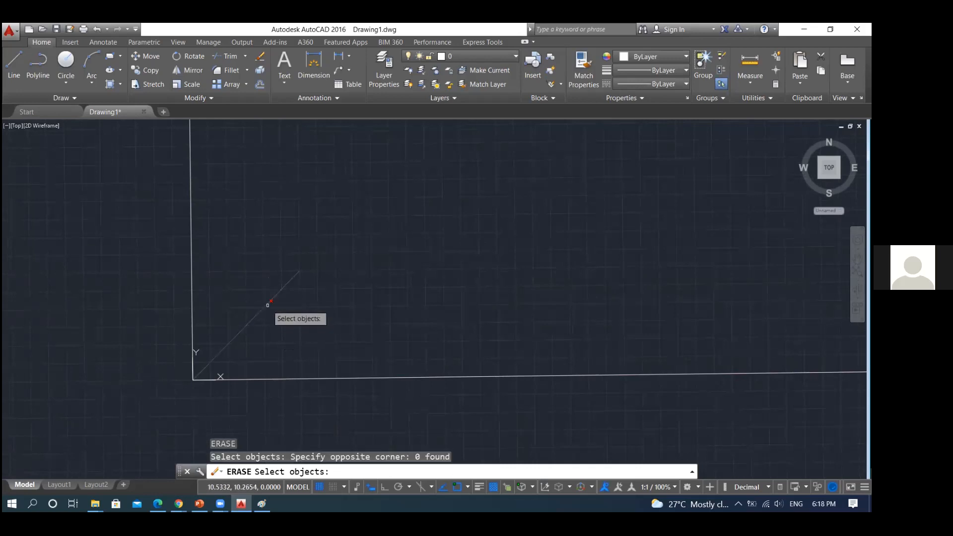
left_click(265, 303)
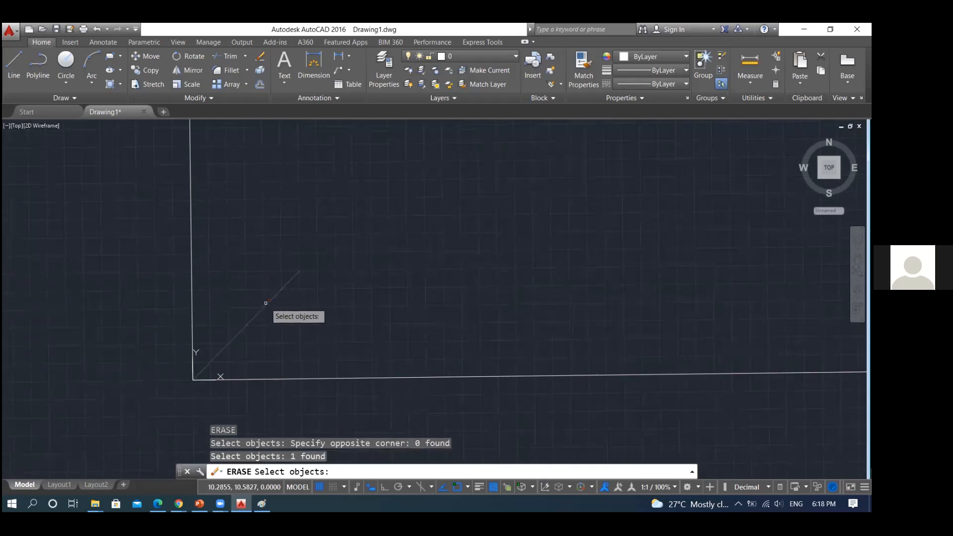
key("Return")
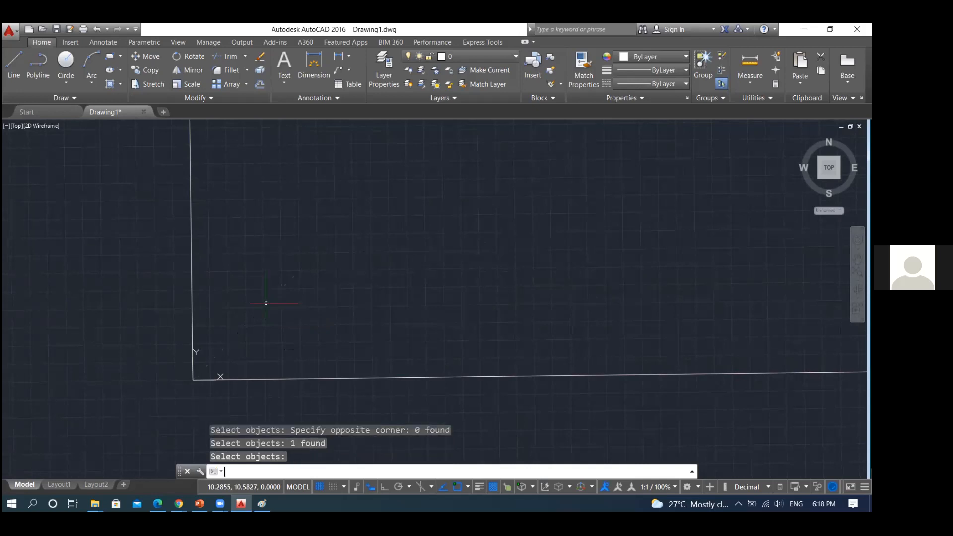
scroll(253, 317, "down", 1)
scroll(266, 313, "up", 1)
scroll(267, 313, "up", 2)
scroll(266, 313, "down", 2)
scroll(309, 304, "up", 1)
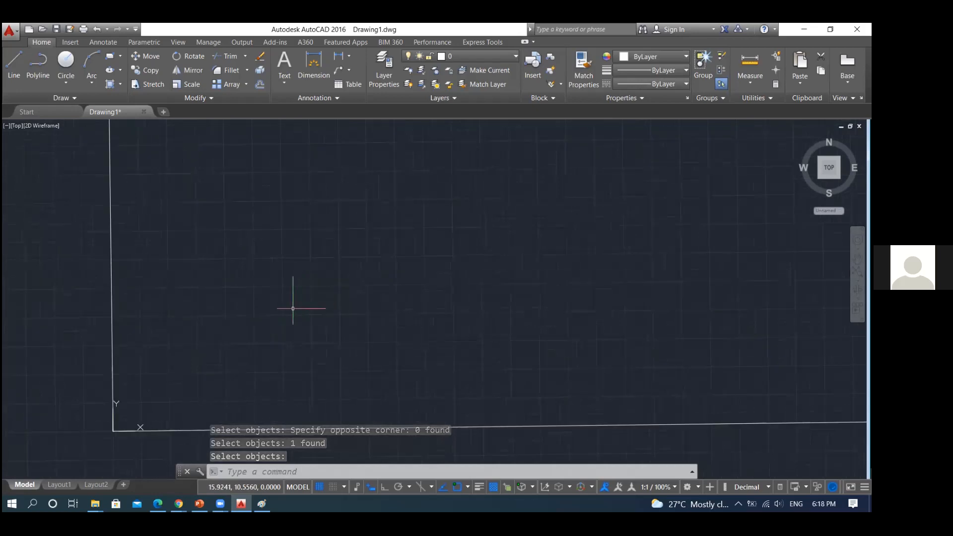
scroll(194, 298, "down", 2)
scroll(304, 292, "up", 2)
scroll(301, 280, "down", 1)
scroll(306, 278, "down", 5)
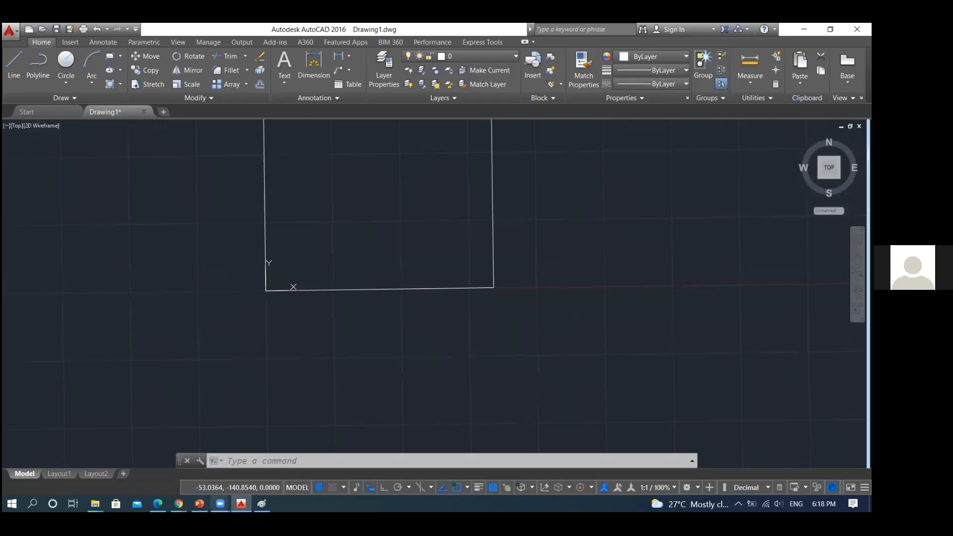
Switch to Paint and try a light-blue rectangle in the empty area below the small square sketch.
left_click(262, 504)
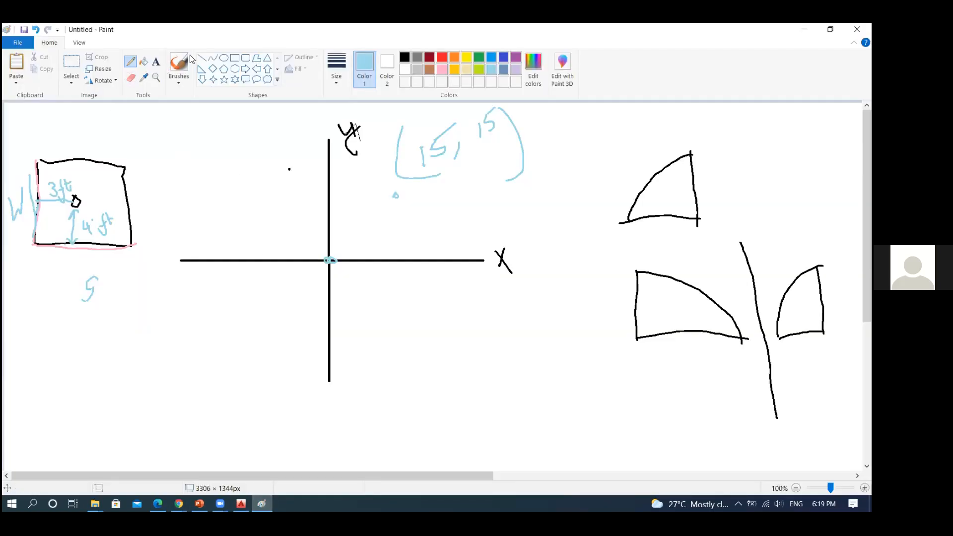
left_click(236, 59)
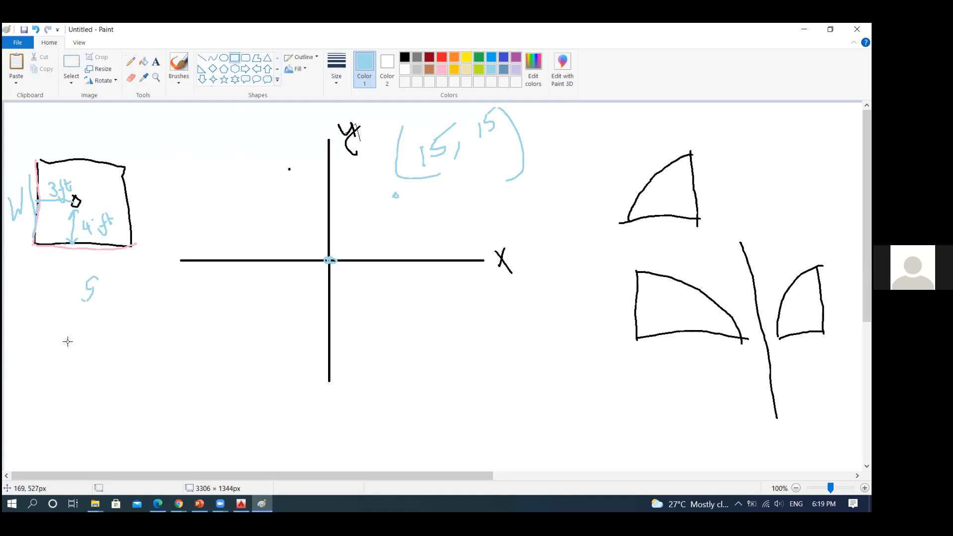
left_click_drag(56, 342, 280, 395)
key("Escape")
Delete the (15,15) note, its point, the Y label and the quarter shape above the X axis.
left_click(71, 70)
left_click_drag(330, 109, 791, 251)
key("Delete")
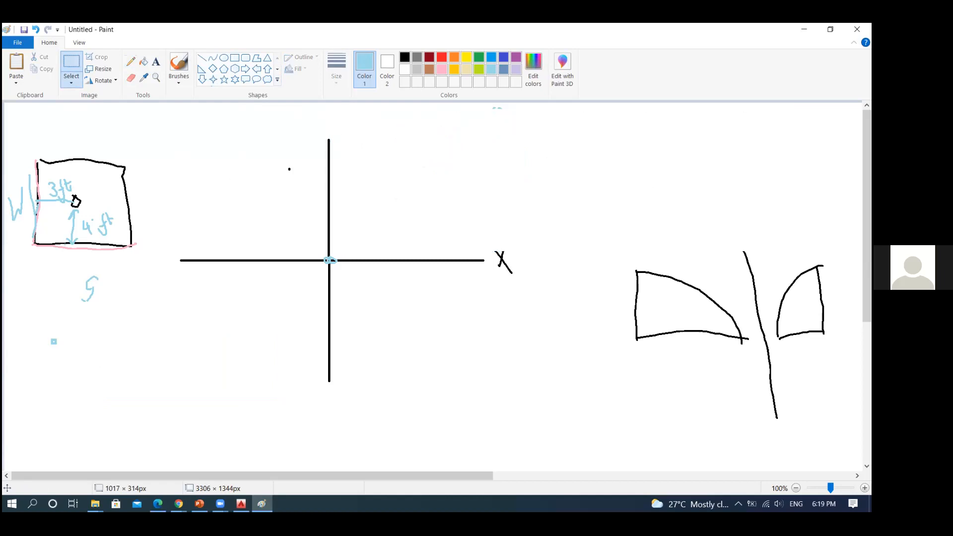
Draw a rectangle about 222 by 112 px in the axes' upper-right quadrant and label its lower-left corner (20,20).
left_click(235, 57)
left_click_drag(378, 166, 480, 216)
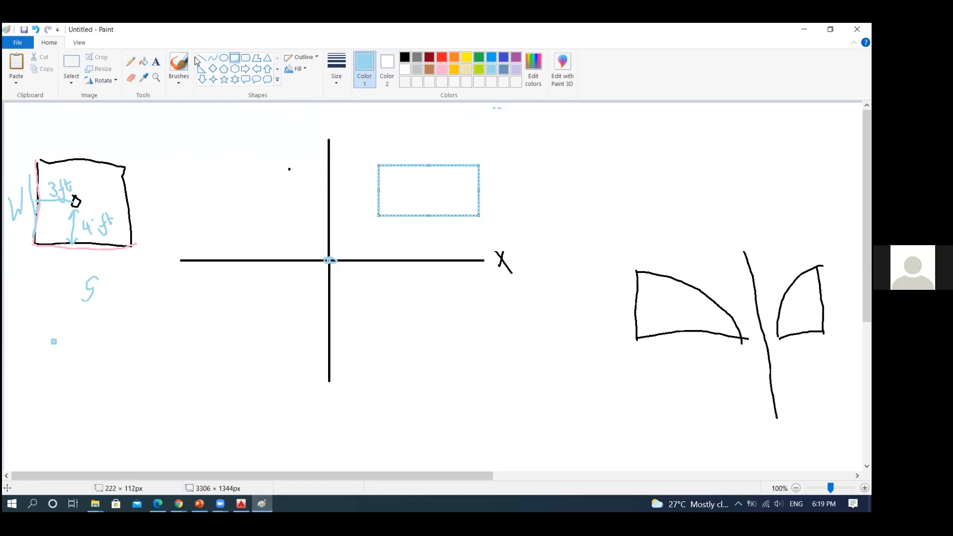
left_click(131, 61)
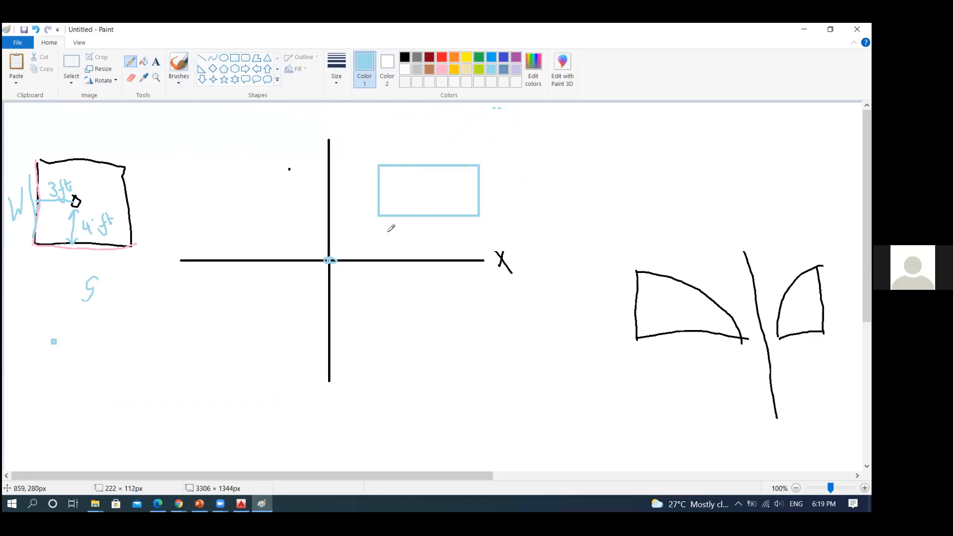
mouse_move(351, 232)
left_mouse_down()
mouse_move(367, 240)
mouse_move(373, 229)
mouse_move(372, 247)
mouse_move(395, 227)
mouse_move(343, 239)
mouse_move(355, 250)
left_mouse_up()
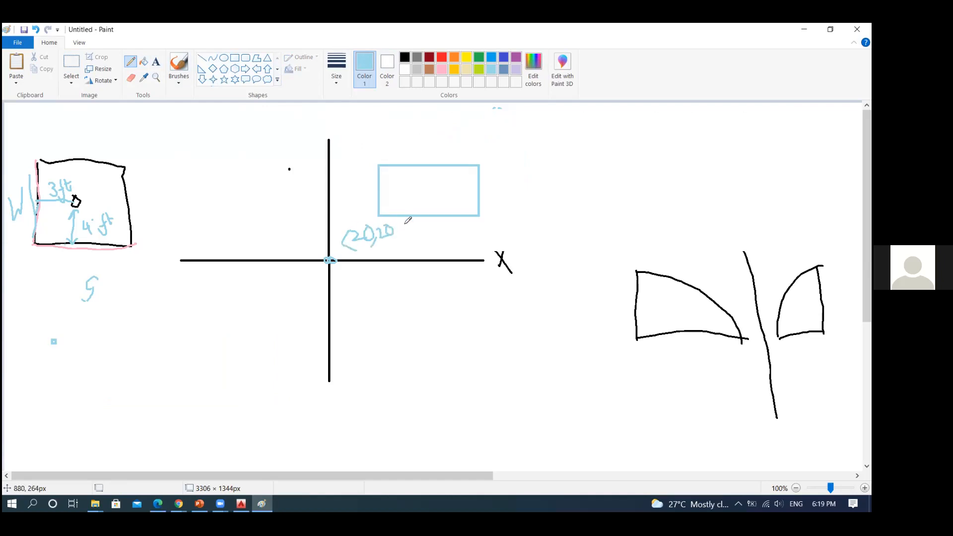
left_click_drag(392, 223, 395, 243)
left_click(434, 226)
mouse_move(439, 227)
left_mouse_down()
mouse_move(451, 237)
mouse_move(449, 222)
mouse_move(460, 245)
mouse_move(480, 244)
left_mouse_up()
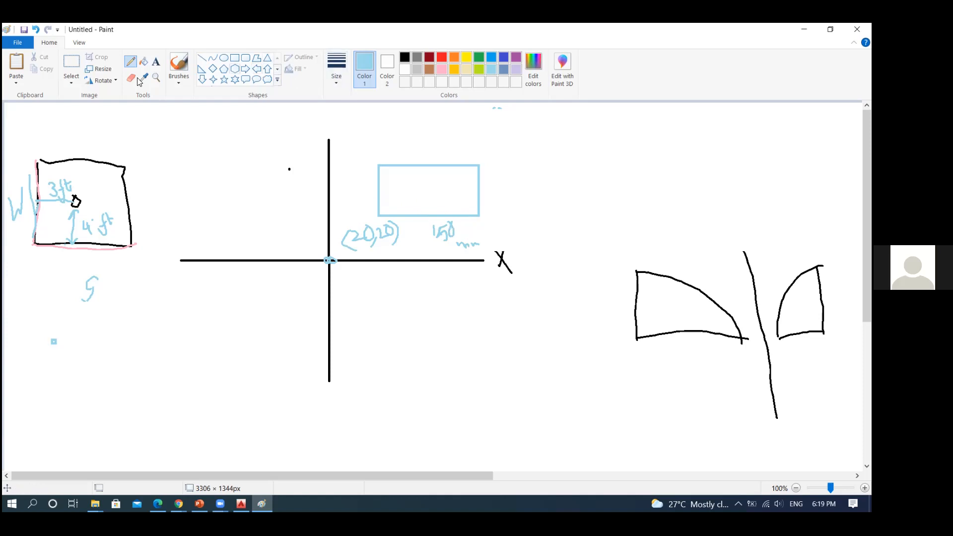
left_click(131, 79)
mouse_move(452, 237)
left_mouse_down()
mouse_move(435, 232)
mouse_move(447, 227)
mouse_move(443, 236)
left_mouse_up()
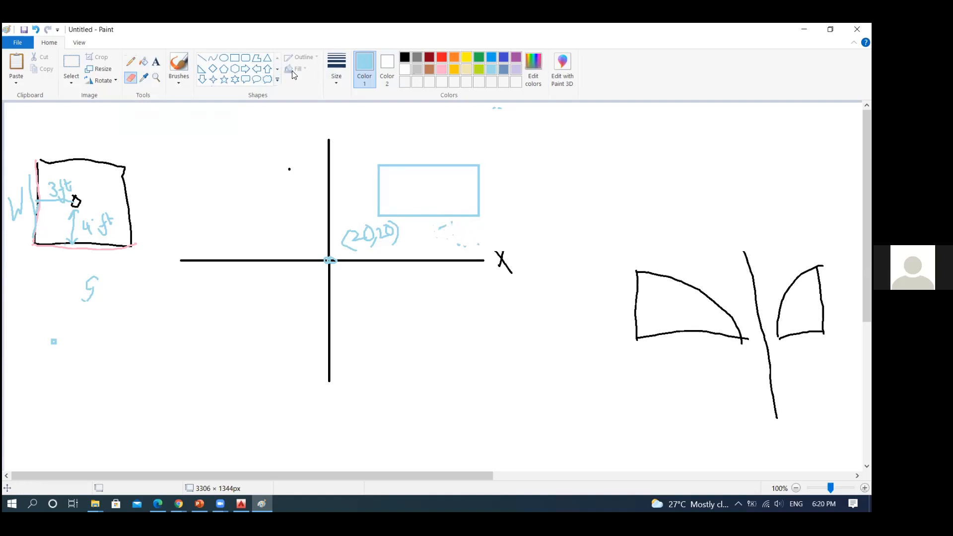
Label the sketched rectangle's width 100 below its bottom edge and its height 70 beside its left edge.
left_click(130, 62)
mouse_move(436, 226)
left_mouse_down()
mouse_move(435, 239)
mouse_move(446, 227)
mouse_move(462, 234)
mouse_move(454, 223)
left_mouse_up()
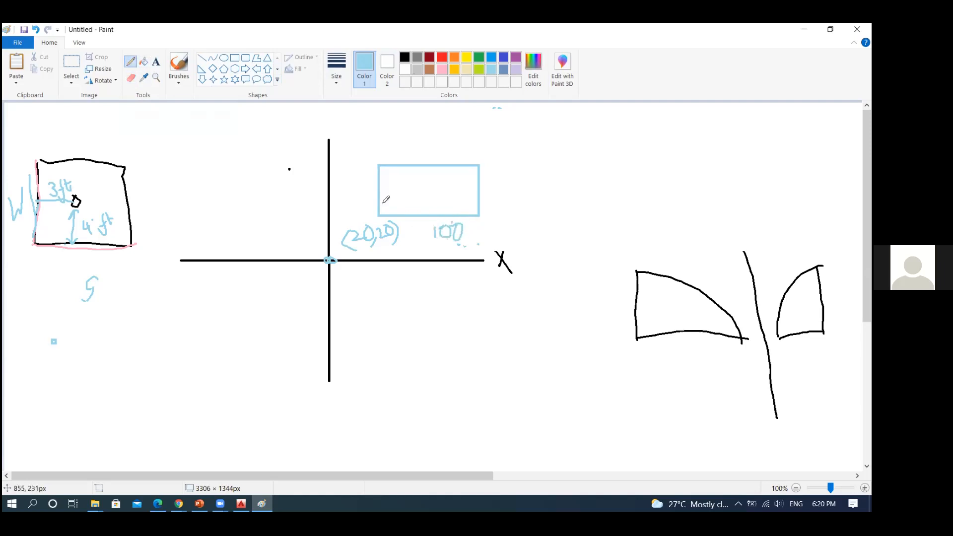
mouse_move(336, 189)
left_mouse_down()
mouse_move(351, 186)
mouse_move(342, 201)
mouse_move(358, 185)
left_mouse_up()
In blue-gray, draw a brace along the rectangle's bottom edge and letter its corners A, B, C and D counterclockwise from the lower left.
left_click(503, 71)
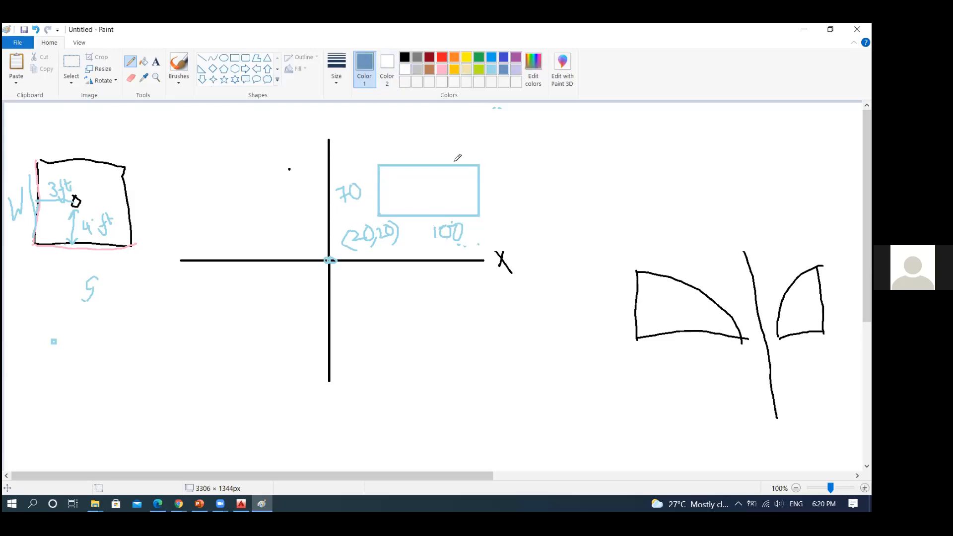
mouse_move(381, 214)
left_mouse_down()
mouse_move(467, 204)
mouse_move(475, 212)
left_mouse_up()
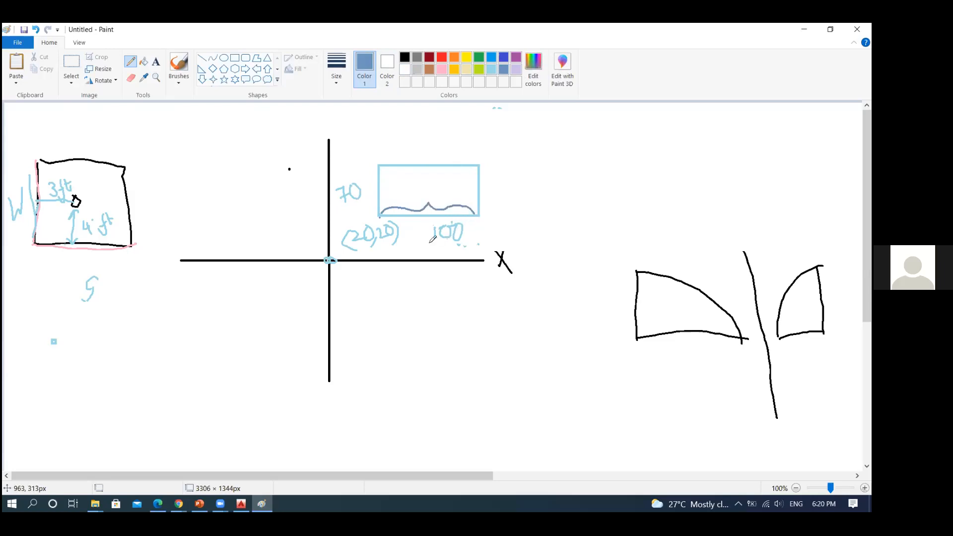
mouse_move(358, 220)
left_mouse_down()
mouse_move(360, 208)
mouse_move(367, 214)
left_mouse_up()
left_click_drag(511, 205, 512, 220)
left_click_drag(512, 151, 515, 162)
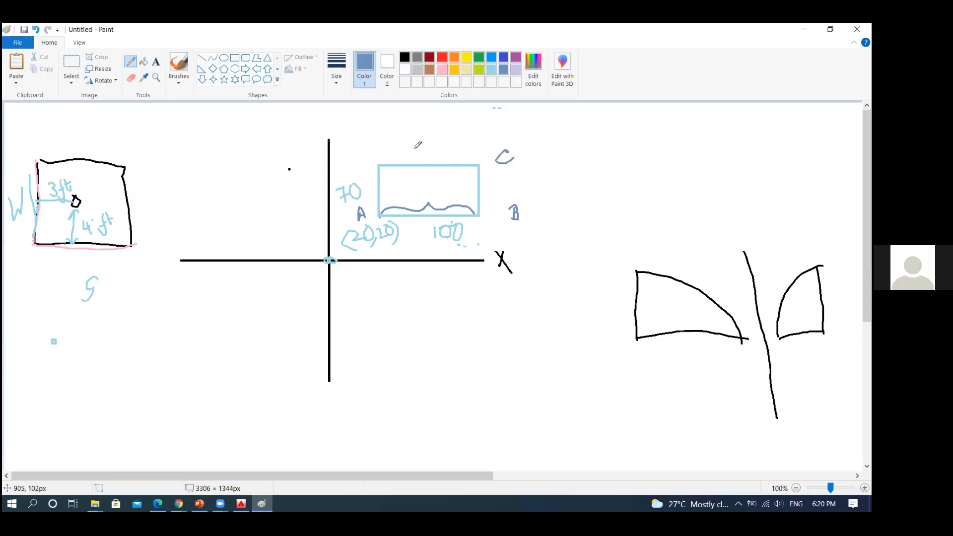
left_click_drag(357, 144, 358, 158)
Underline A's (20,20) coordinates and write (120,20) beside corner B.
left_click_drag(360, 251, 403, 236)
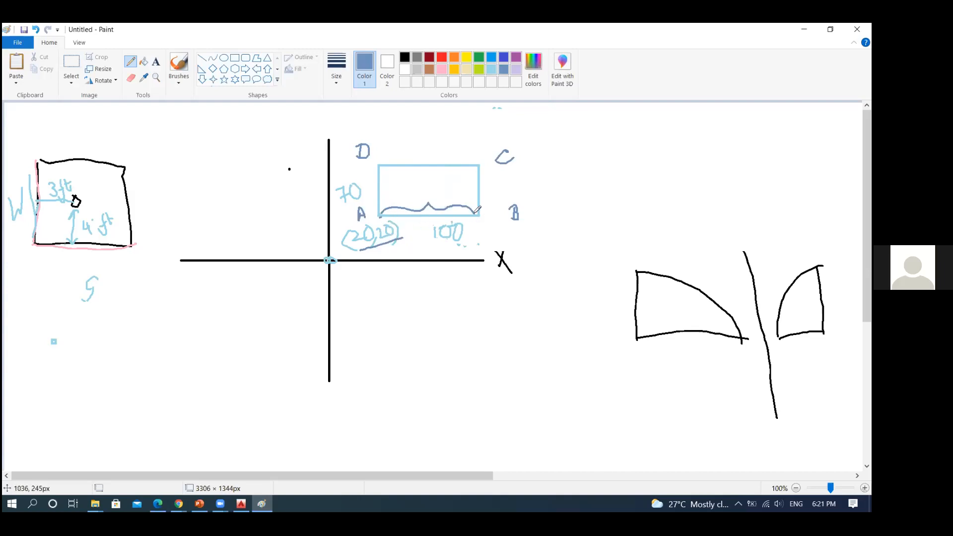
left_click_drag(535, 201, 543, 232)
mouse_move(589, 208)
left_mouse_down()
mouse_move(589, 226)
mouse_move(607, 194)
mouse_move(598, 213)
mouse_move(612, 209)
left_mouse_up()
mouse_move(623, 192)
left_mouse_down()
mouse_move(634, 211)
mouse_move(614, 226)
left_mouse_up()
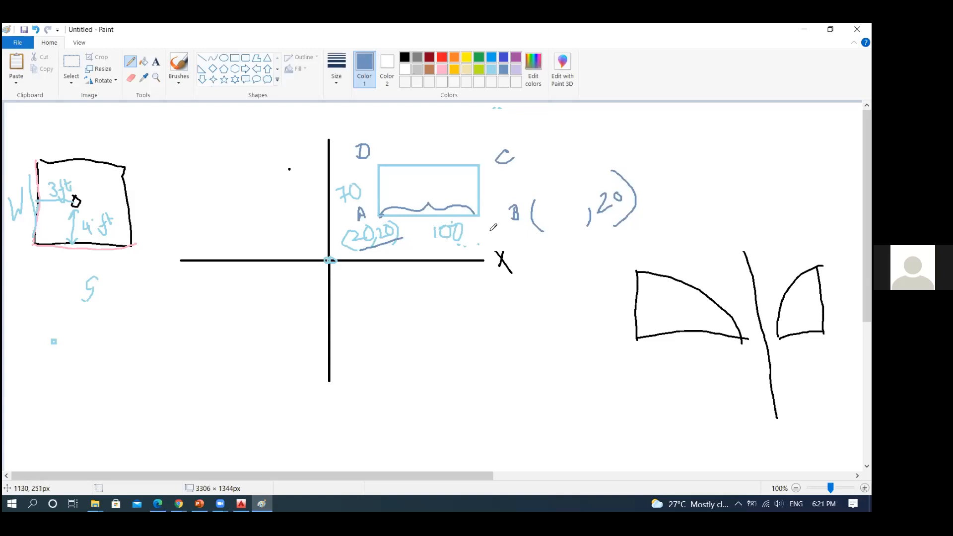
left_click_drag(350, 253, 381, 247)
left_click_drag(540, 211, 569, 204)
Write (120,90) beside corner C, underlining B's Y value and marking the rectangle's right edge.
left_click_drag(528, 131, 533, 180)
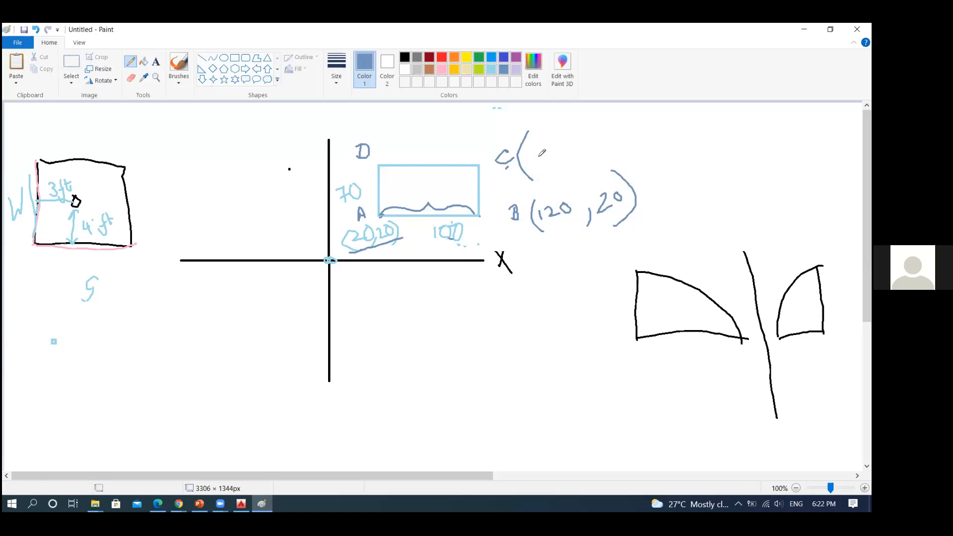
mouse_move(532, 141)
left_mouse_down()
mouse_move(531, 160)
mouse_move(551, 140)
mouse_move(562, 156)
left_mouse_up()
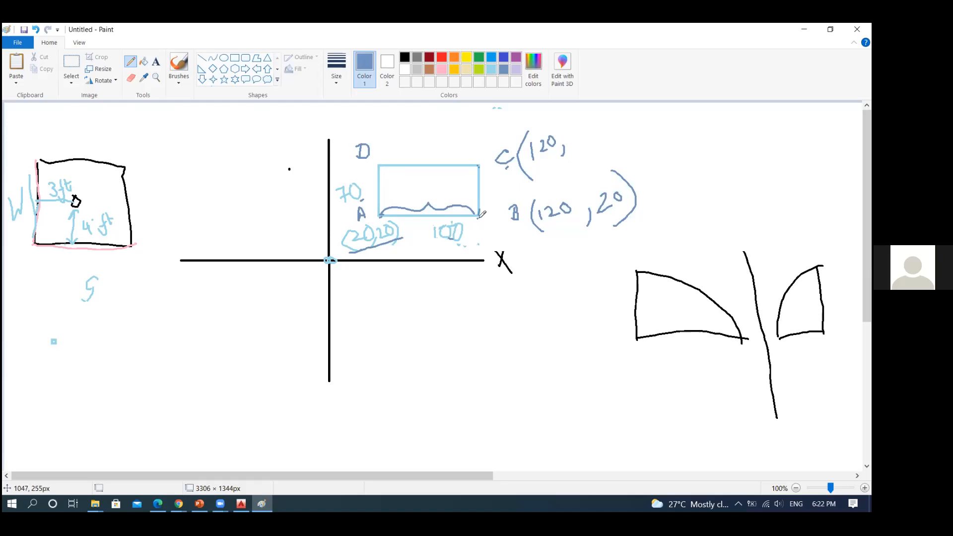
left_click_drag(607, 216, 620, 211)
left_click_drag(485, 191, 490, 201)
mouse_move(570, 133)
left_mouse_down()
mouse_move(590, 123)
mouse_move(587, 150)
left_mouse_up()
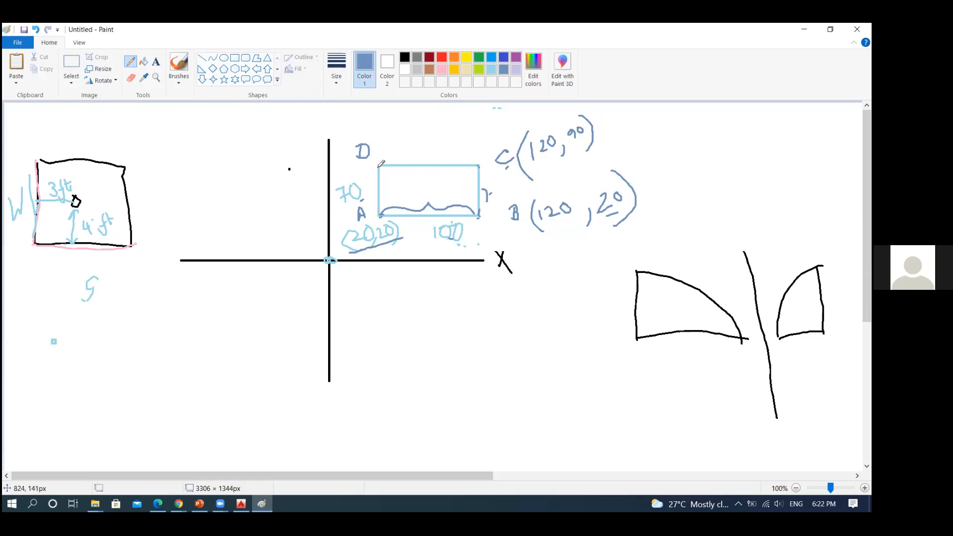
Write 100 above the rectangle's top edge and add arrowheads to both X-axis ends, labelling the negative end -x.
mouse_move(428, 154)
left_mouse_down()
mouse_move(429, 164)
mouse_move(454, 159)
left_mouse_up()
mouse_move(479, 248)
left_mouse_down()
mouse_move(492, 259)
mouse_move(464, 287)
mouse_move(463, 276)
left_mouse_up()
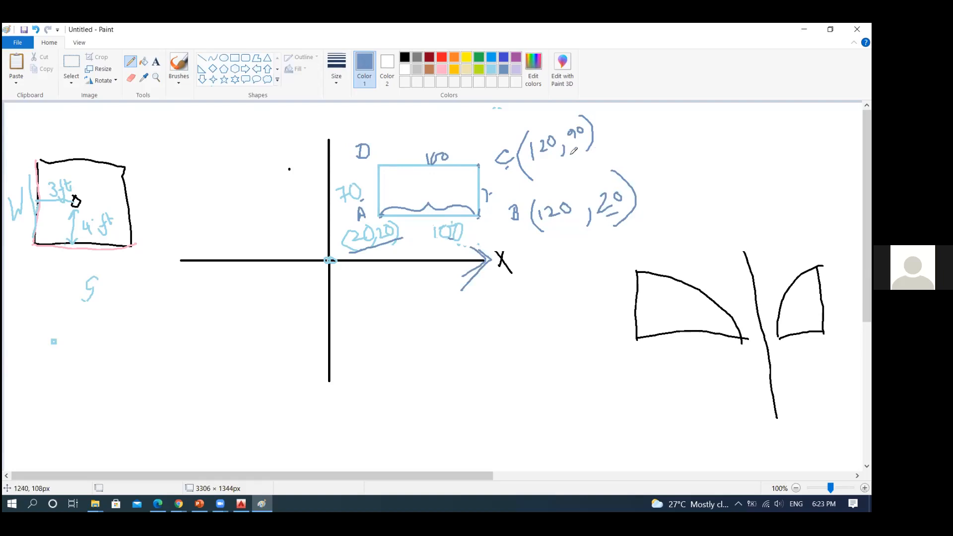
left_click_drag(545, 166, 564, 158)
left_click_drag(180, 255, 182, 273)
mouse_move(179, 287)
left_mouse_down()
mouse_move(208, 279)
mouse_move(263, 293)
left_mouse_up()
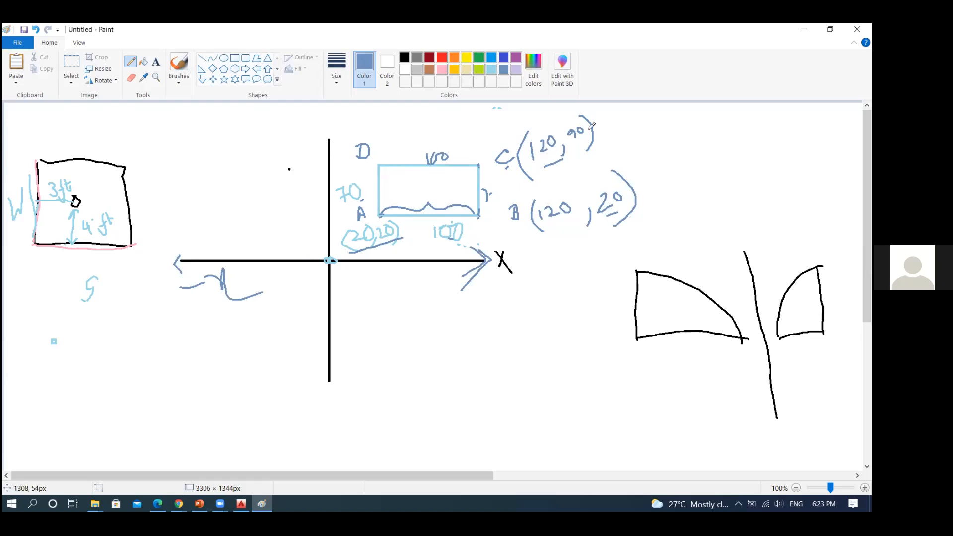
Write (20,90) beside corner D and add an arrowhead at the upper end of the Y axis.
left_click(369, 130)
left_click_drag(369, 130, 389, 168)
left_click_drag(406, 118, 410, 143)
left_click_drag(426, 116, 421, 119)
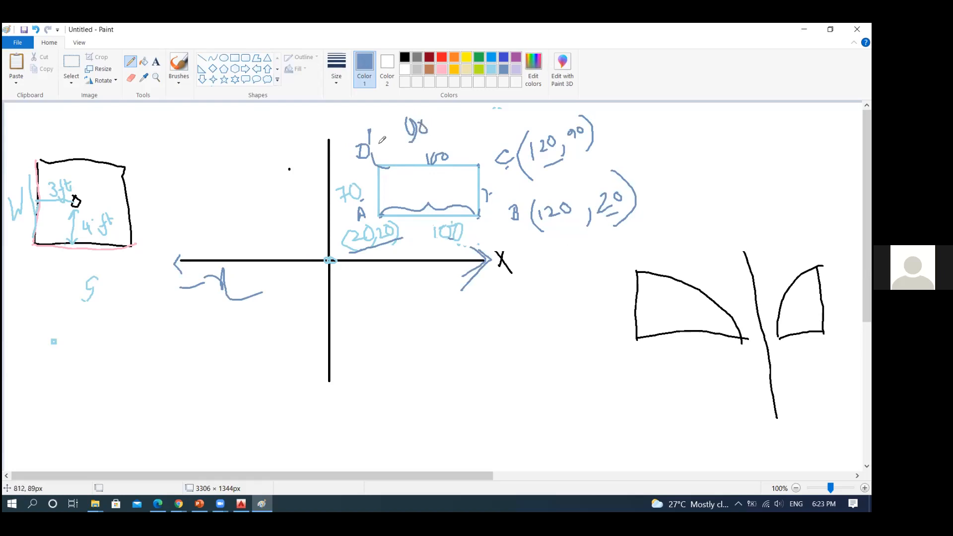
mouse_move(379, 140)
left_mouse_down()
mouse_move(387, 151)
mouse_move(400, 137)
mouse_move(392, 129)
mouse_move(396, 159)
left_mouse_up()
left_click_drag(426, 117, 432, 170)
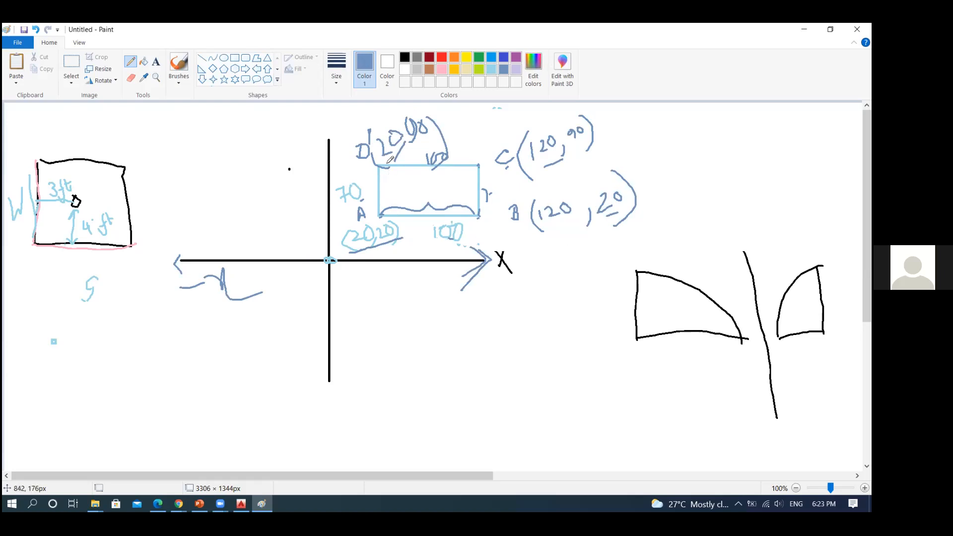
left_click_drag(328, 142, 334, 137)
mouse_move(417, 113)
left_mouse_down()
mouse_move(435, 125)
mouse_move(422, 151)
left_mouse_up()
Switch to AutoCAD and start a line at point 20,20 inside the sheet border.
left_click(241, 504)
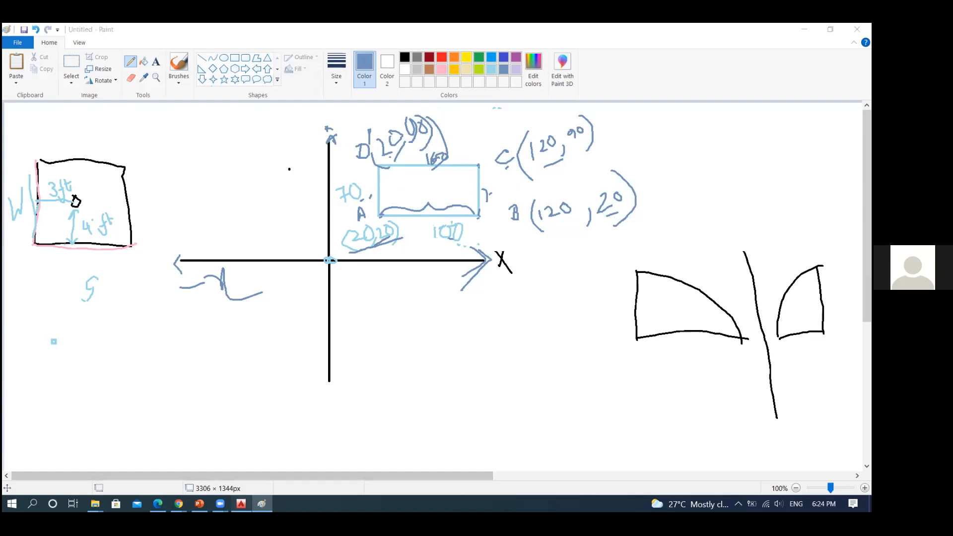
scroll(298, 323, "up", 3)
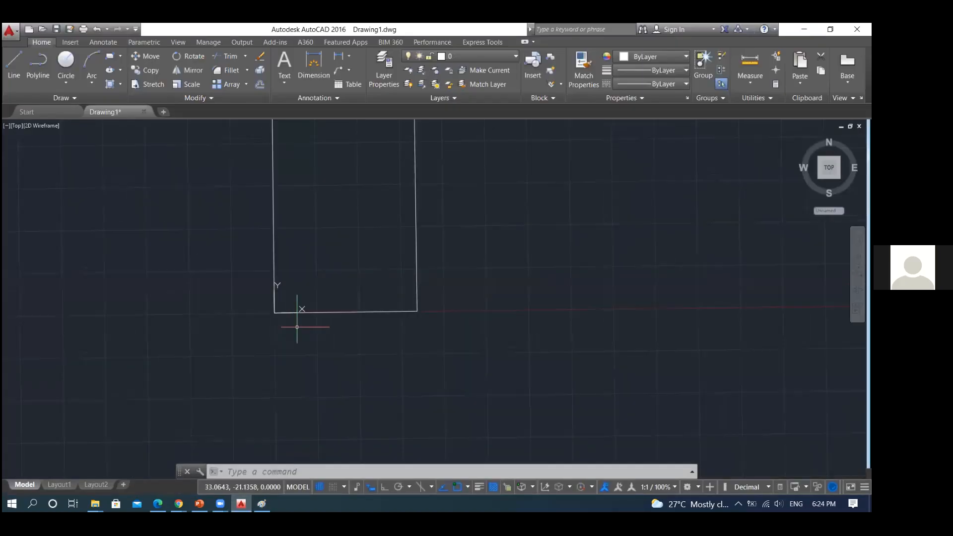
scroll(351, 276, "down", 4)
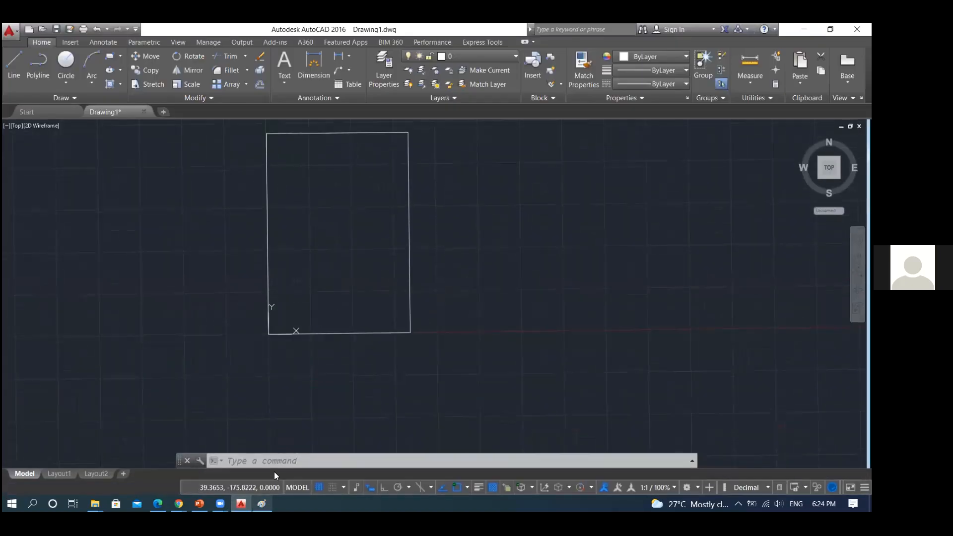
scroll(348, 311, "down", 2)
scroll(364, 288, "up", 2)
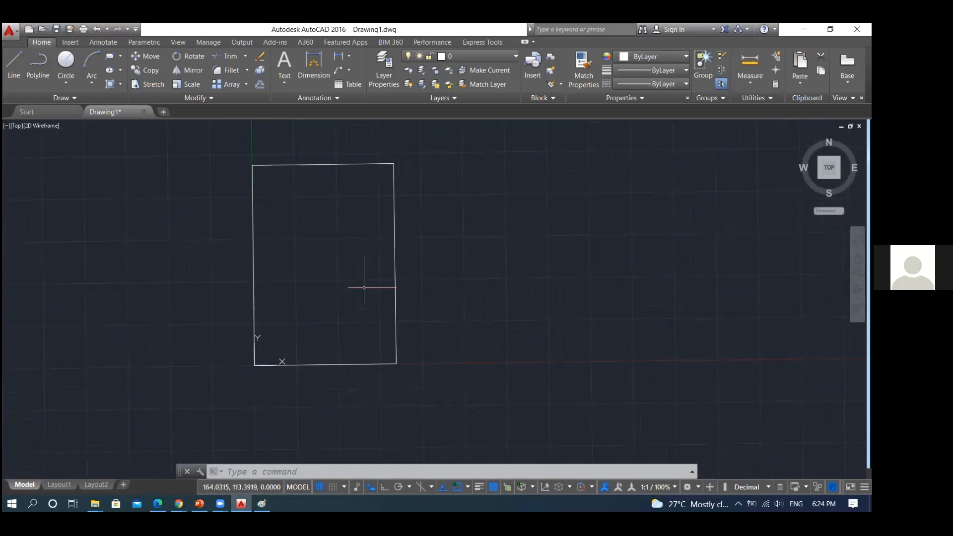
type("l")
key("Return")
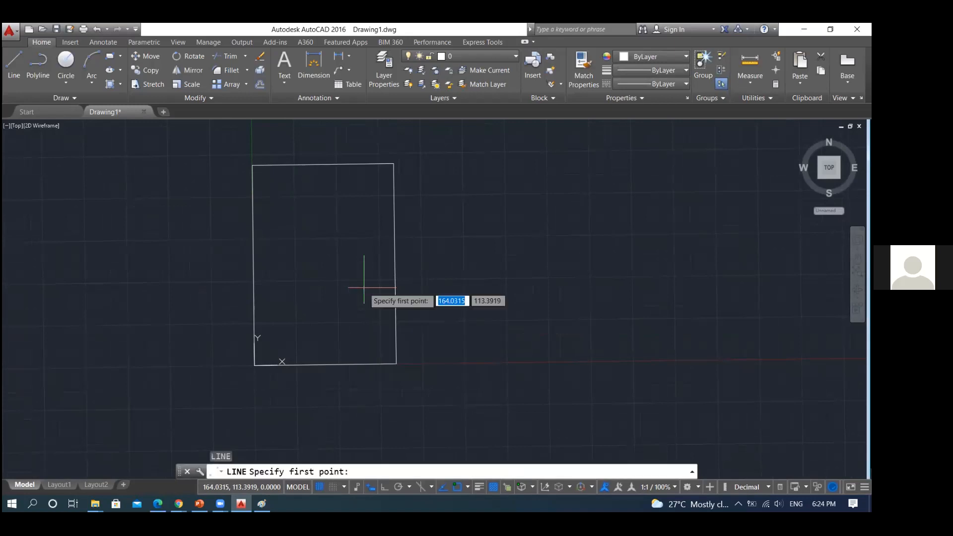
type("20")
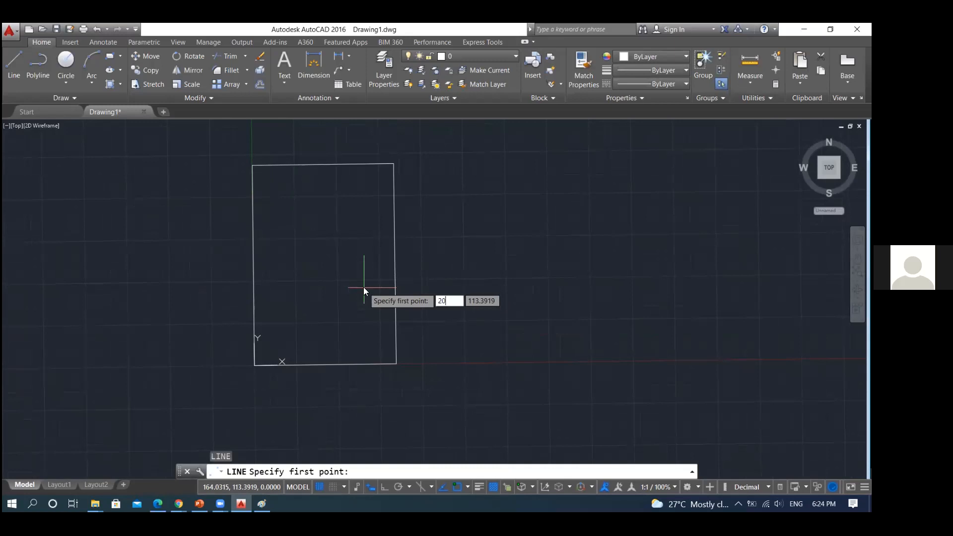
key("Tab")
type("20")
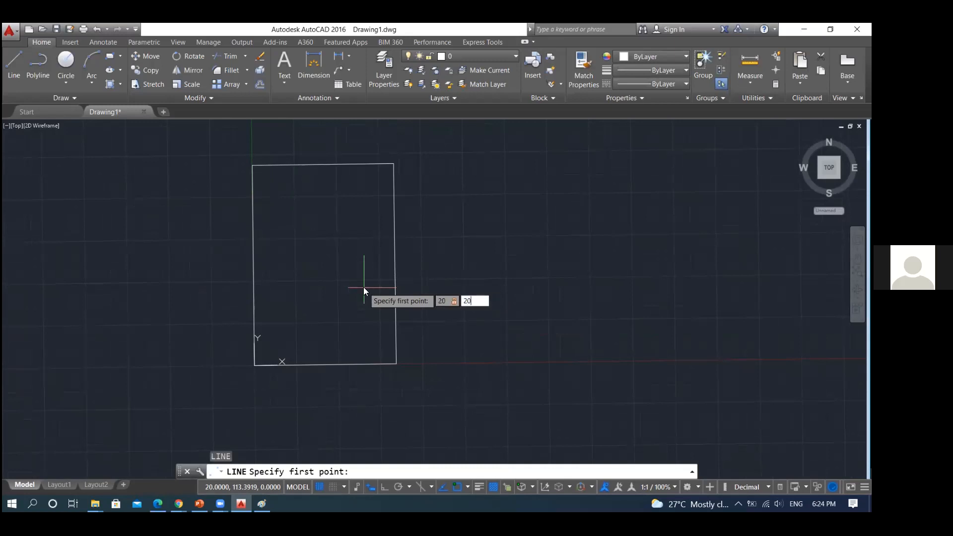
key("Return")
Check corner B's coordinates in the Paint sketch and try 120,20 as the line's next point in AutoCAD.
scroll(351, 329, "down", 2)
scroll(330, 336, "up", 5)
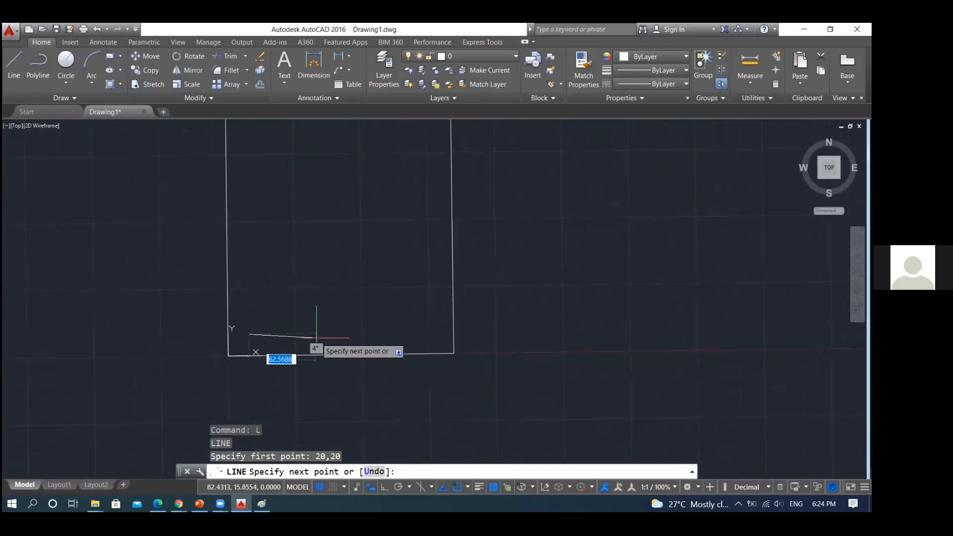
scroll(320, 328, "up", 2)
scroll(318, 332, "down", 4)
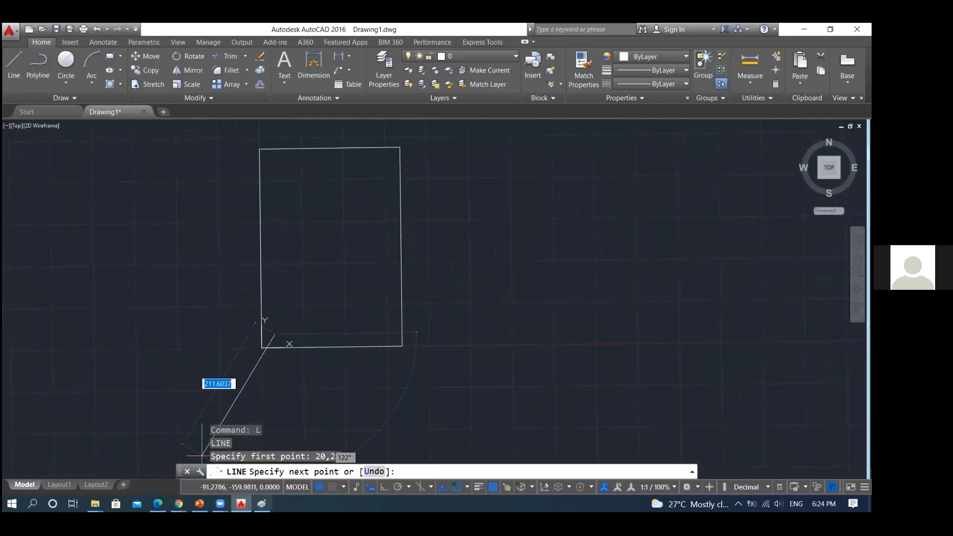
key("alt+Tab")
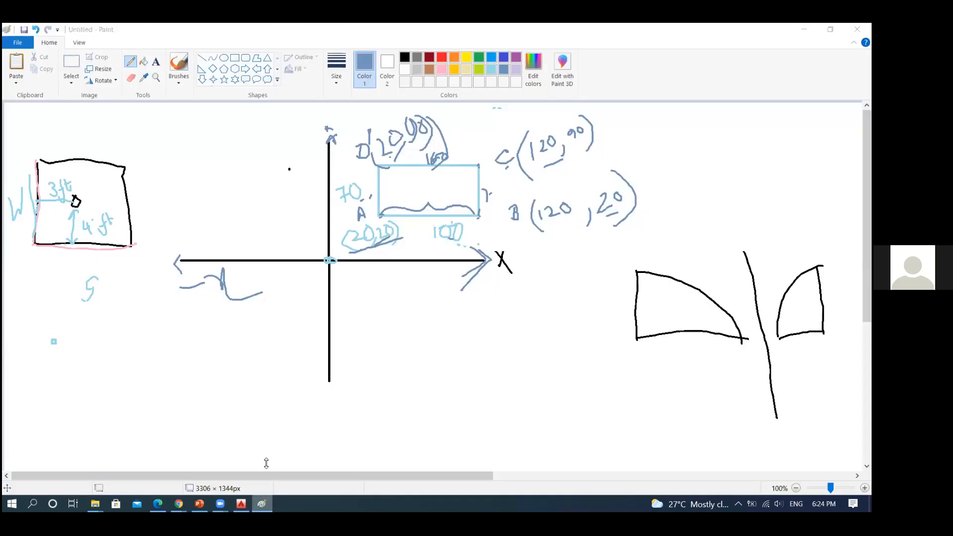
key("alt+Tab")
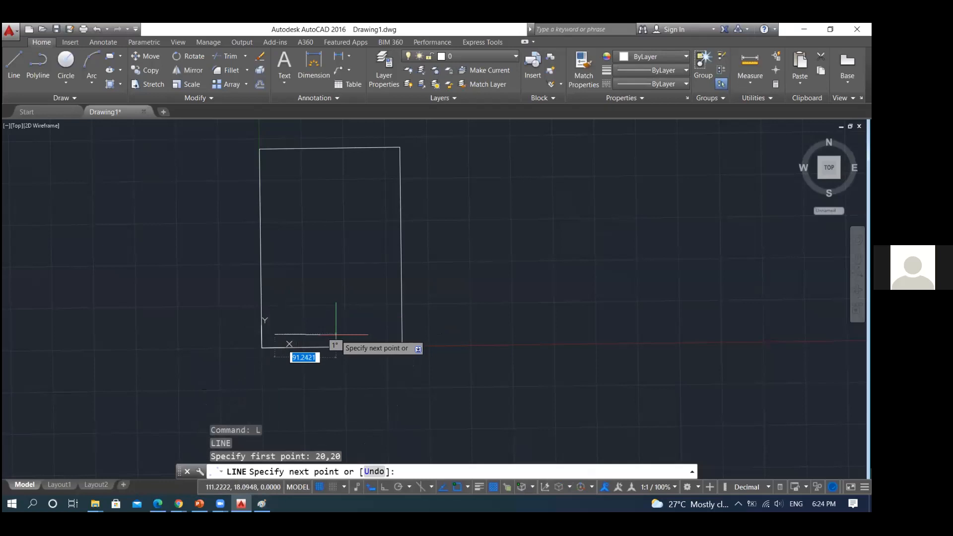
type("120")
key("Tab")
type("20")
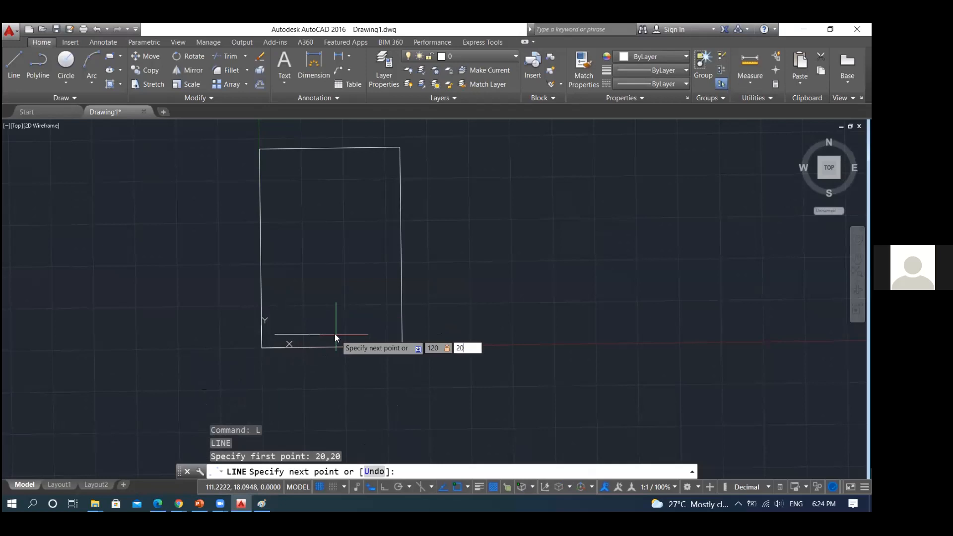
key("Return")
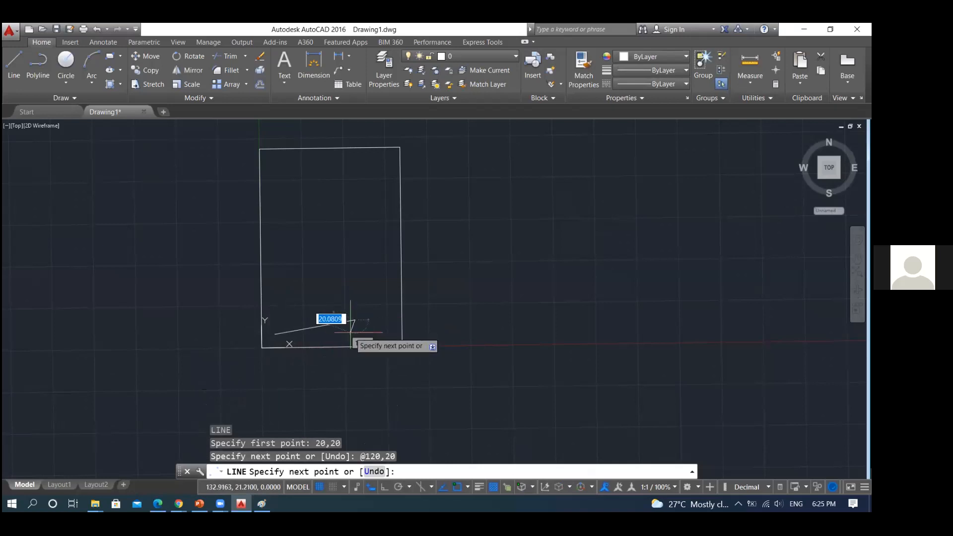
key("ctrl+z")
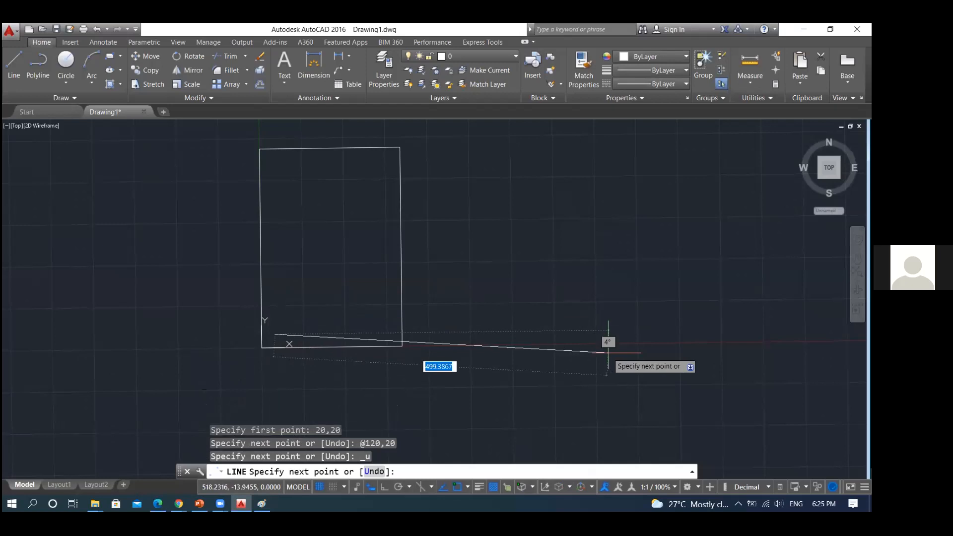
Turn on the annotation monitor, retry 120,20 as the line's next point and undo that segment.
left_click(708, 486)
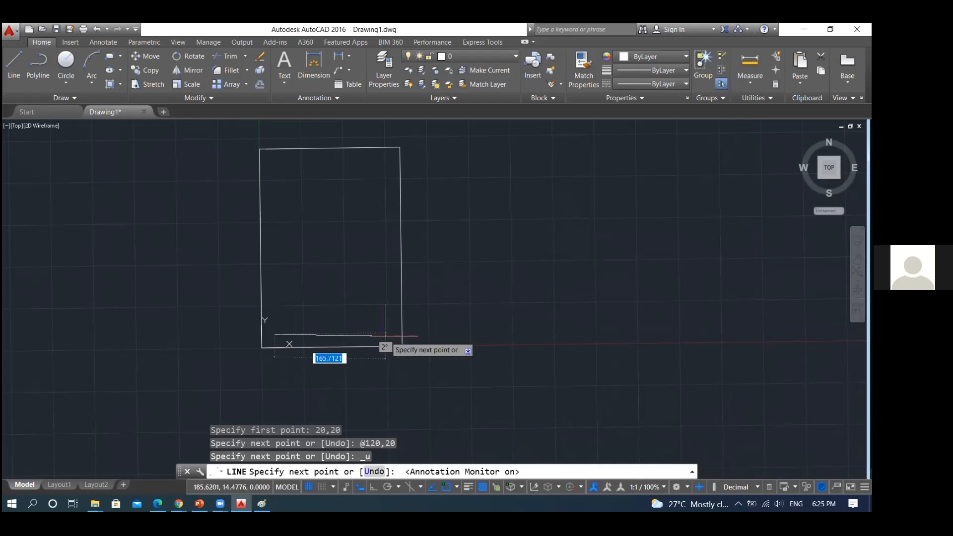
type("120")
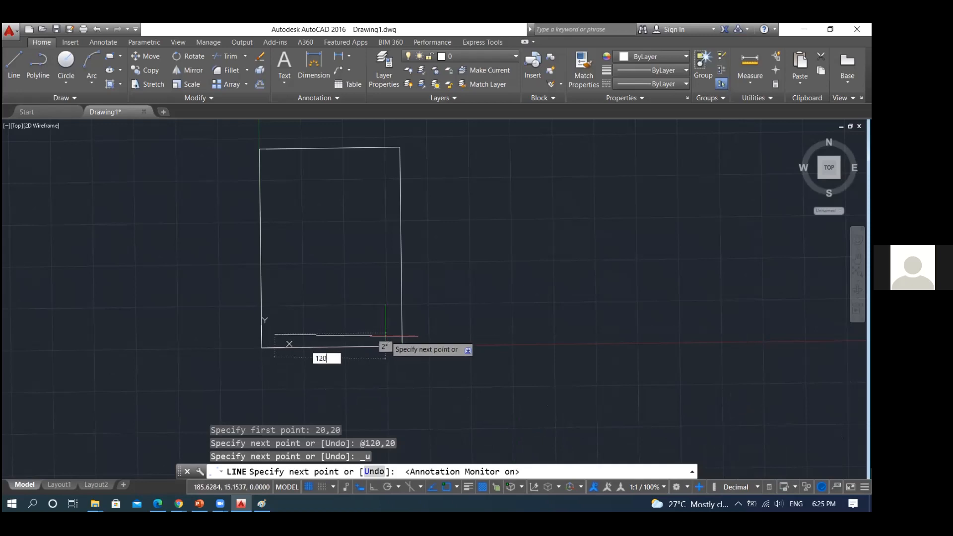
key("Tab")
type("20")
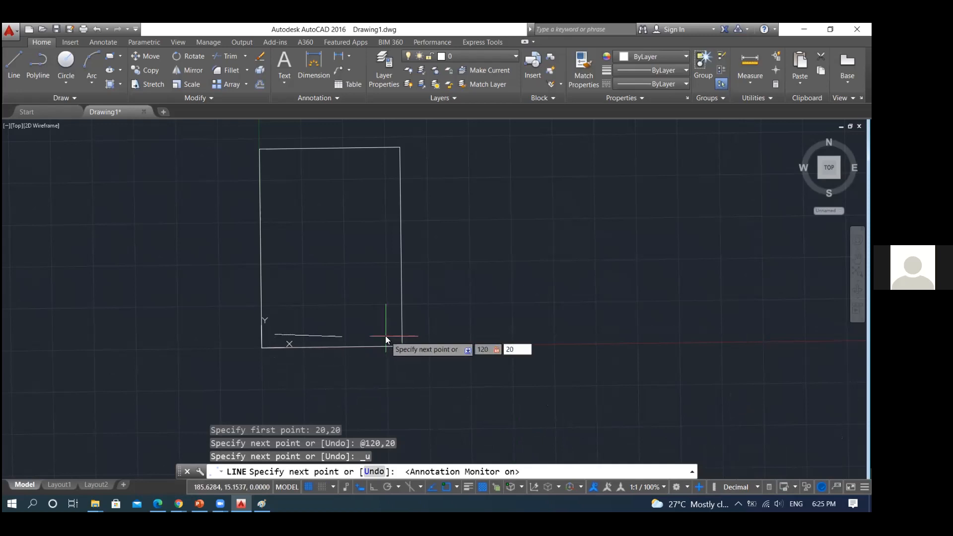
key("Return")
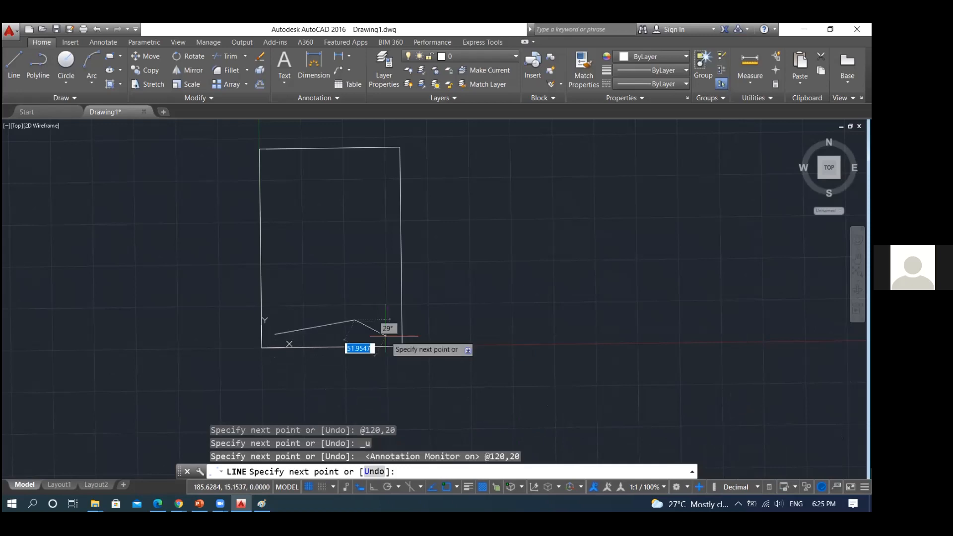
type("u")
key("Return")
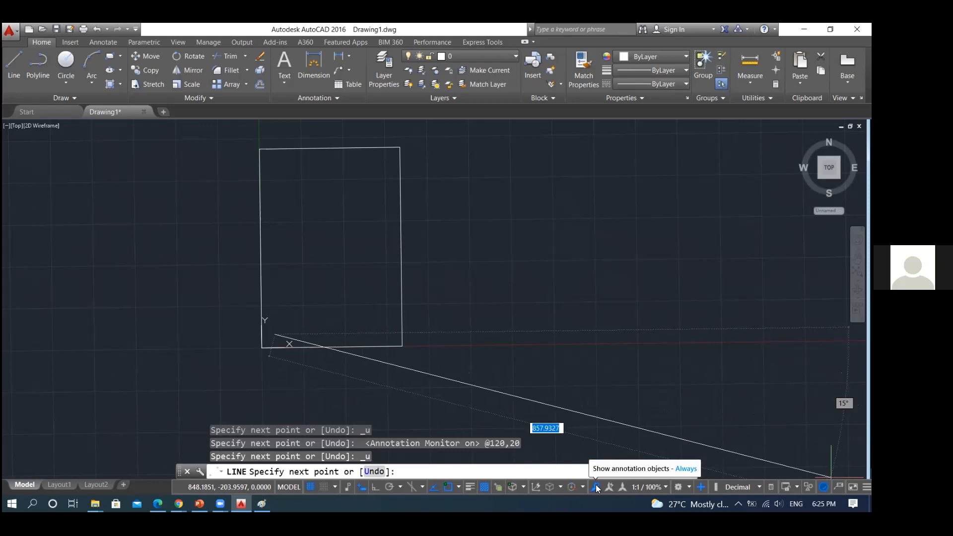
Cancel the unfinished line and look through the workspace and annotation scale options.
left_click(686, 487)
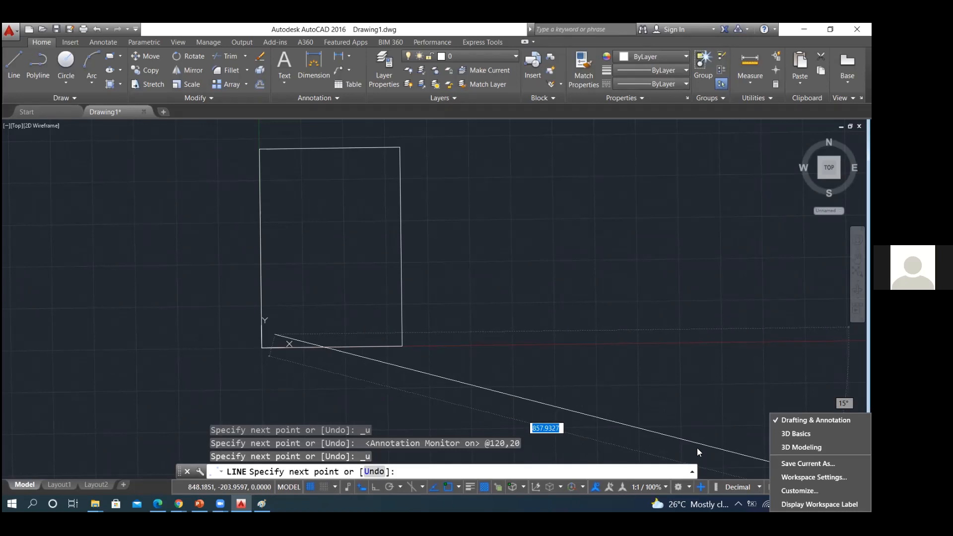
left_click(692, 430)
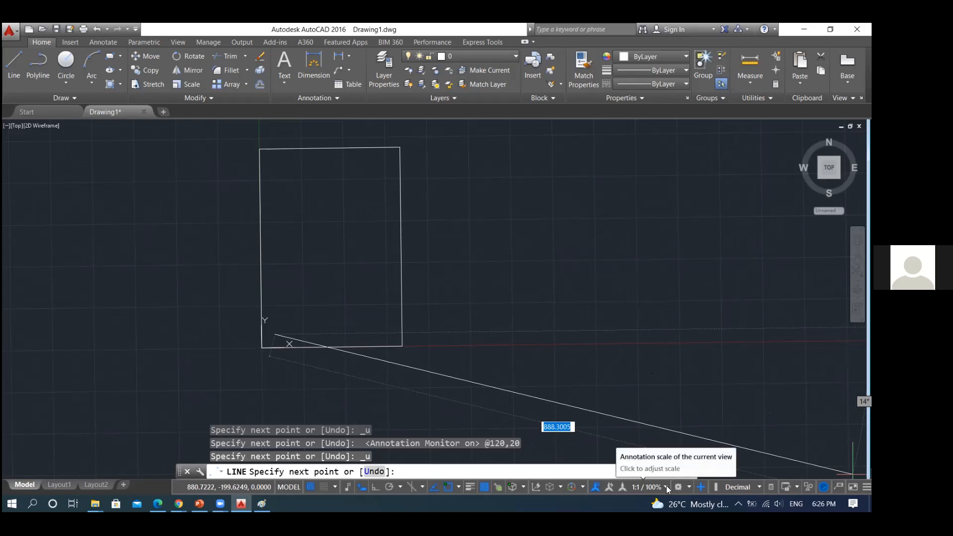
key("Escape")
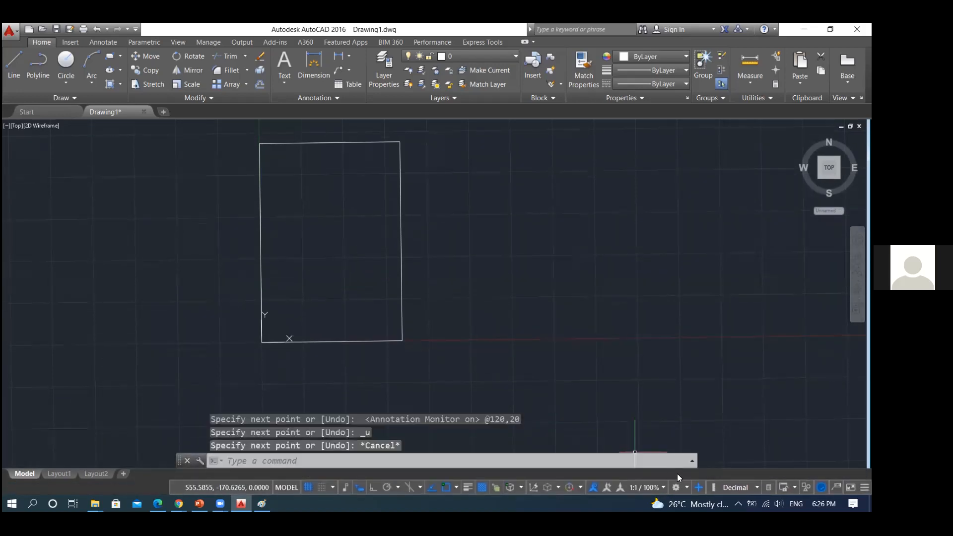
left_click(687, 484)
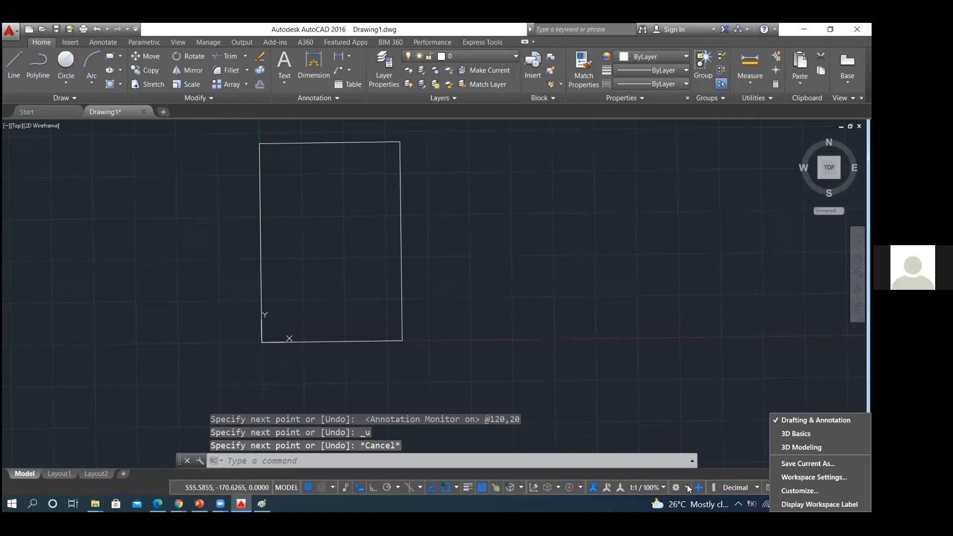
left_click(674, 486)
left_click(664, 488)
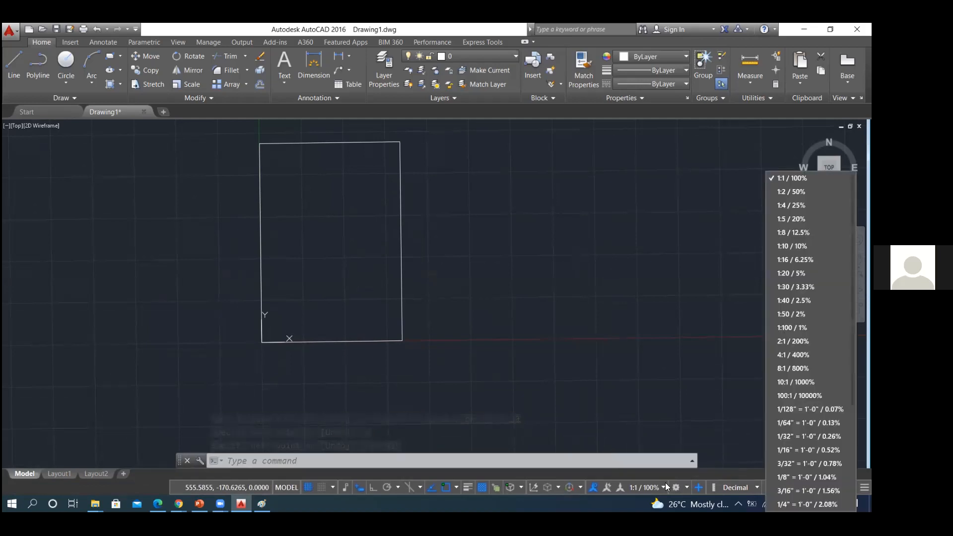
left_click(666, 485)
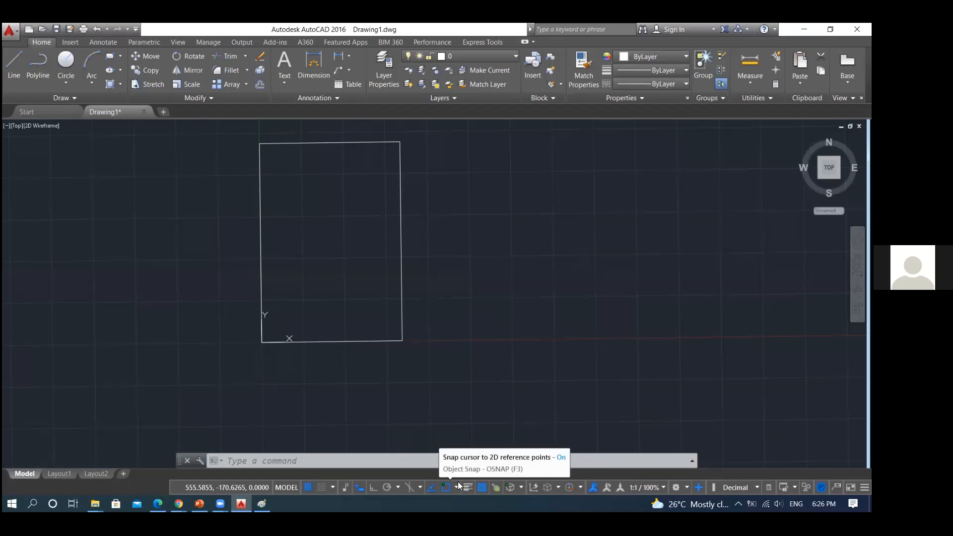
Turn off dynamic input and test the cursor inside the sheet border, leaving nothing selected.
left_click(359, 486)
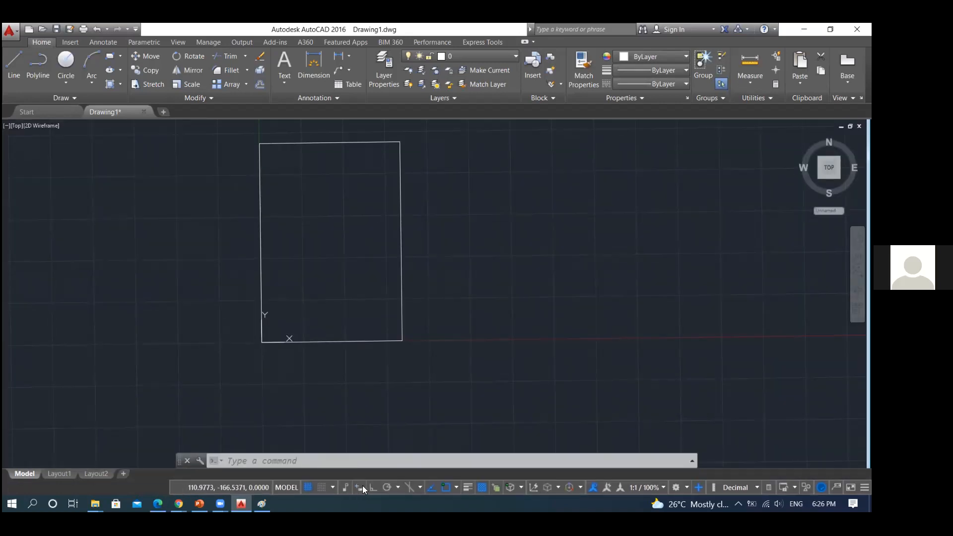
left_click(359, 487)
left_click(309, 316)
key("Escape")
left_click(371, 317)
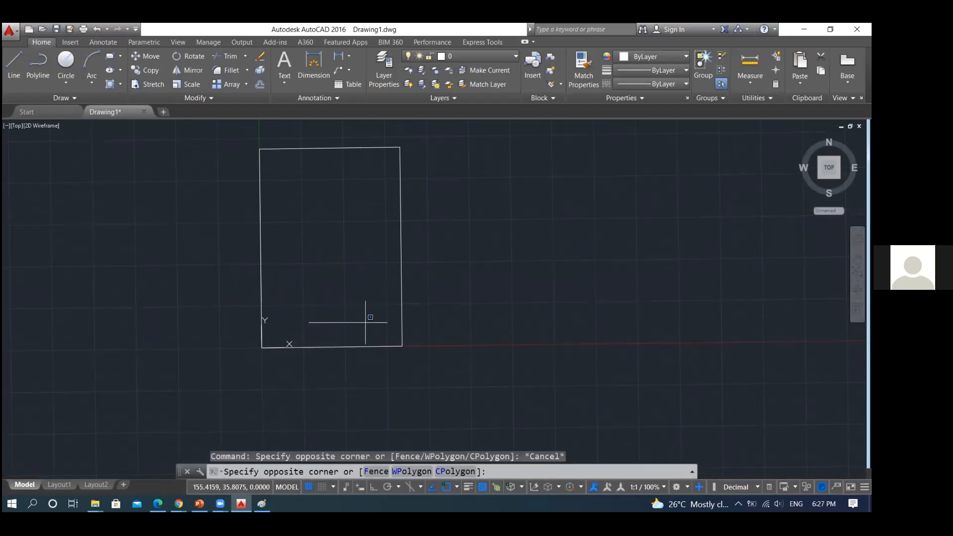
key("Escape")
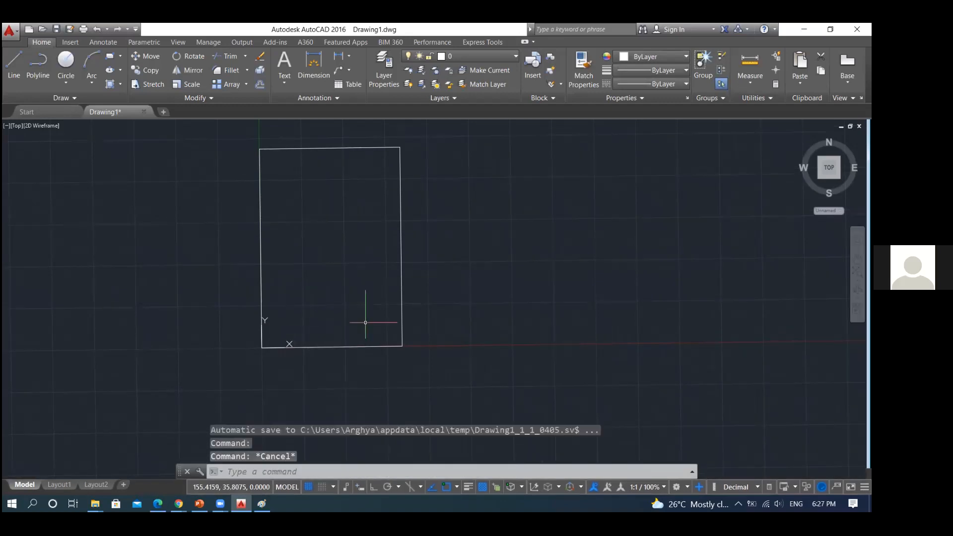
Start a new line at point 20,20 inside the sheet border.
type("l")
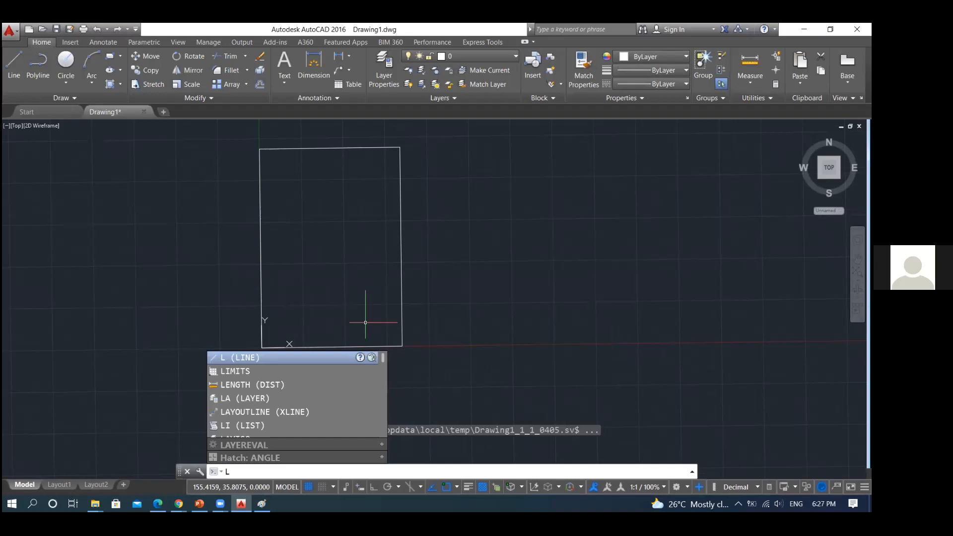
key("Return")
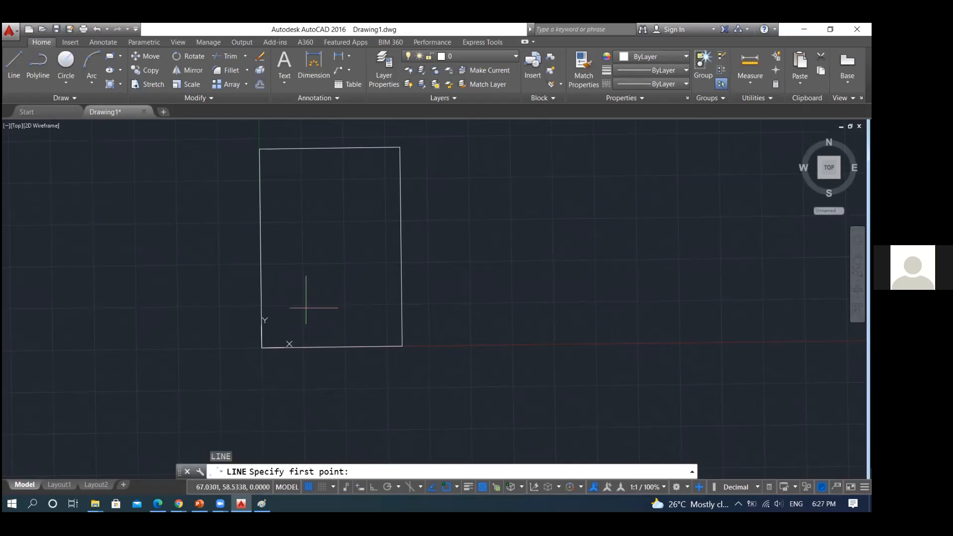
type("20,20")
key("Return")
scroll(313, 325, "down", 1)
scroll(316, 323, "up", 1)
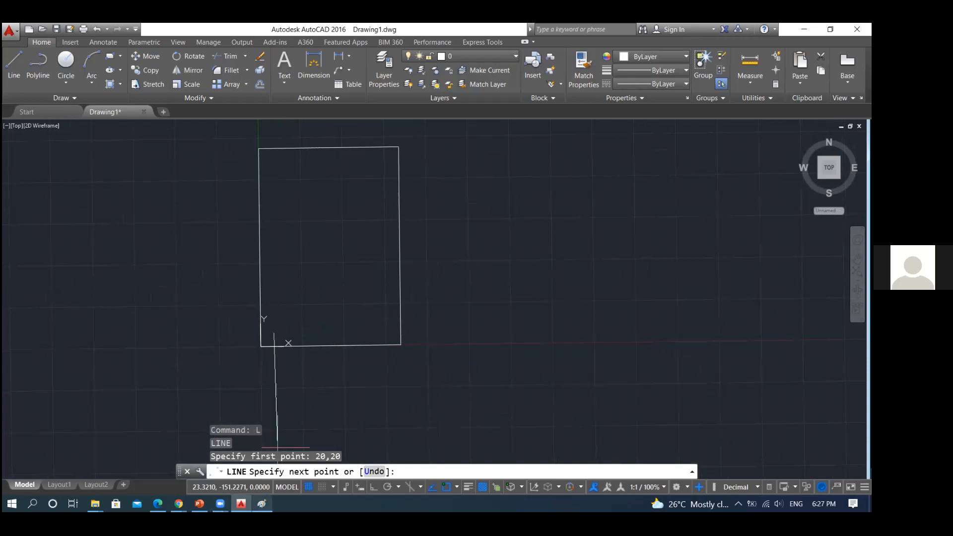
Check corner B in the Paint sketch and draw the rectangle's bottom edge to 120,20 in AutoCAD.
key("alt+Tab")
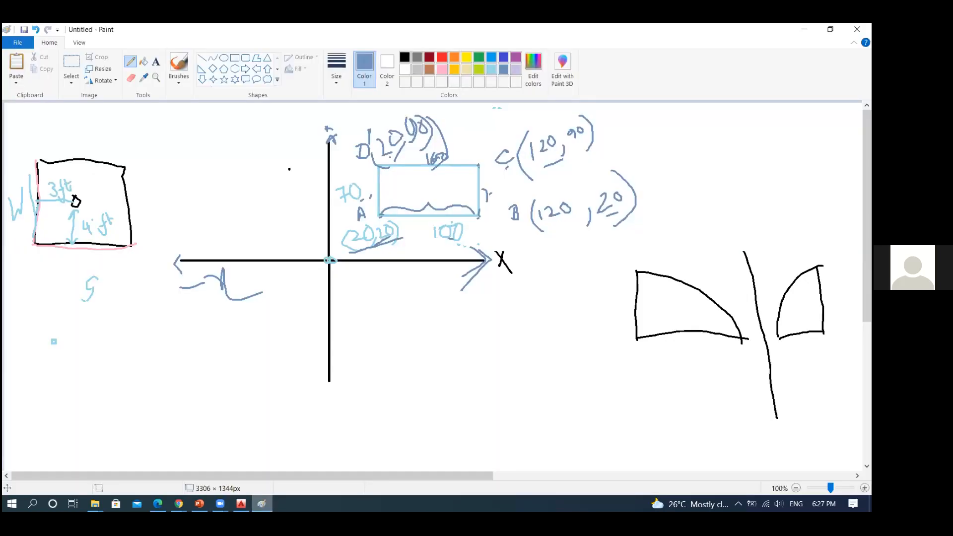
key("alt+Tab")
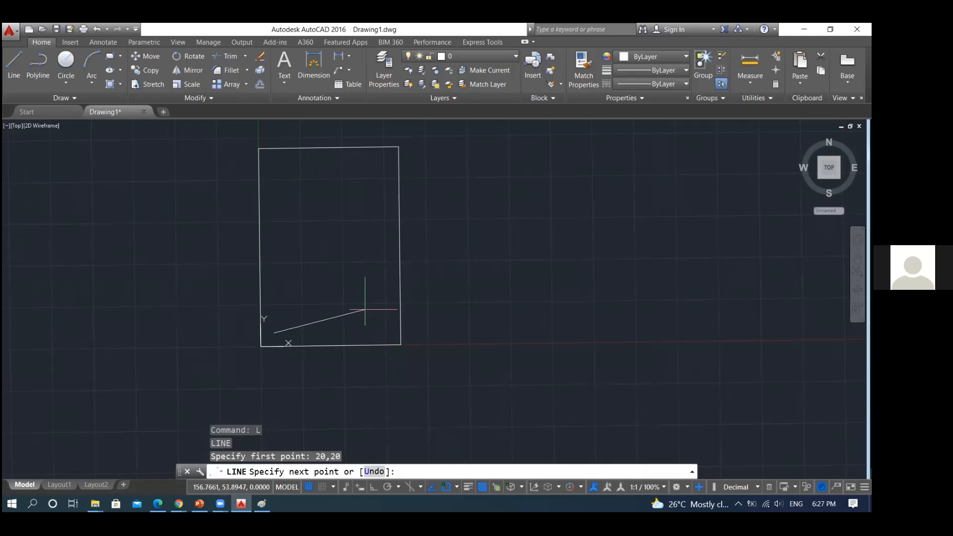
type("120,20")
key("Return")
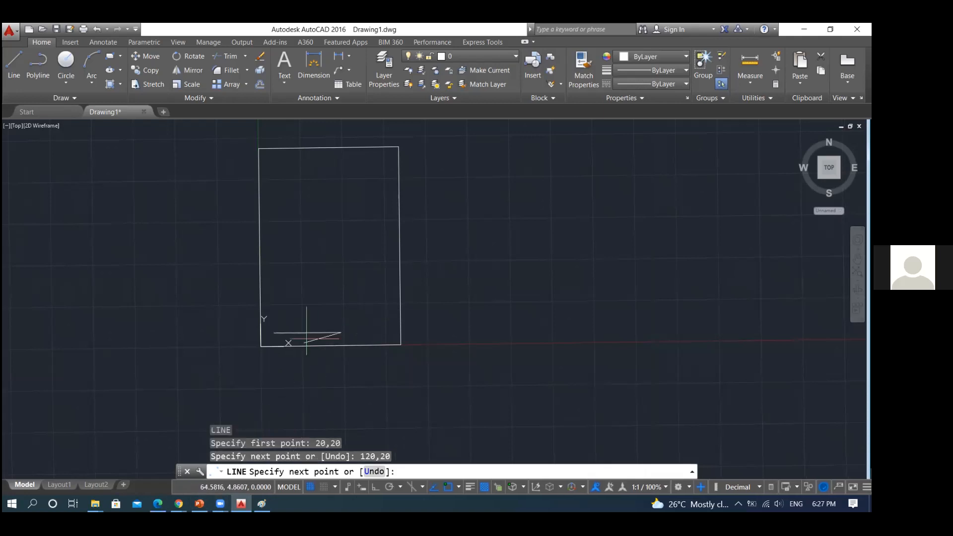
scroll(346, 330, "up", 4)
scroll(342, 327, "down", 4)
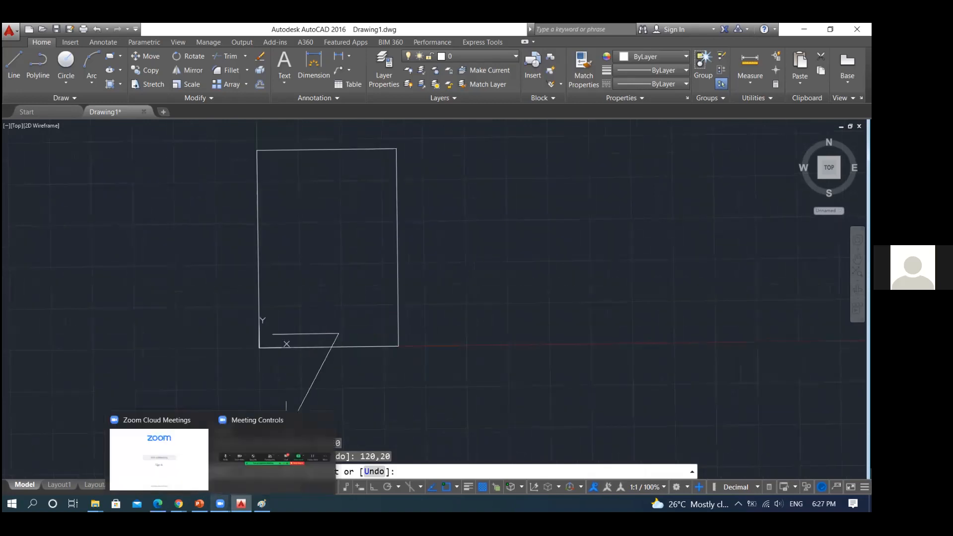
Check corner C in the Paint sketch and continue the AutoCAD line up to 120,90.
left_click(262, 461)
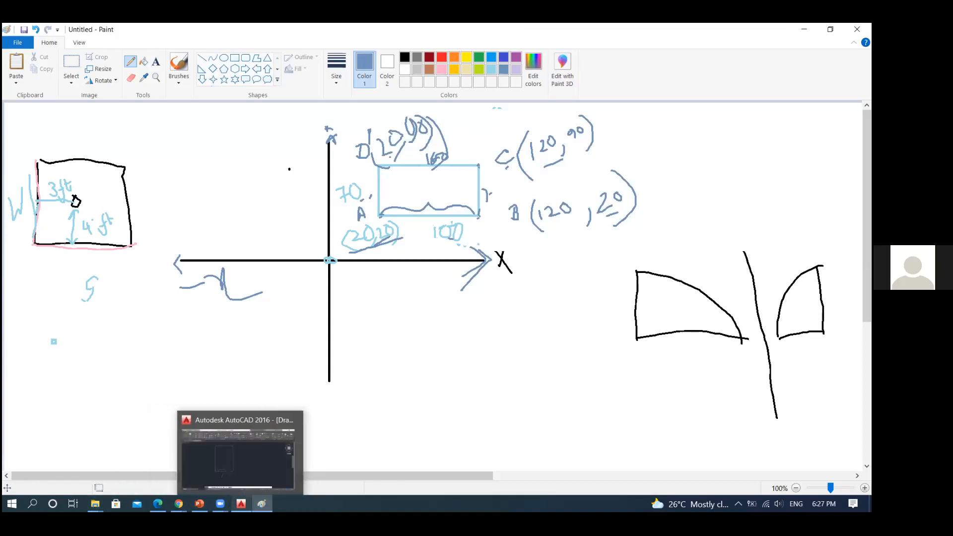
mouse_move(220, 504)
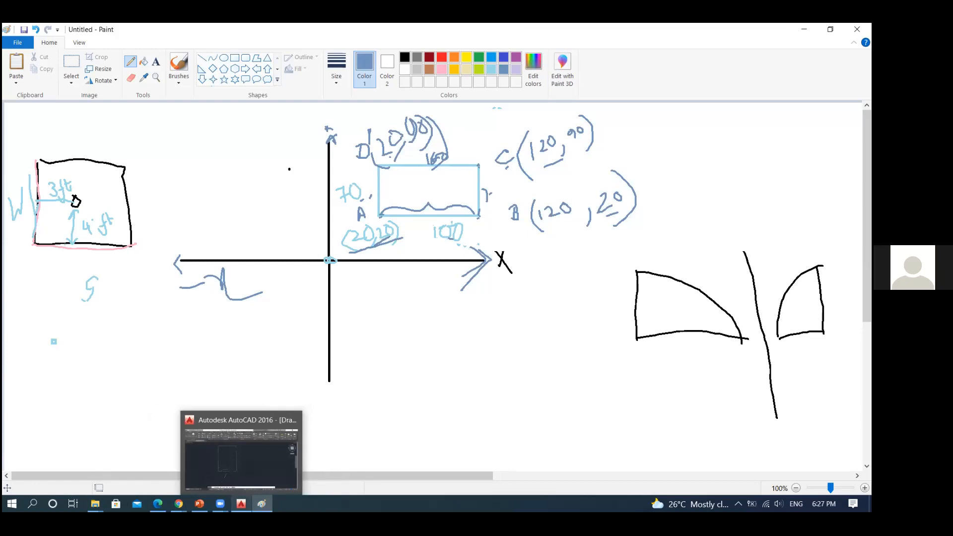
left_click(241, 450)
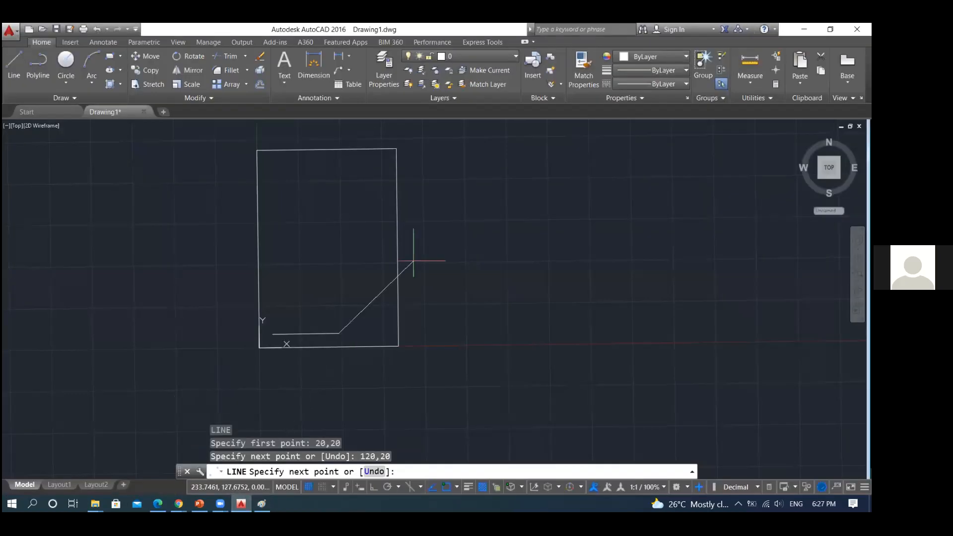
type("120")
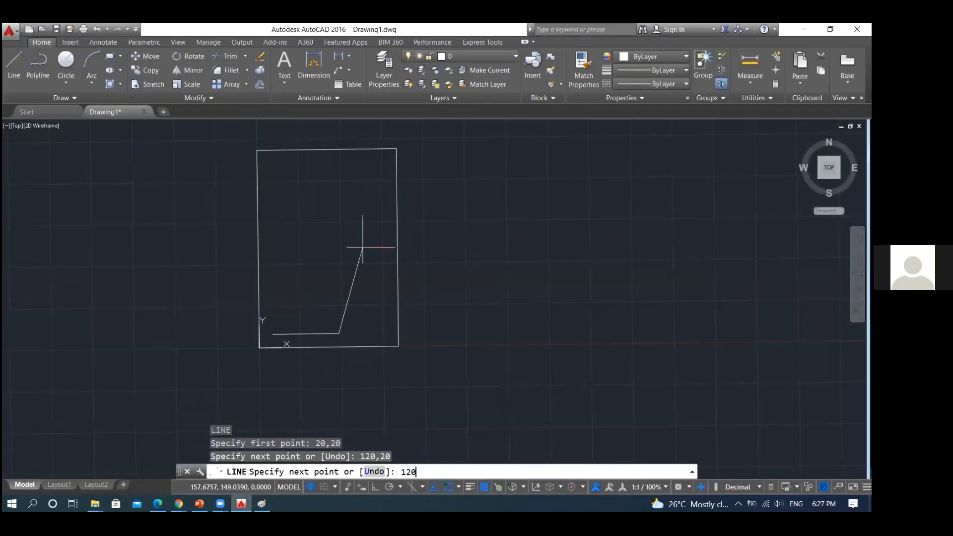
type(",90")
key("Return")
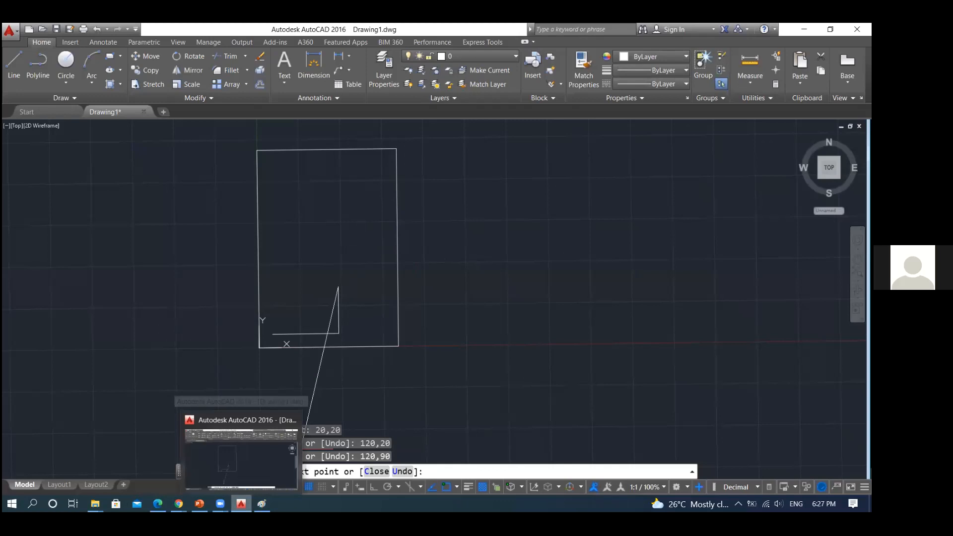
Check corner D in the Paint sketch and draw the rectangle's top edge to 20,90 in AutoCAD.
left_click(262, 504)
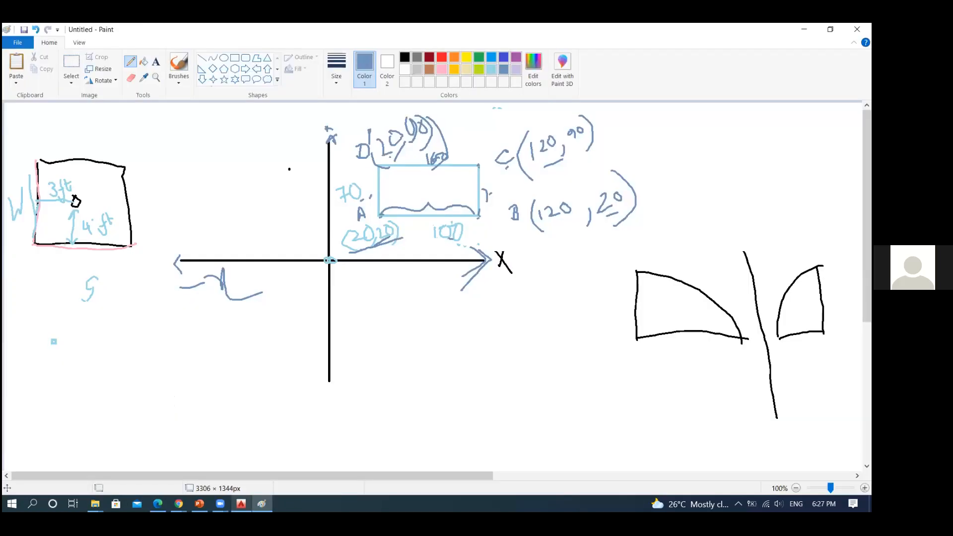
key("alt+Tab")
key("alt+Tab")
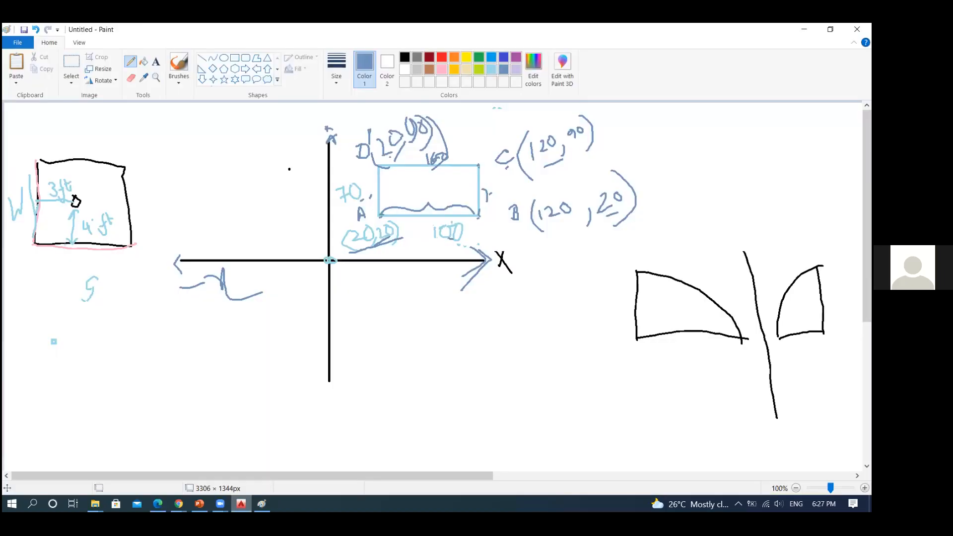
key("alt+Tab")
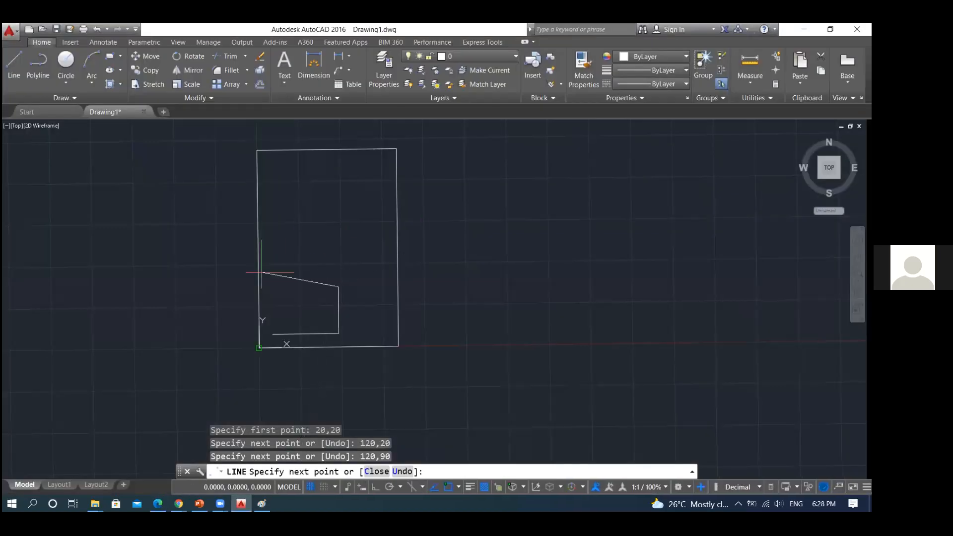
type("20,")
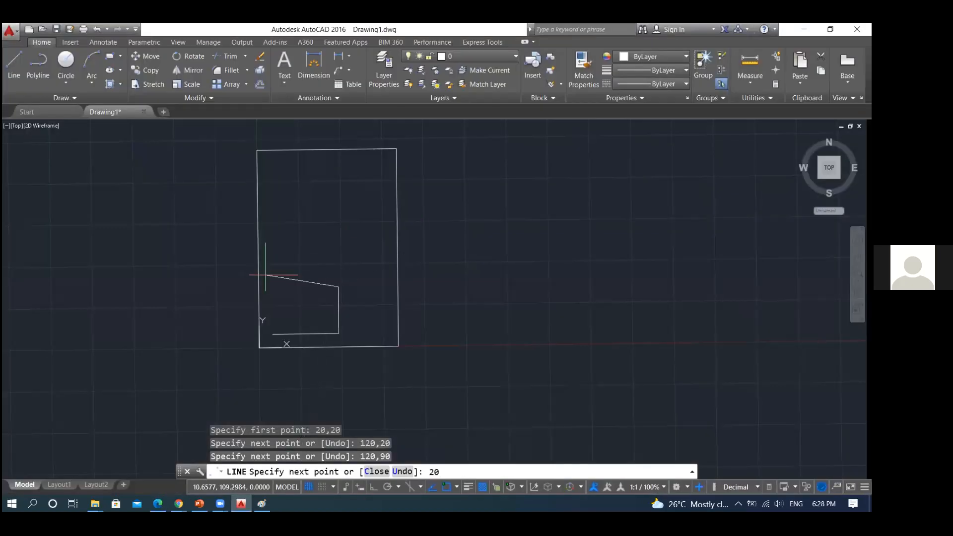
type("90")
key("Return")
scroll(273, 293, "up", 4)
scroll(273, 293, "down", 4)
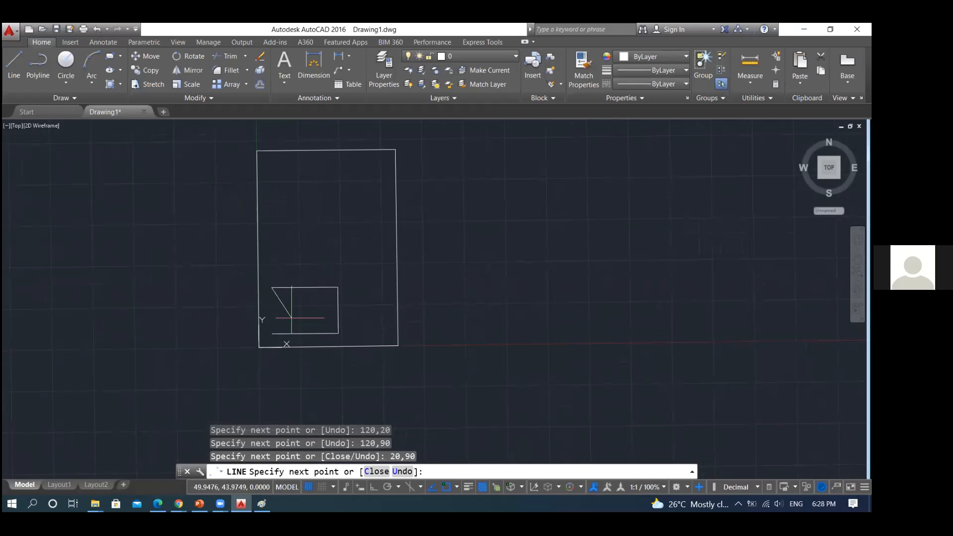
Try finishing the rectangle with 20,20 as the last point and undo that segment.
type("20,20")
key("Return")
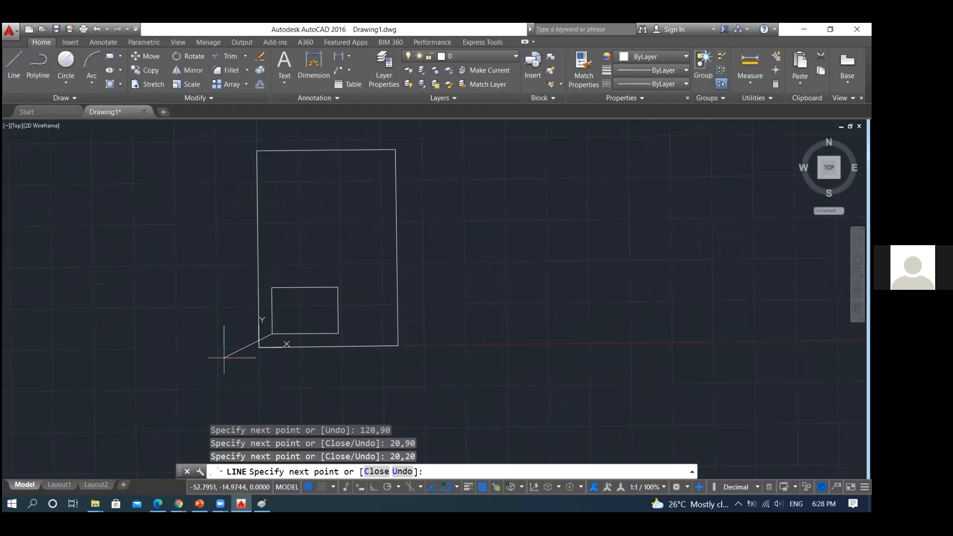
key("ctrl+z")
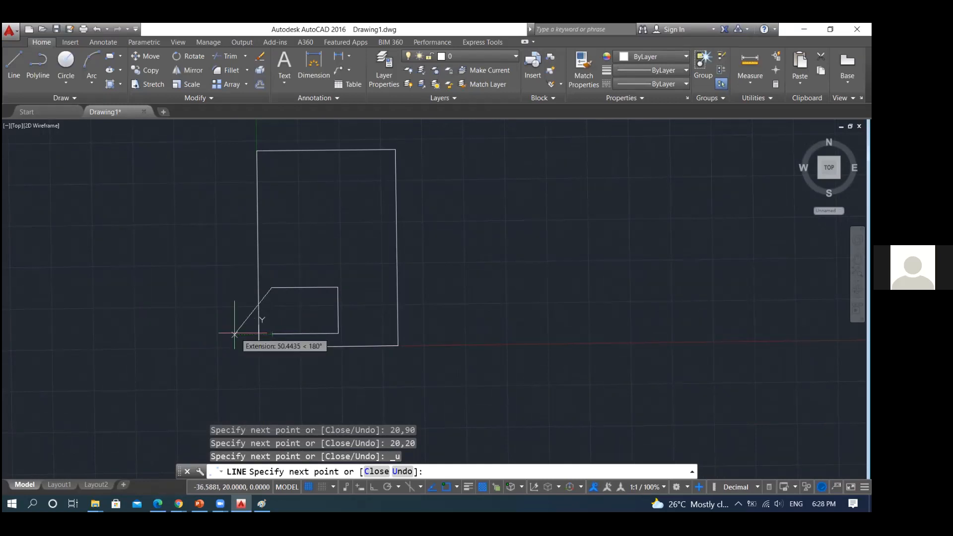
Close the rectangle back to its starting point with the Line command's Close option.
type("c")
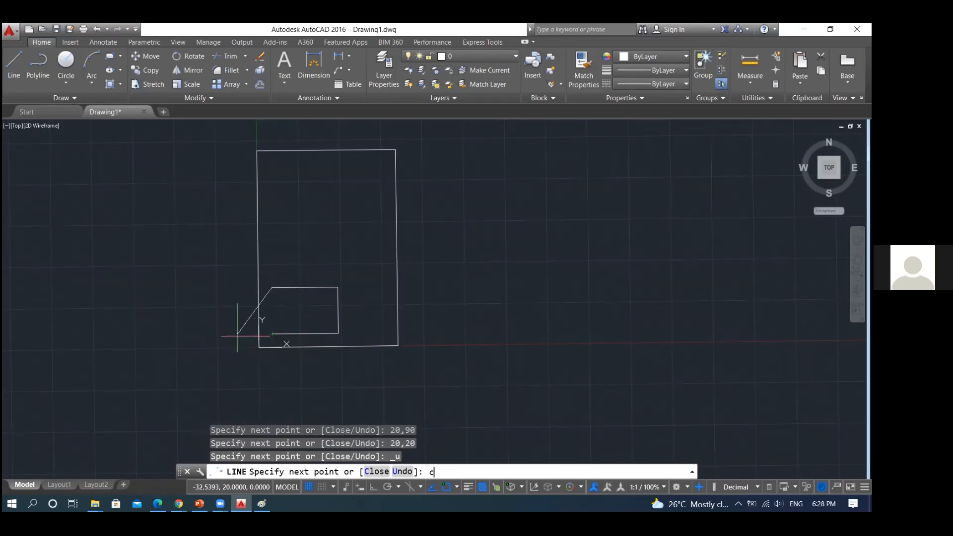
key("Return")
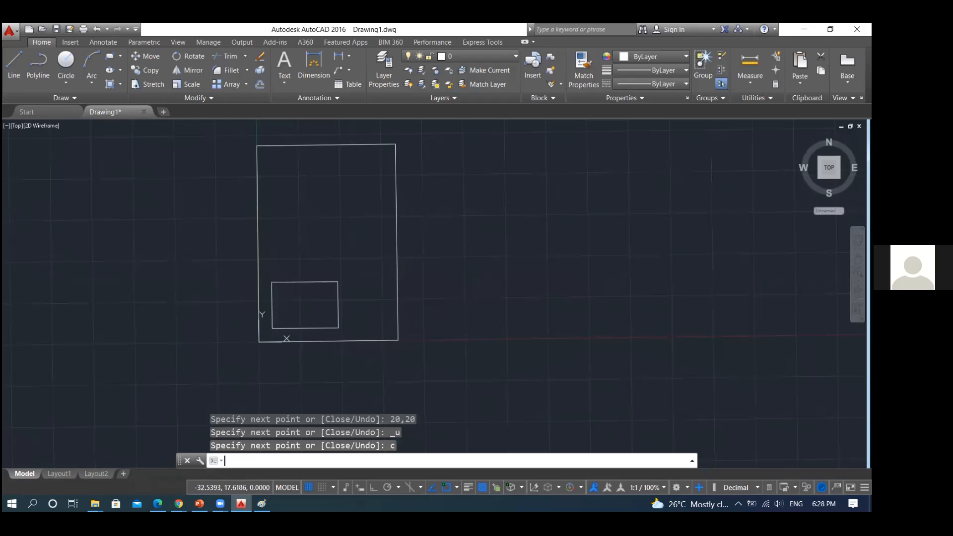
Check the finished rectangle against the Paint sketch and erase all four of its lines from the AutoCAD sheet.
scroll(309, 316, "up", 4)
scroll(308, 316, "down", 4)
scroll(329, 285, "up", 4)
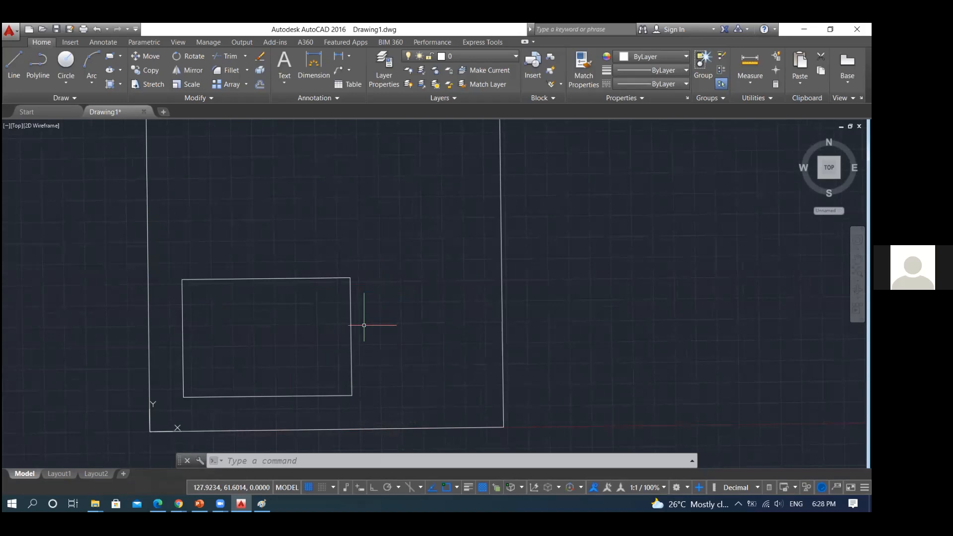
left_click(262, 504)
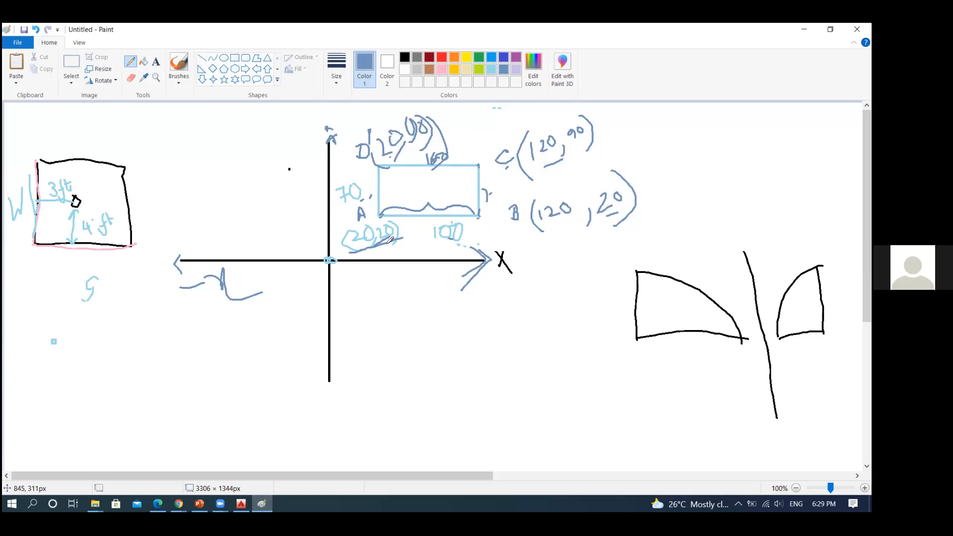
left_click(241, 504)
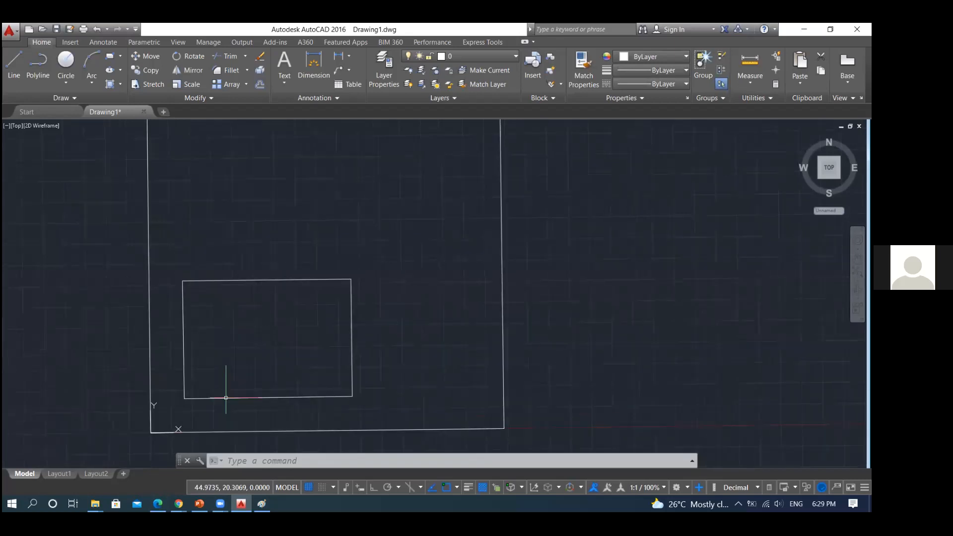
type("ER")
key("Return")
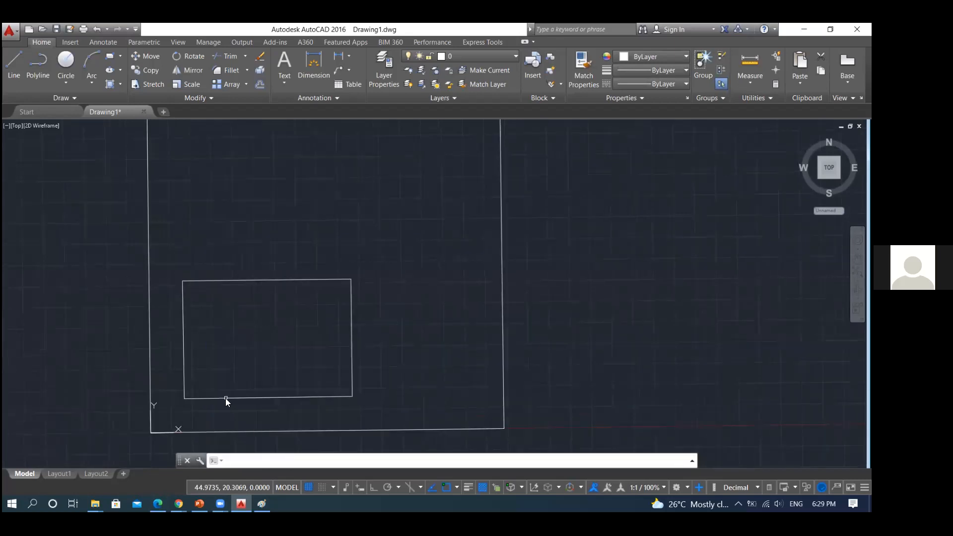
left_click(171, 264)
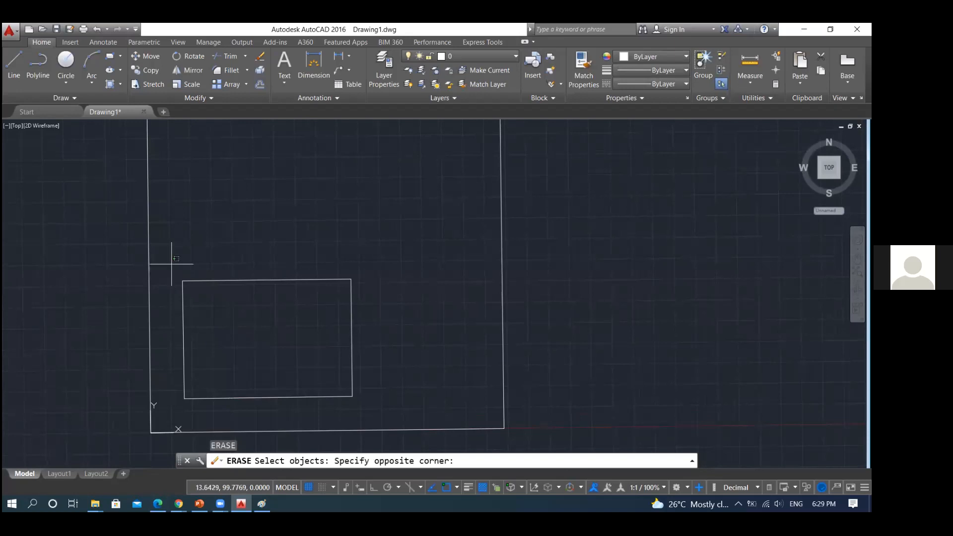
left_click(375, 409)
key("Return")
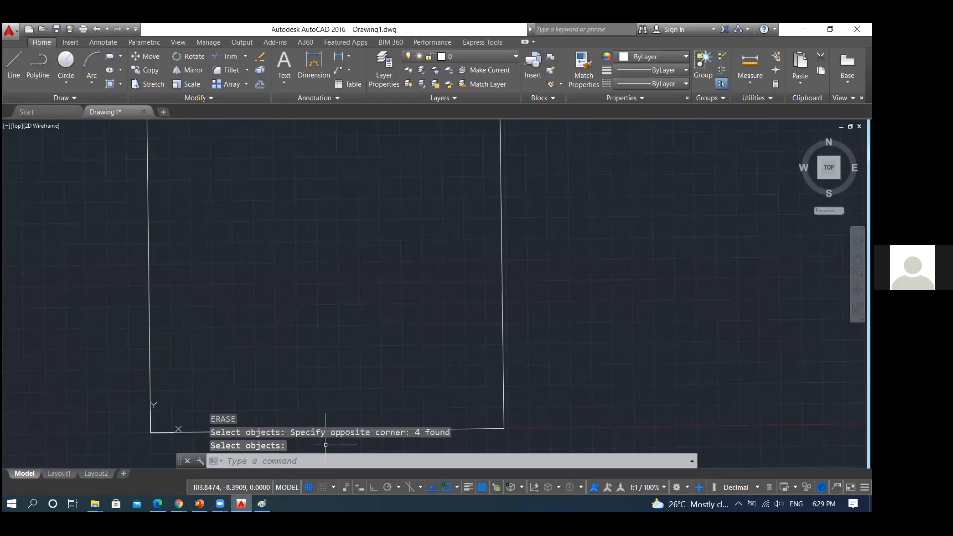
Switch to Paint and delete the labelled rectangle sketch from the upper-right quadrant of the axes.
left_click(262, 504)
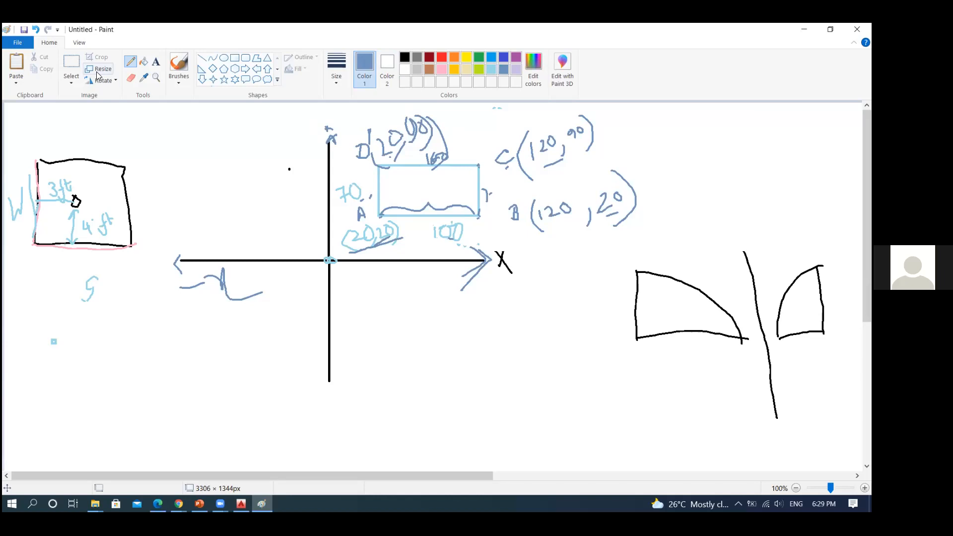
left_click(71, 63)
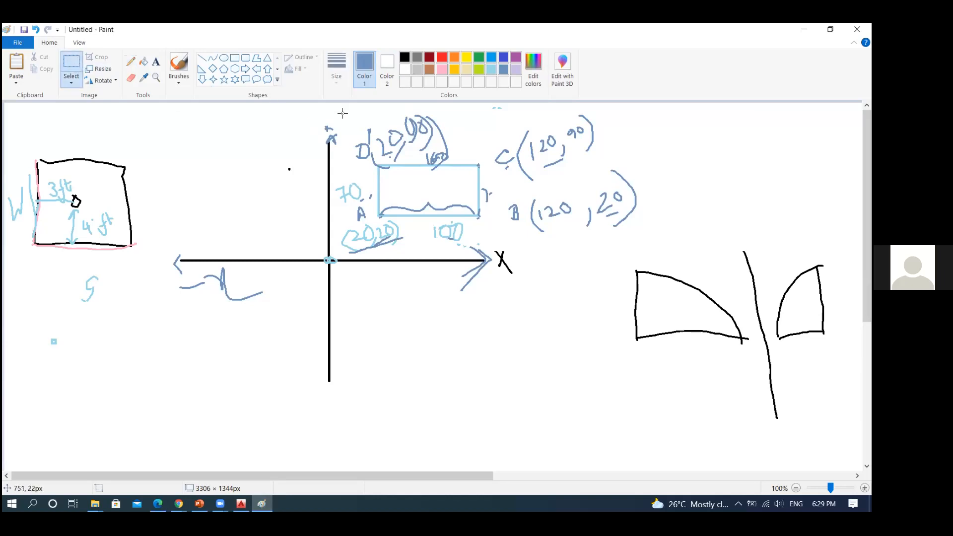
left_click_drag(340, 115, 664, 252)
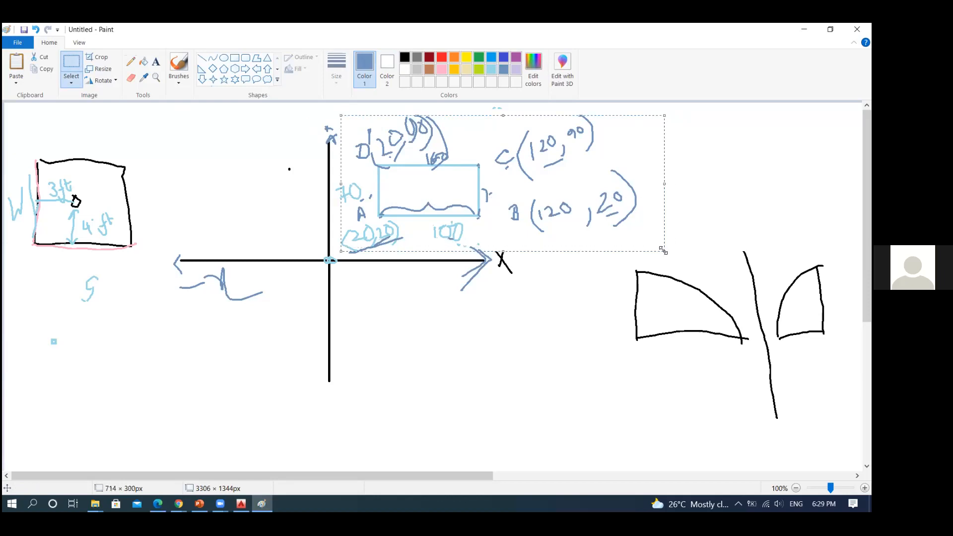
key("Delete")
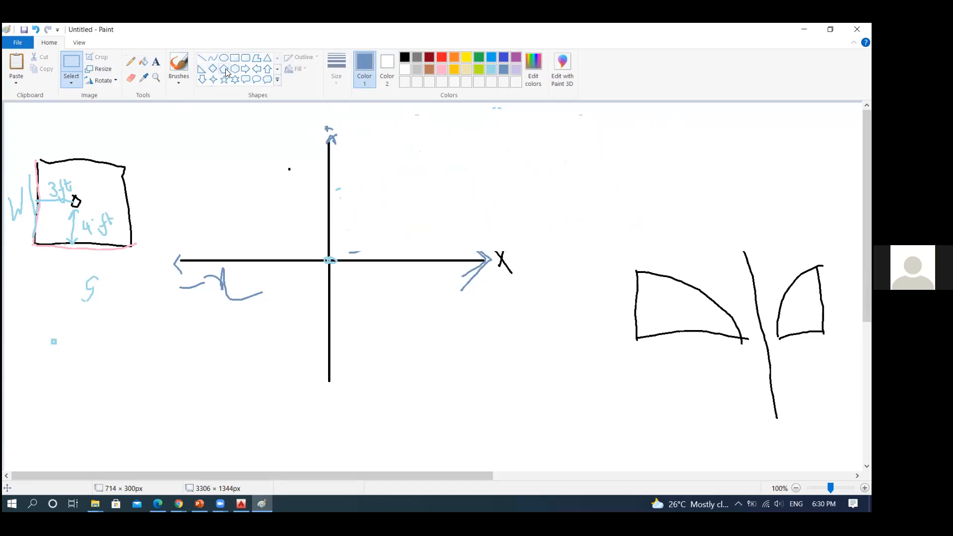
Draw a triangle shape in the upper-right quadrant of the axes in the Paint sketch.
left_click(268, 58)
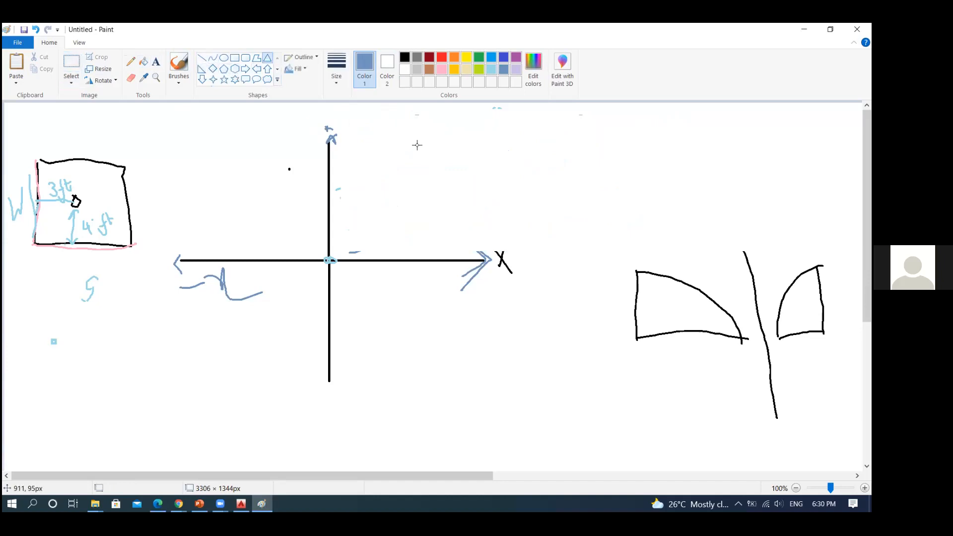
left_click_drag(419, 156, 351, 221)
left_click(470, 226)
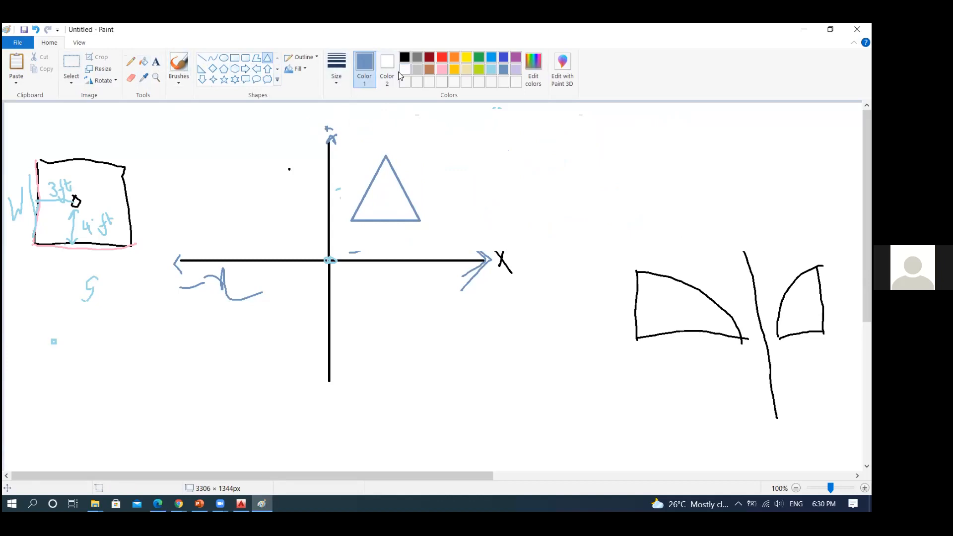
Label the triangle's corners by hand with the Pencil: 30,30 and 90,30 at the base and (60,70) at the apex.
left_click(131, 61)
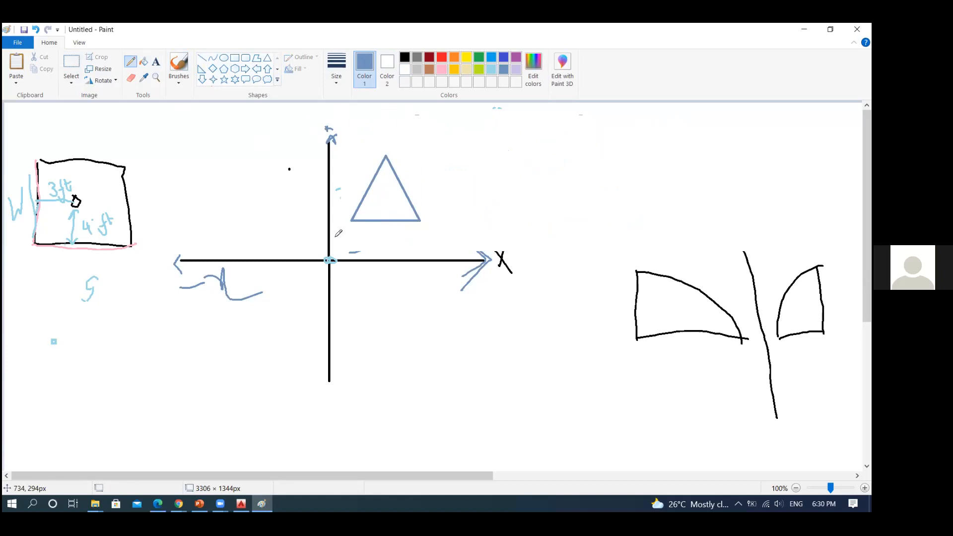
mouse_move(335, 233)
left_mouse_down()
mouse_move(337, 249)
mouse_move(345, 234)
mouse_move(352, 244)
mouse_move(362, 232)
left_mouse_up()
mouse_move(434, 223)
left_mouse_down()
mouse_move(439, 240)
mouse_move(477, 210)
left_mouse_up()
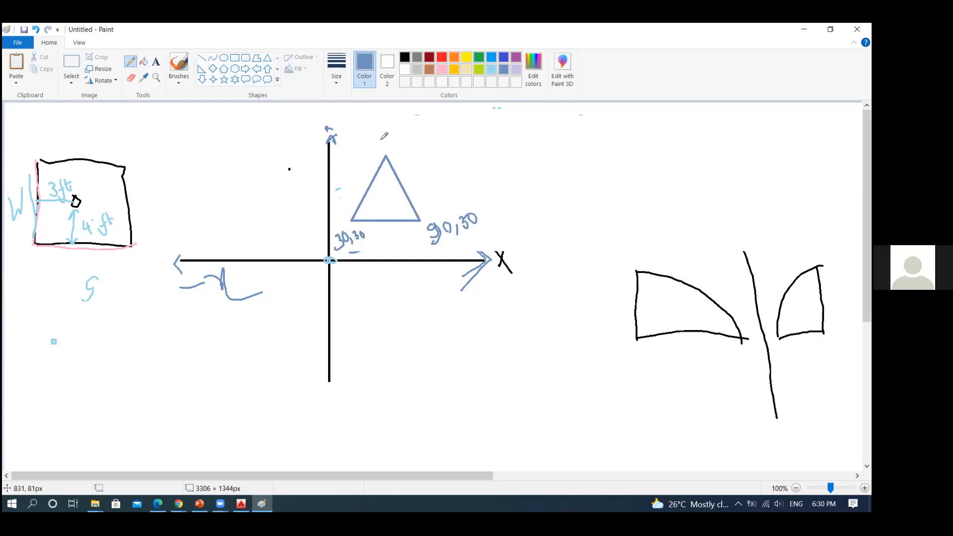
mouse_move(381, 140)
left_mouse_down()
mouse_move(378, 148)
mouse_move(395, 140)
mouse_move(403, 155)
left_mouse_up()
mouse_move(411, 134)
left_mouse_down()
mouse_move(427, 140)
mouse_move(434, 128)
mouse_move(377, 155)
left_mouse_up()
mouse_move(433, 118)
left_mouse_down()
mouse_move(450, 137)
mouse_move(435, 151)
left_mouse_up()
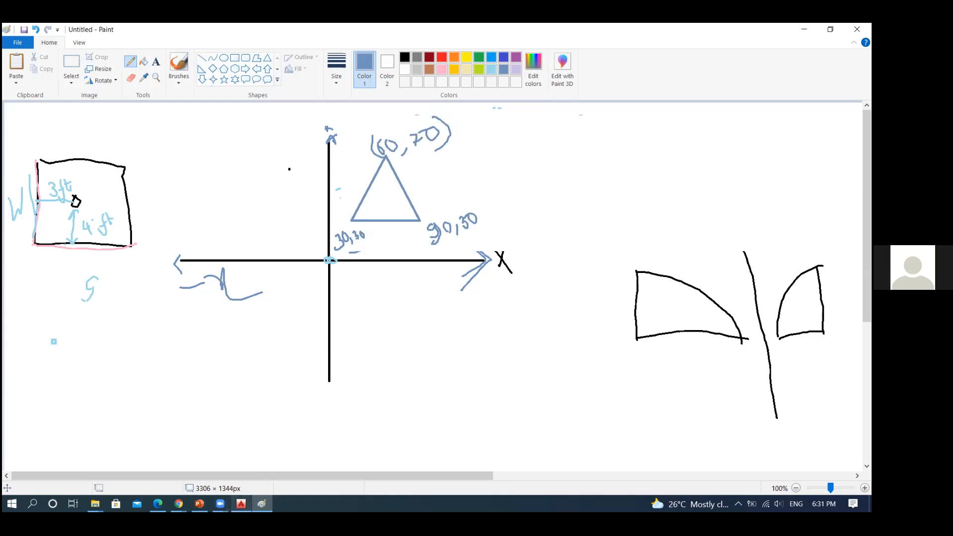
Switch to AutoCAD and draw the triangle's base with the Line command from 30,30 to 90,30.
left_click(241, 504)
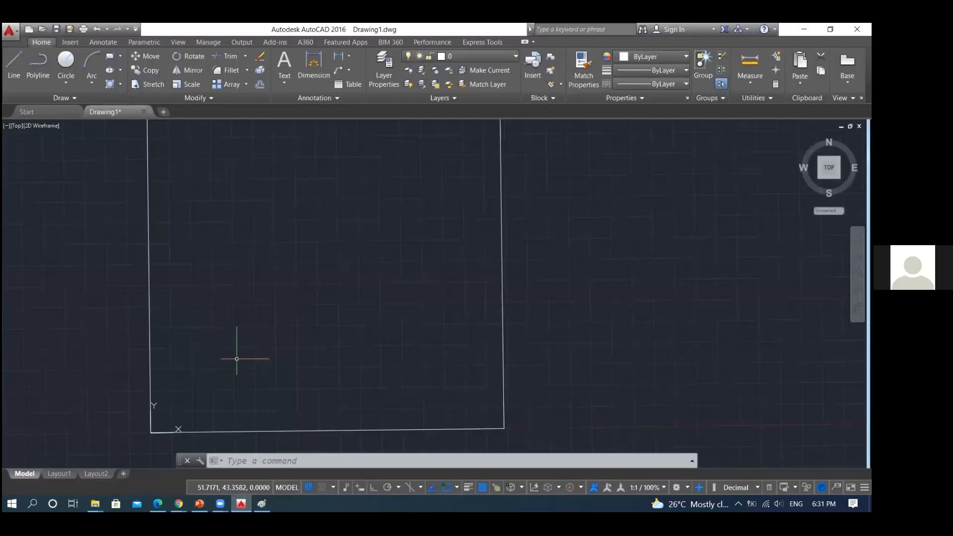
type("l")
key("Return")
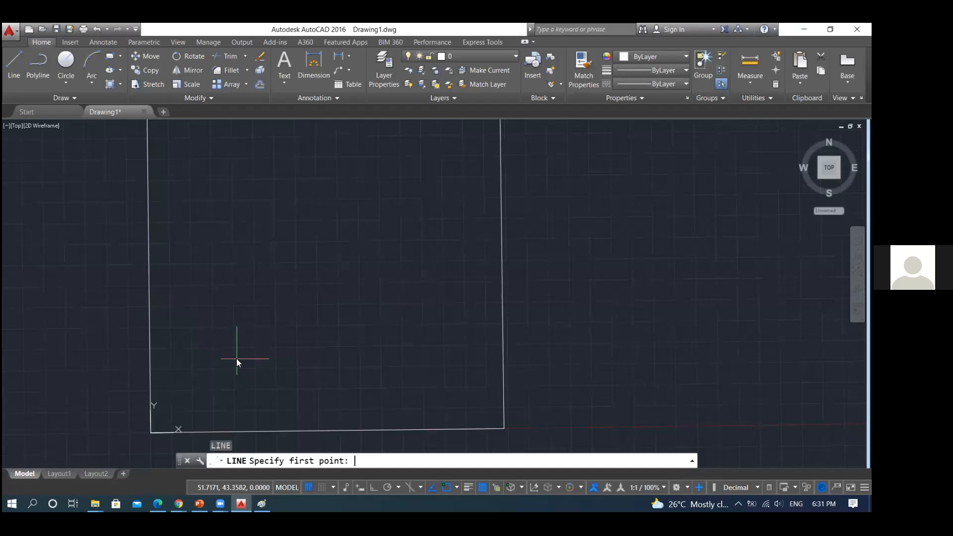
type("30,30")
key("Return")
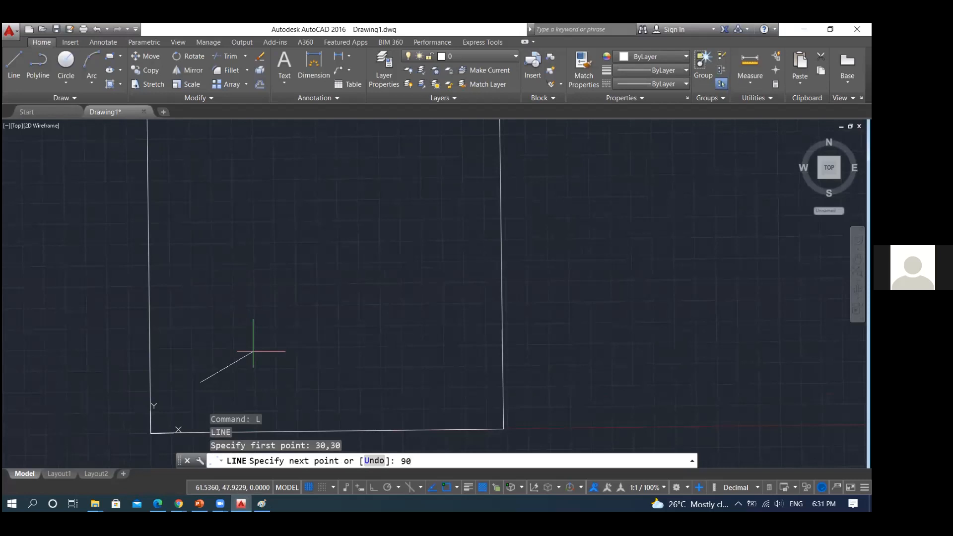
type("90,30")
key("Return")
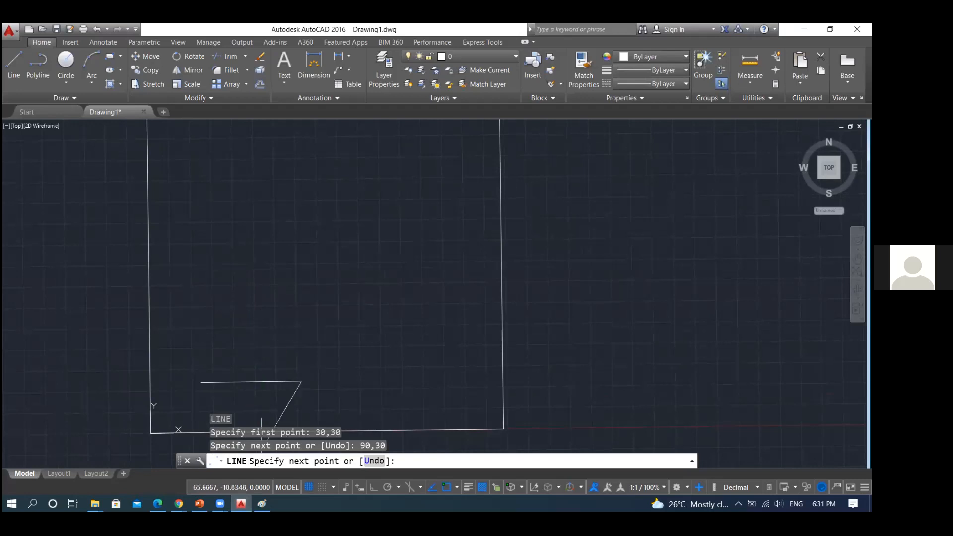
Check the apex in the Paint sketch, continue the AutoCAD line to 60,70 and close the triangle.
key("alt+Tab")
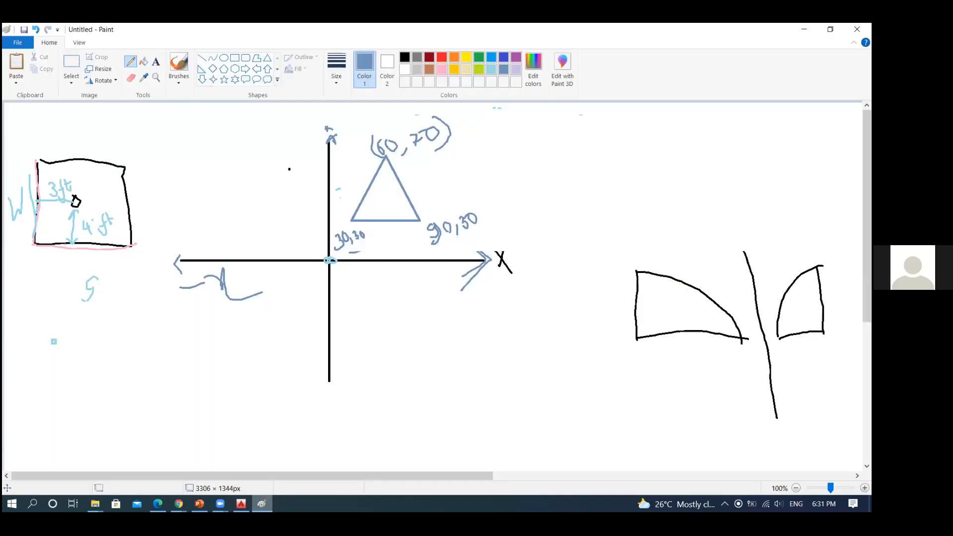
key("alt+Tab")
type("60,")
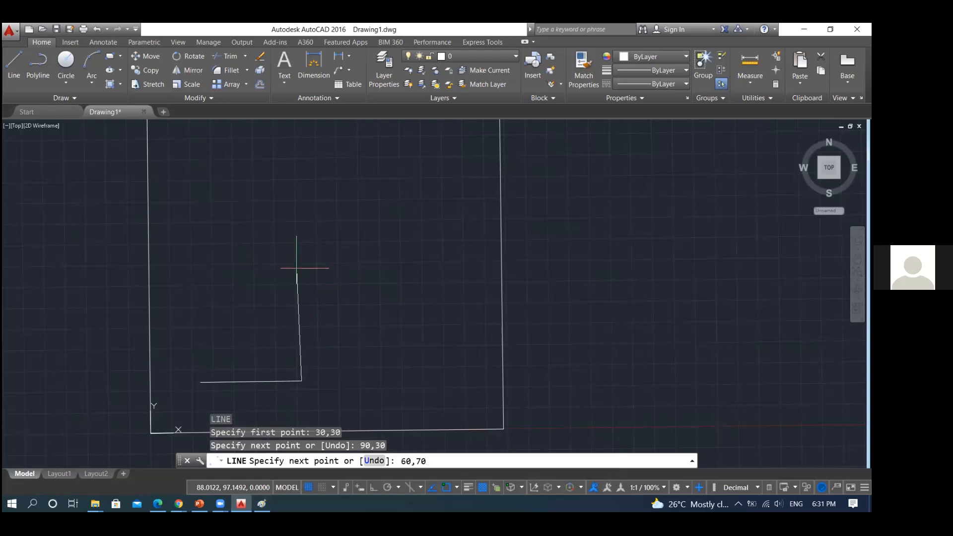
key("Return")
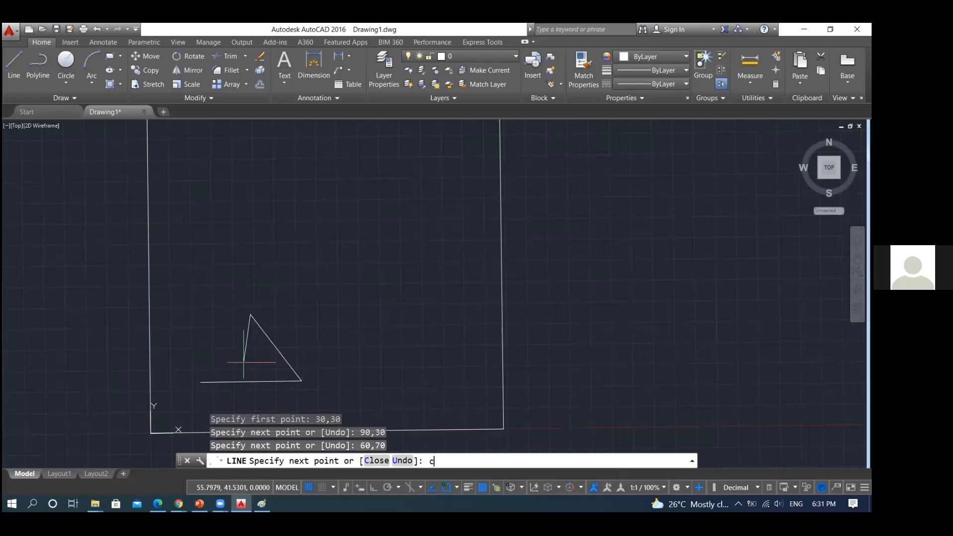
key("Return")
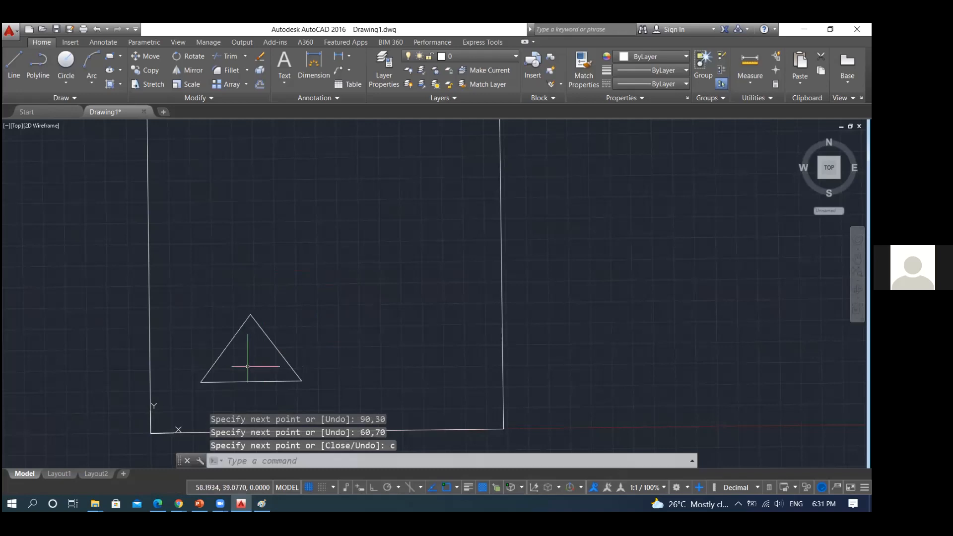
Inspect the finished triangle and erase all three of its lines from the sheet.
scroll(259, 350, "down", 1)
scroll(261, 353, "up", 1)
scroll(263, 353, "down", 1)
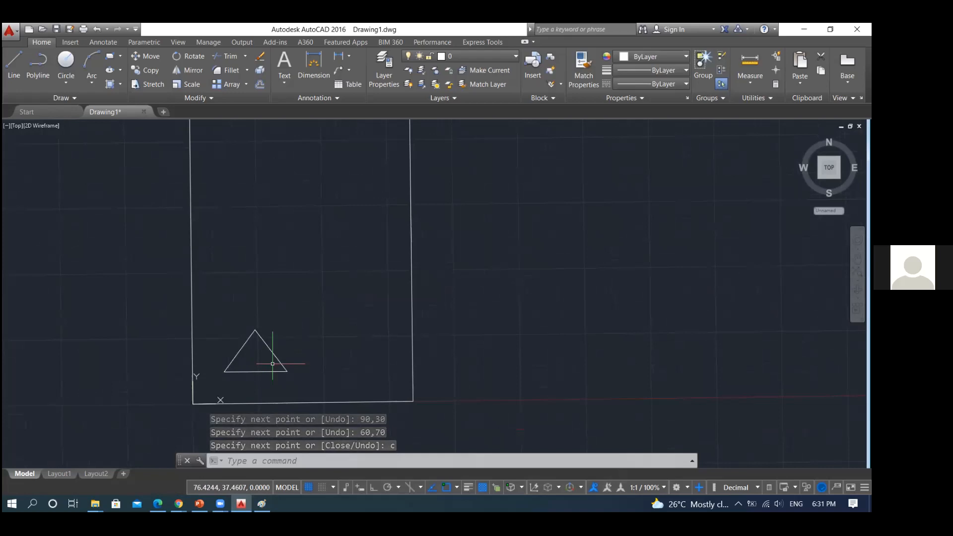
scroll(273, 364, "up", 2)
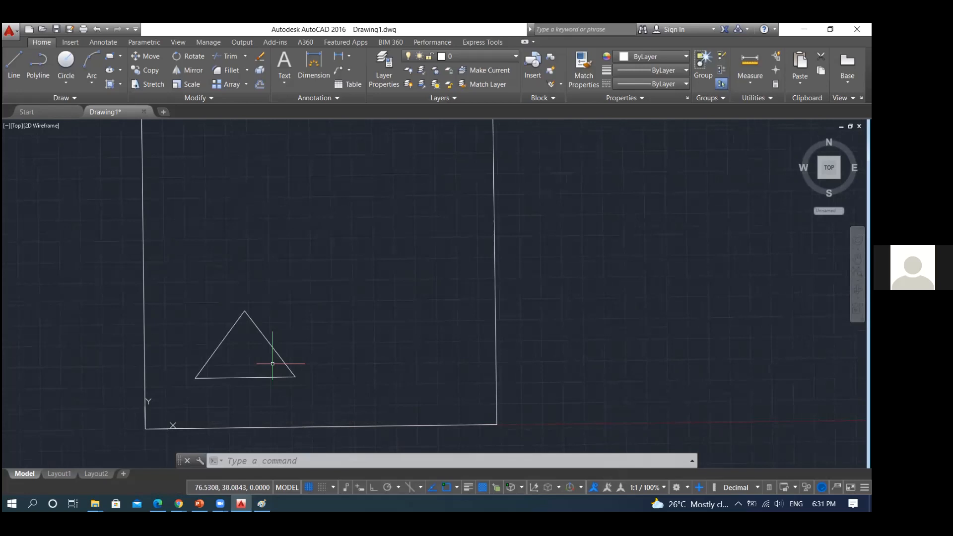
type("e")
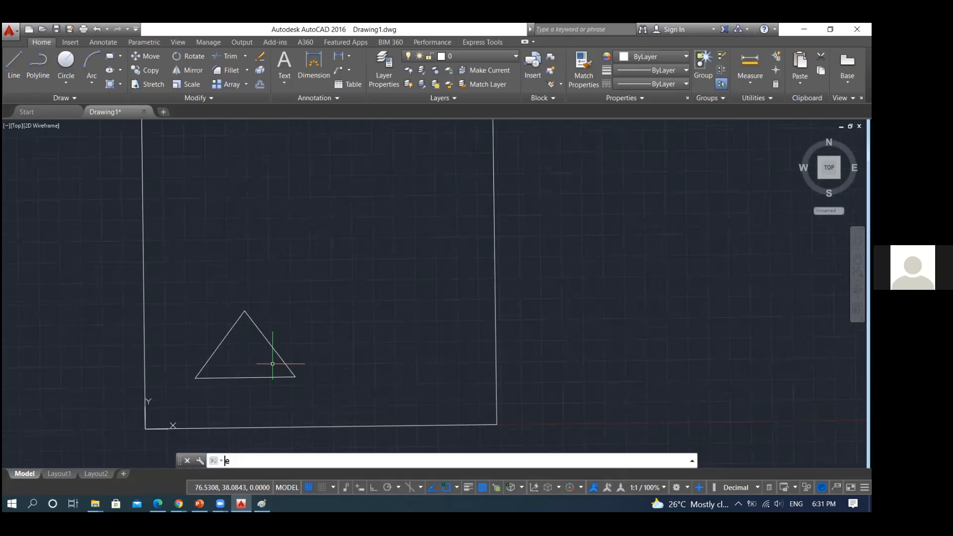
key("Return")
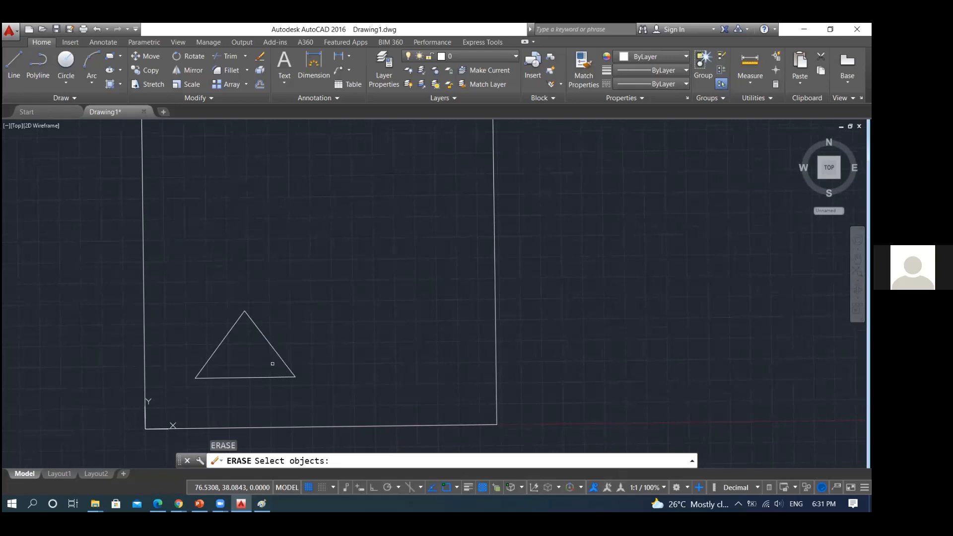
left_click(181, 293)
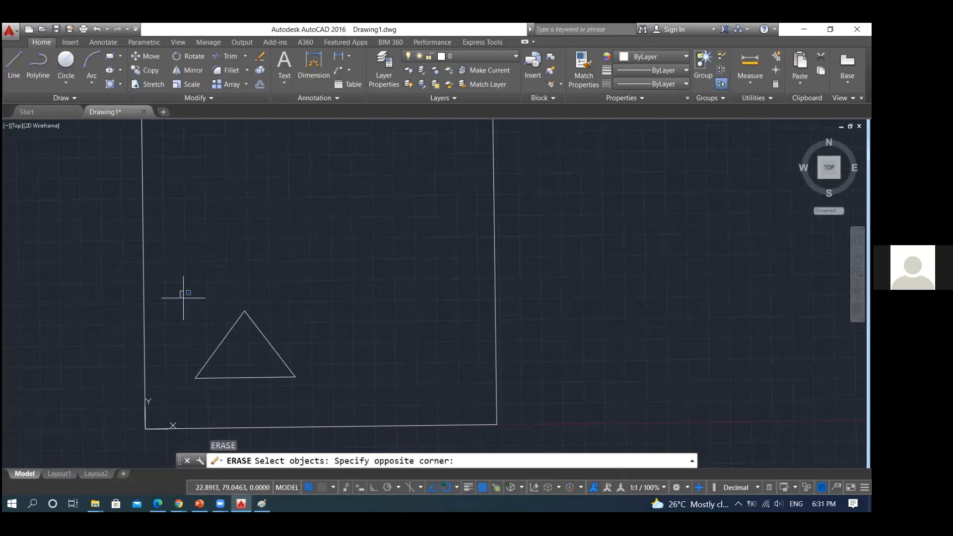
left_click(340, 397)
key("Return")
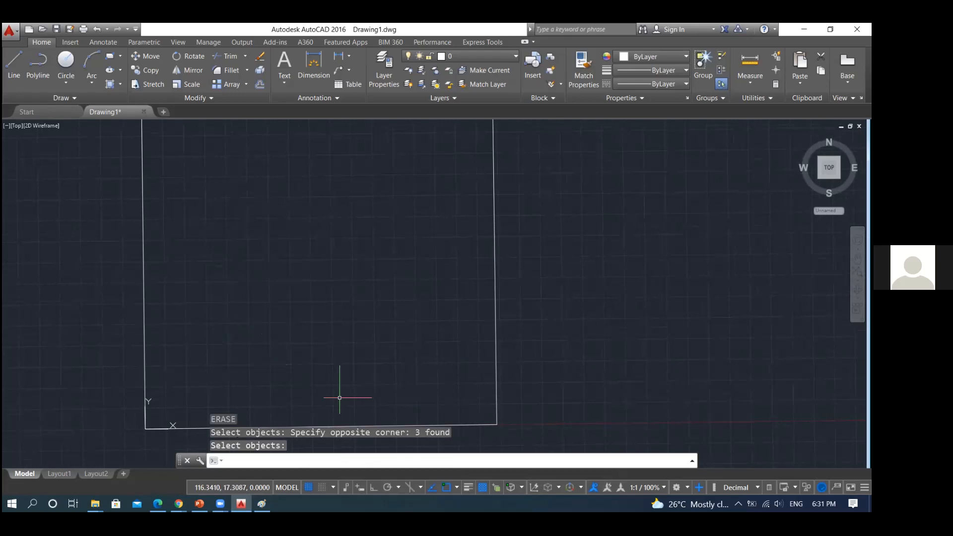
Switch to the PowerPoint presentation and start the slide show from slide 11 with the coordinate axes figure.
scroll(251, 378, "down", 8)
scroll(271, 359, "up", 6)
scroll(272, 357, "down", 4)
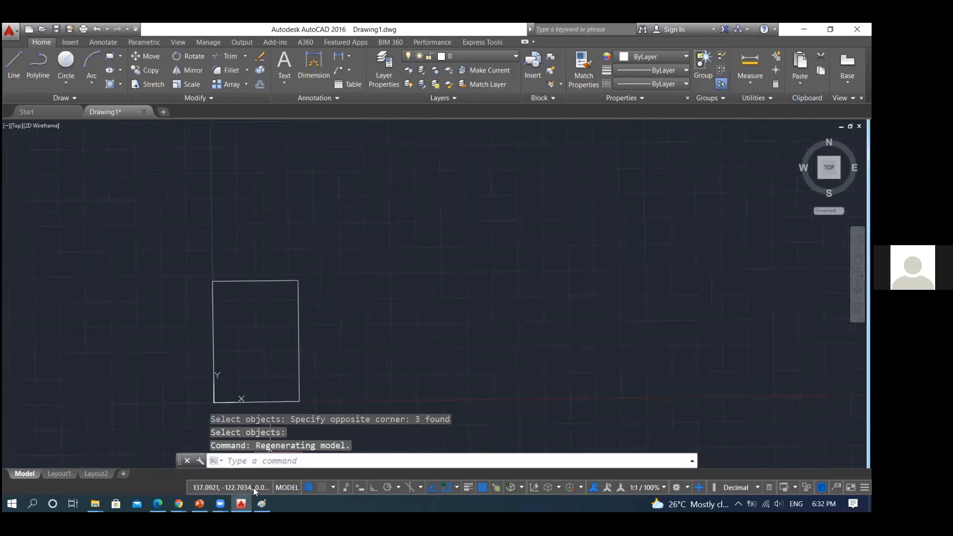
mouse_move(262, 504)
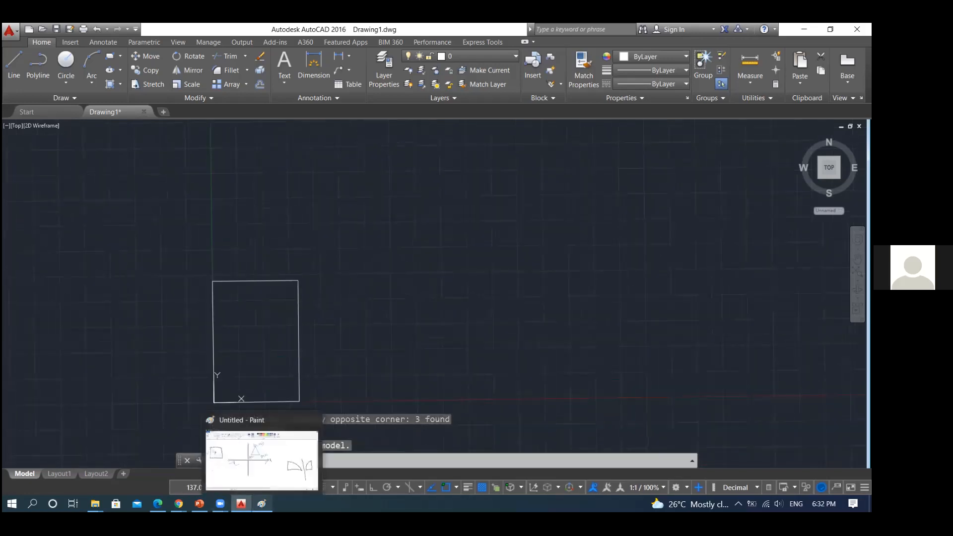
mouse_move(220, 504)
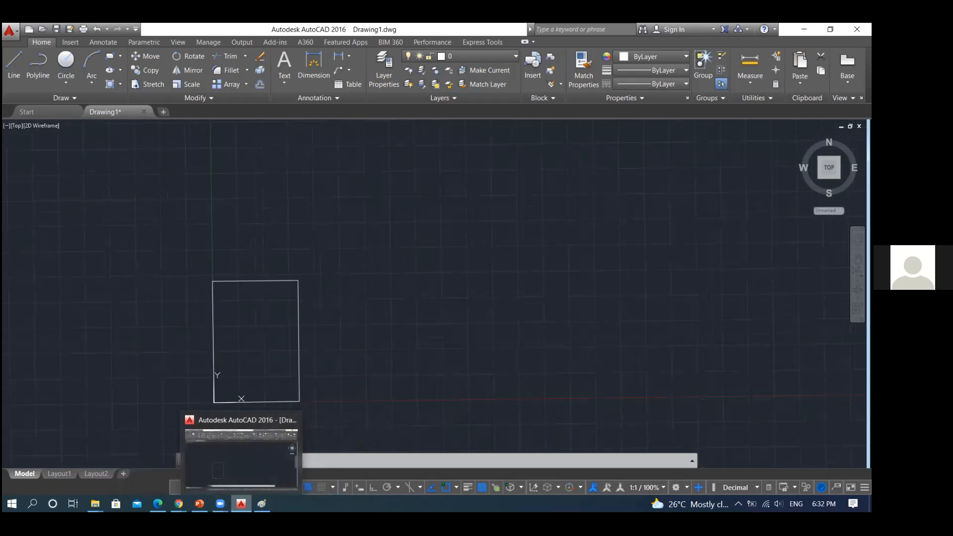
left_click(220, 487)
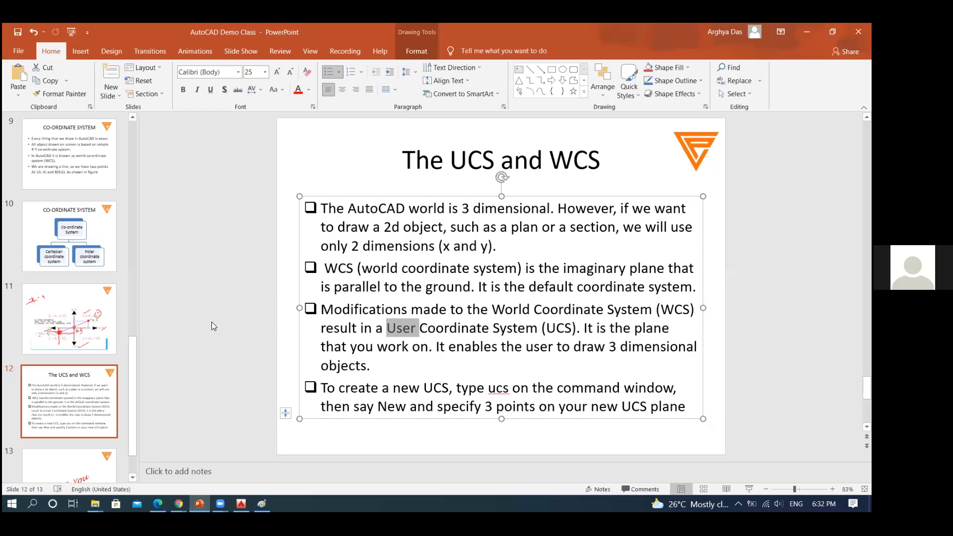
scroll(119, 377, "down", 1)
scroll(118, 373, "up", 1)
left_click(70, 333)
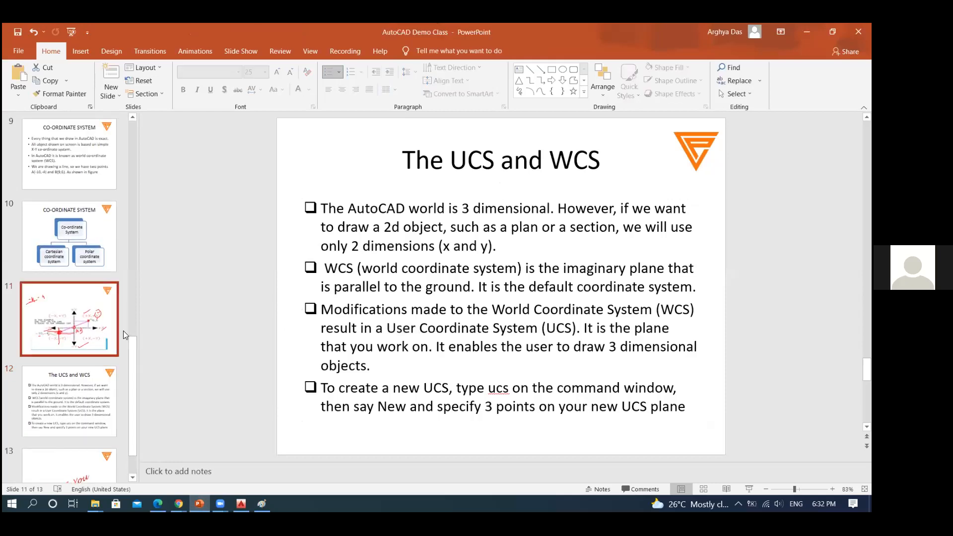
left_click(749, 489)
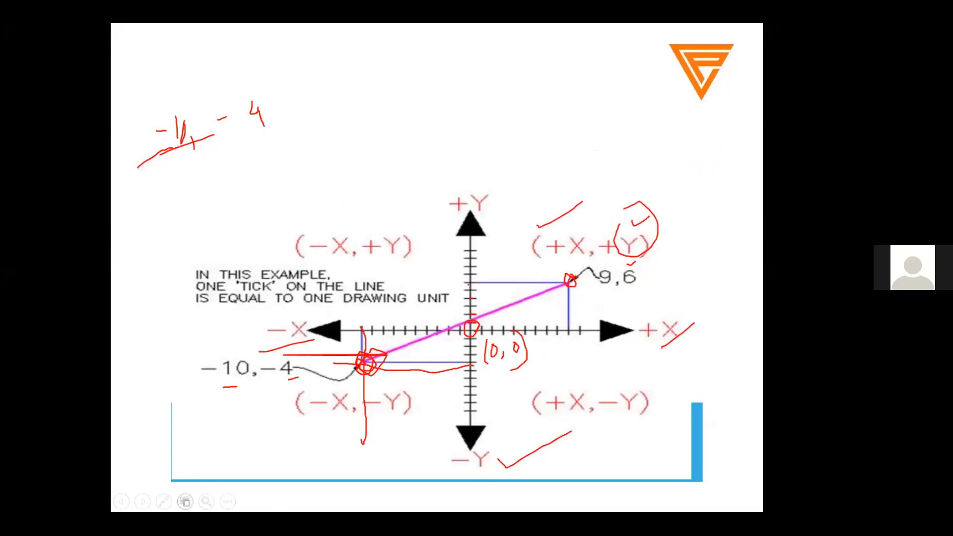
left_click(164, 502)
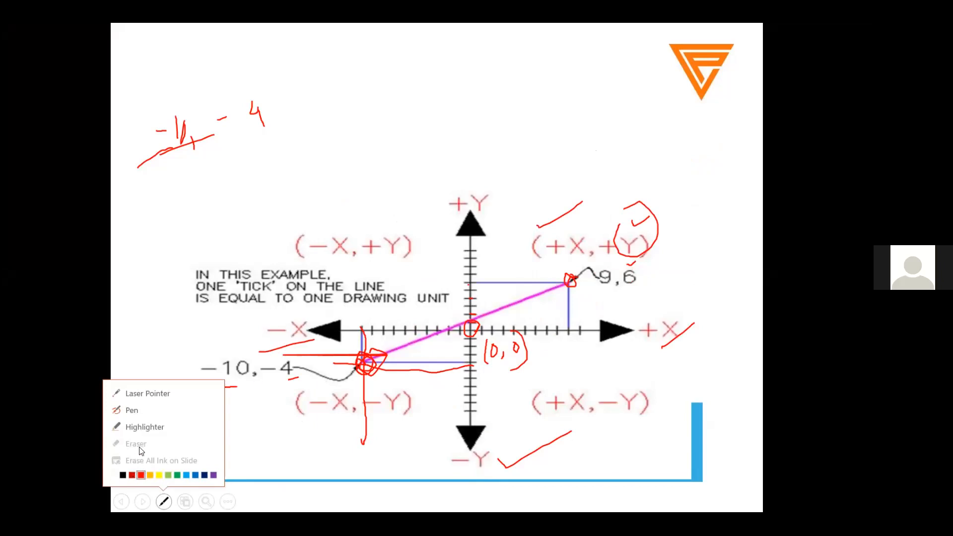
key("Right")
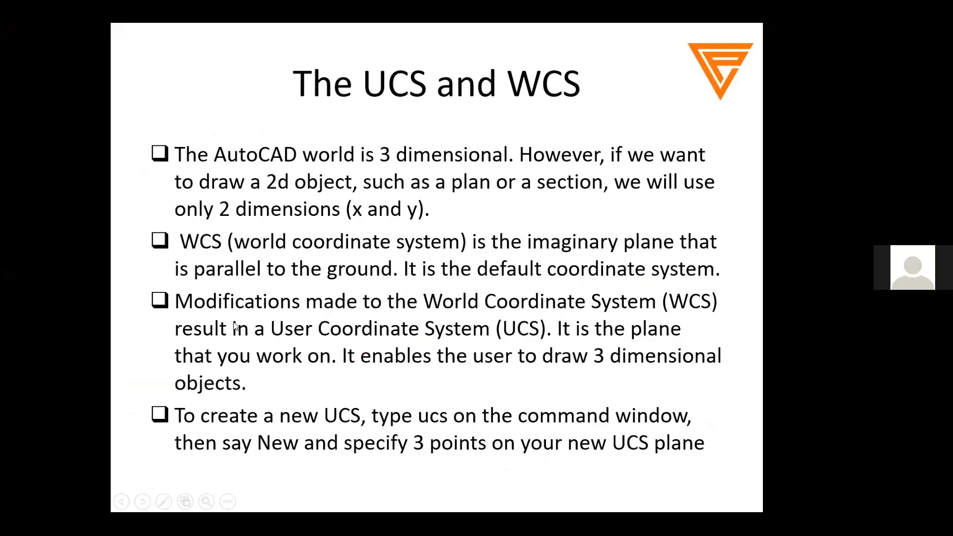
key("Left")
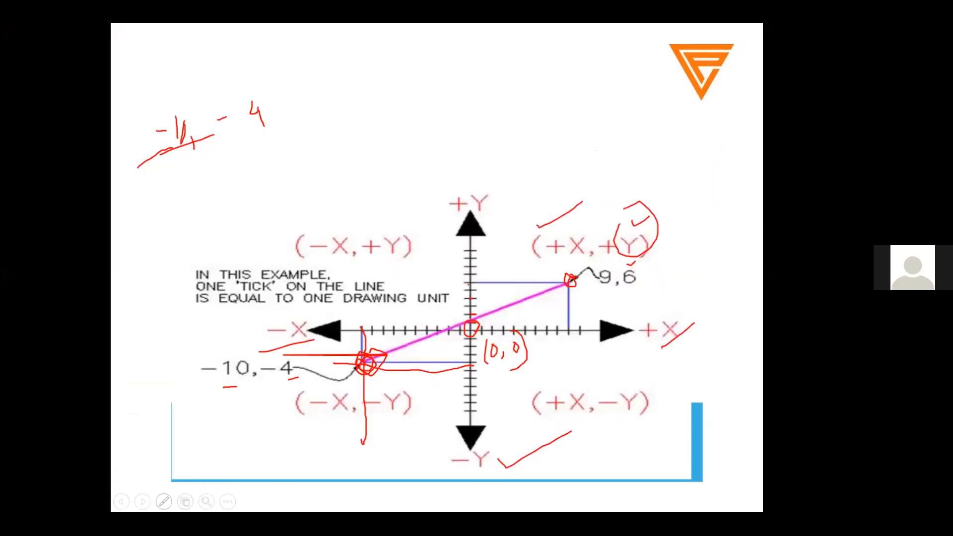
left_click(164, 502)
left_click(146, 410)
left_click_drag(374, 94, 367, 189)
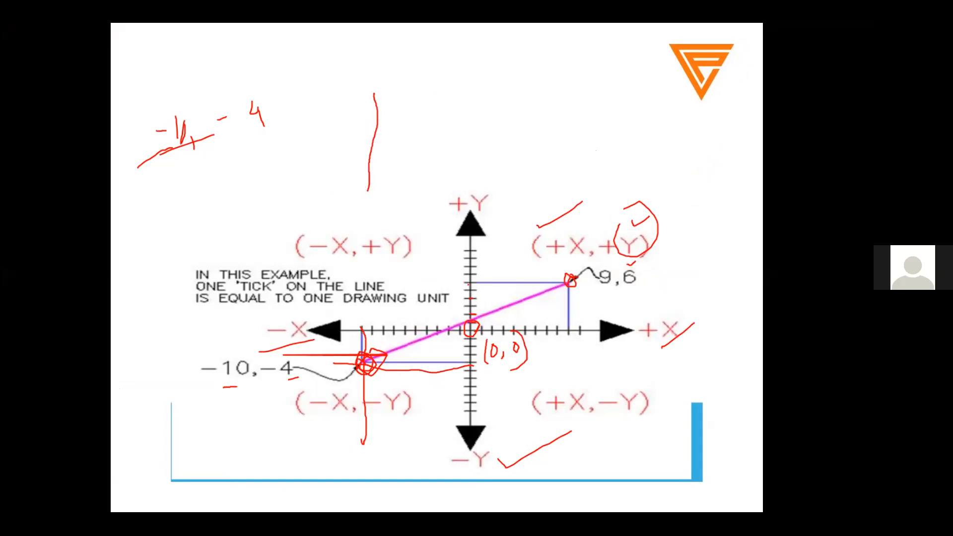
End the slide show, discard the new ink annotations and switch to the rectangular sheet in AutoCAD.
key("Escape")
key("Escape")
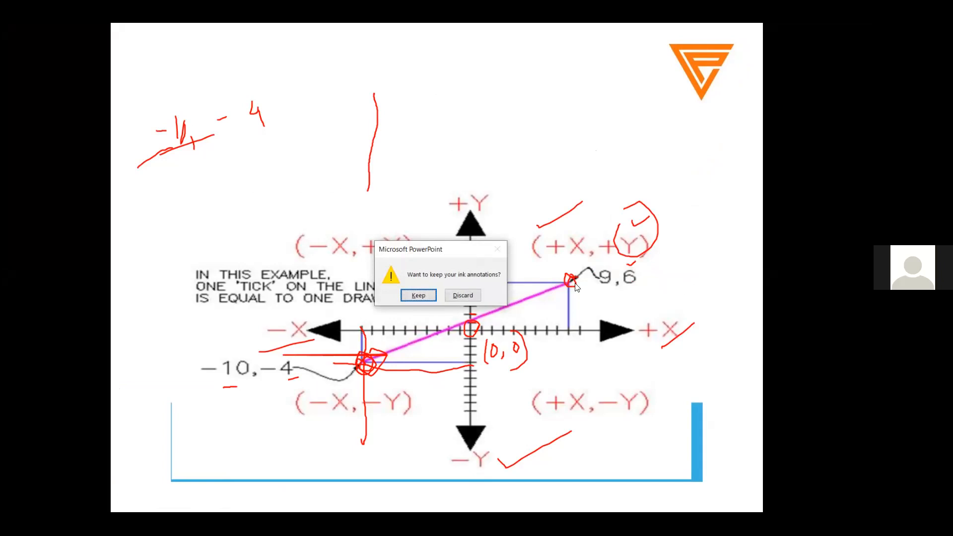
left_click(477, 294)
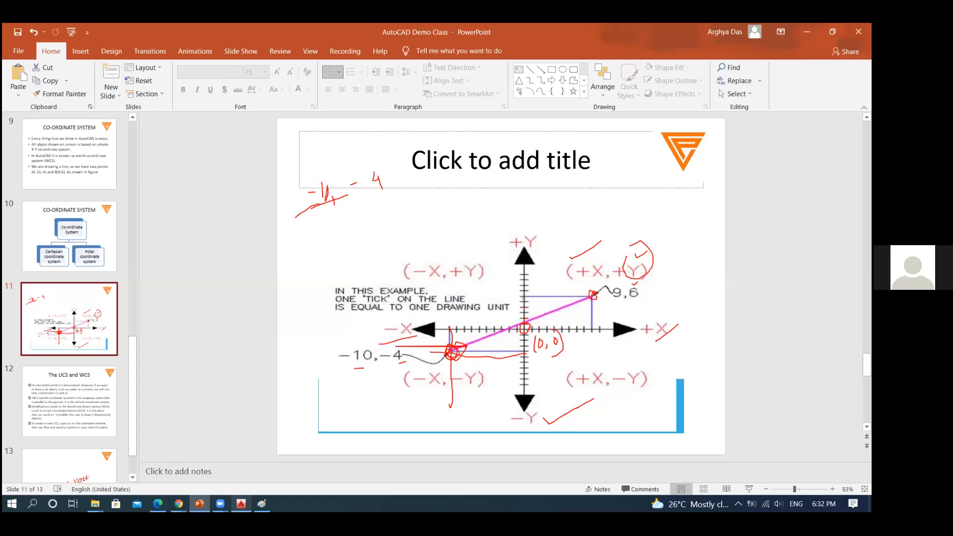
mouse_move(241, 504)
left_click(241, 457)
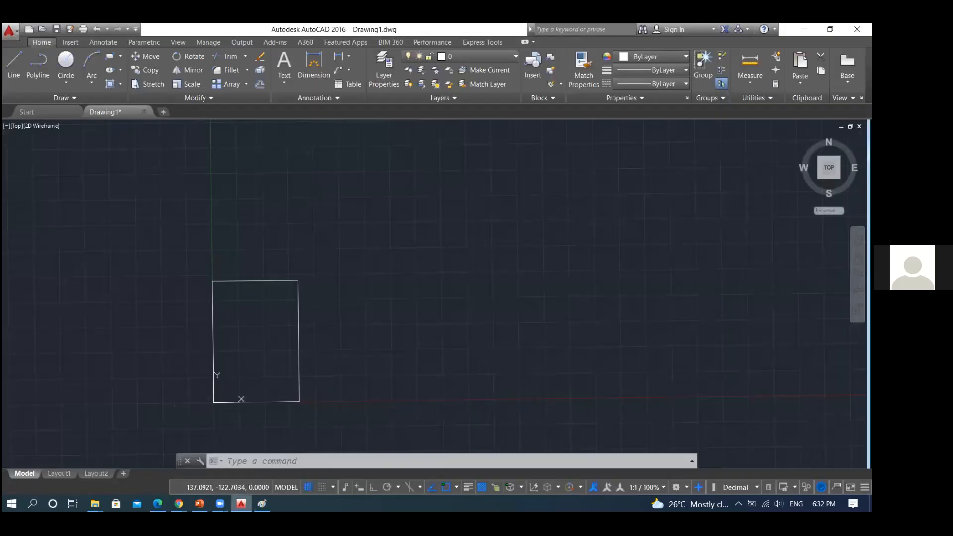
scroll(230, 372, "up", 2)
scroll(230, 379, "down", 2)
scroll(228, 387, "up", 2)
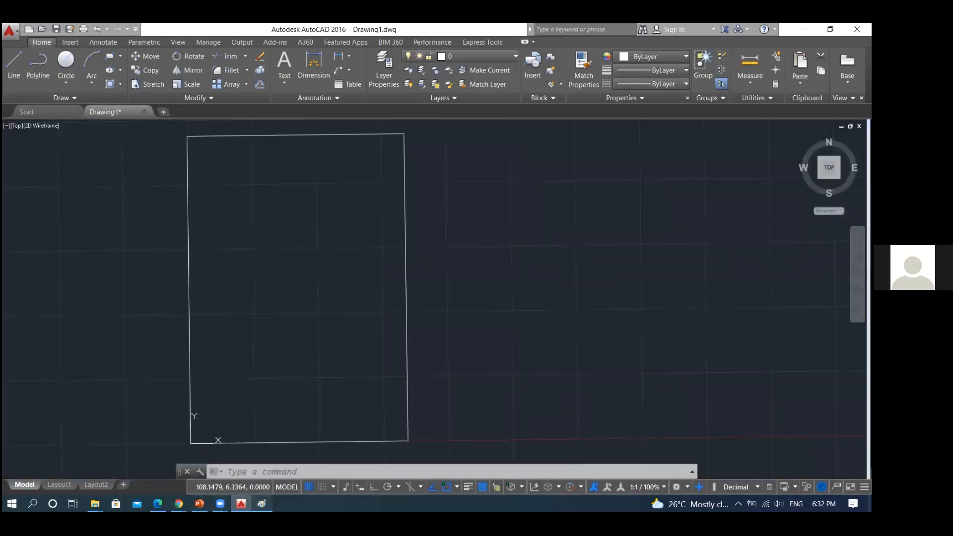
Switch to Paint and delete the labelled triangle and most of the mirrored shapes beside the axes.
left_click(261, 504)
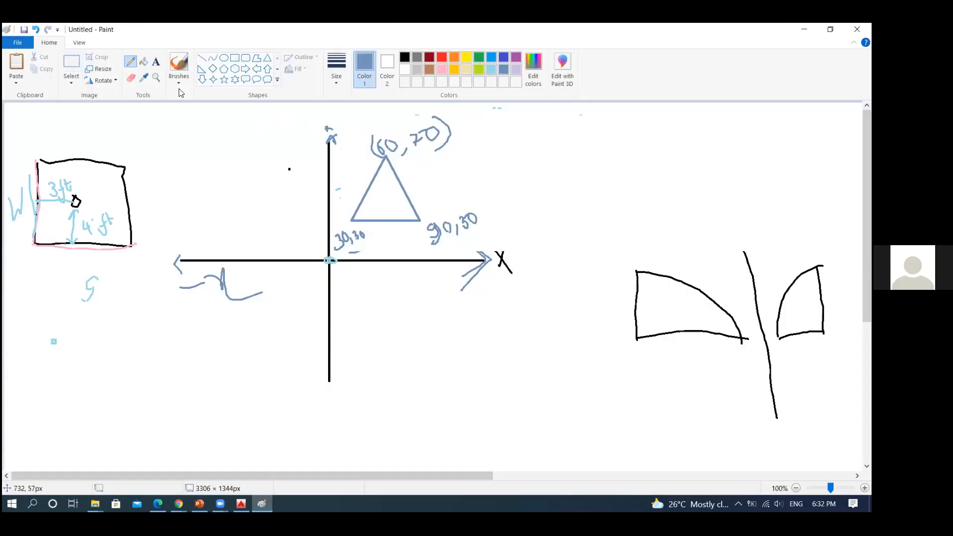
left_click(79, 66)
left_click_drag(342, 134, 506, 243)
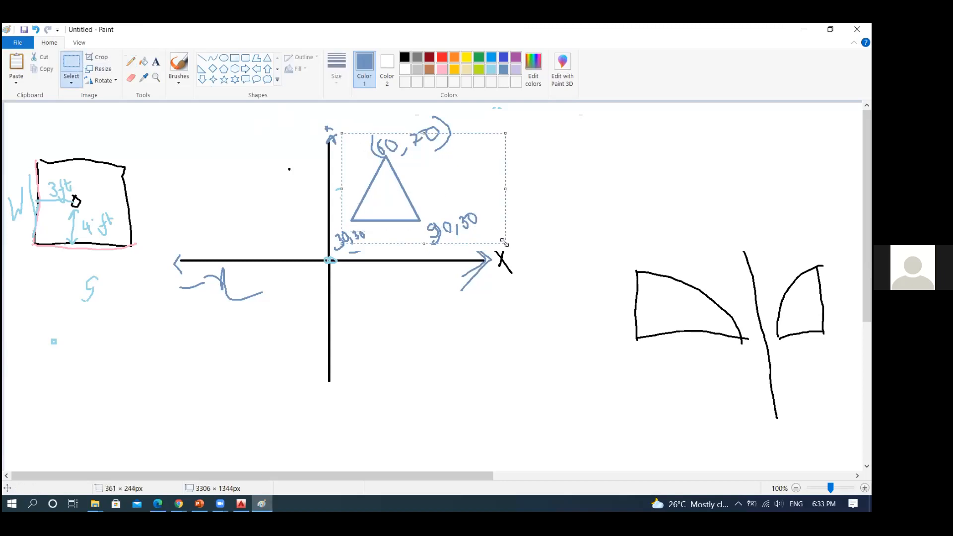
key("Delete")
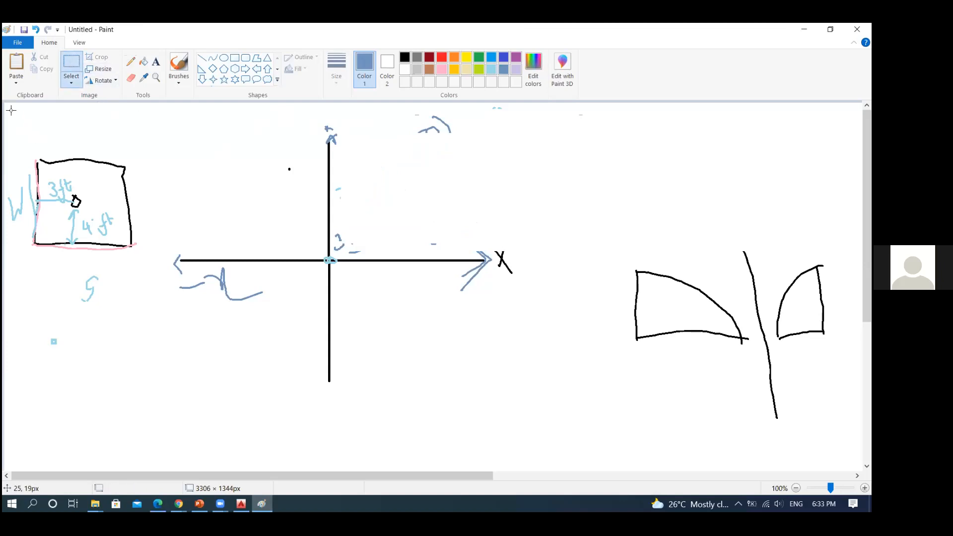
left_click_drag(370, 188, 803, 409)
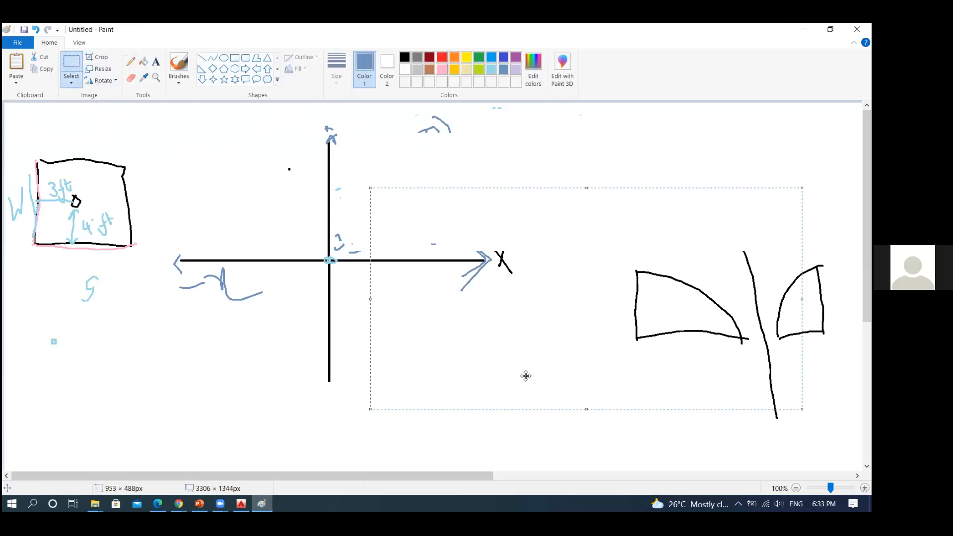
key("Delete")
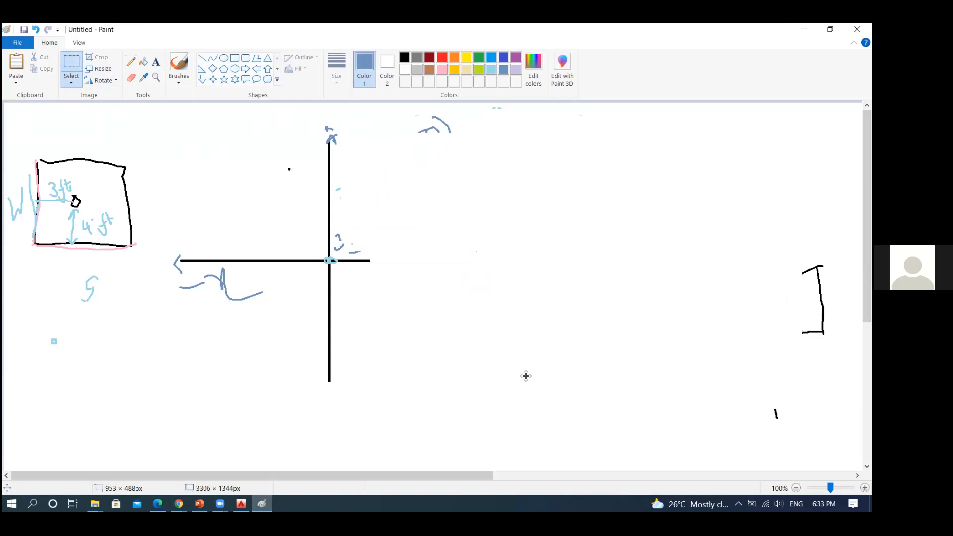
Delete the square sketch with its foot dimensions together with the remaining coordinate axes.
left_click(76, 60)
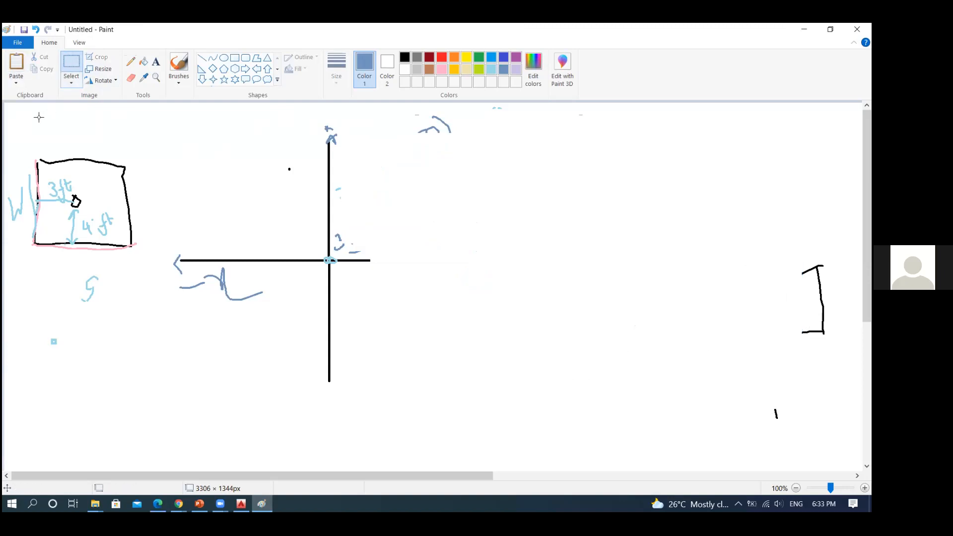
left_click_drag(83, 166, 321, 272)
left_click(9, 106)
left_click_drag(20, 119, 610, 424)
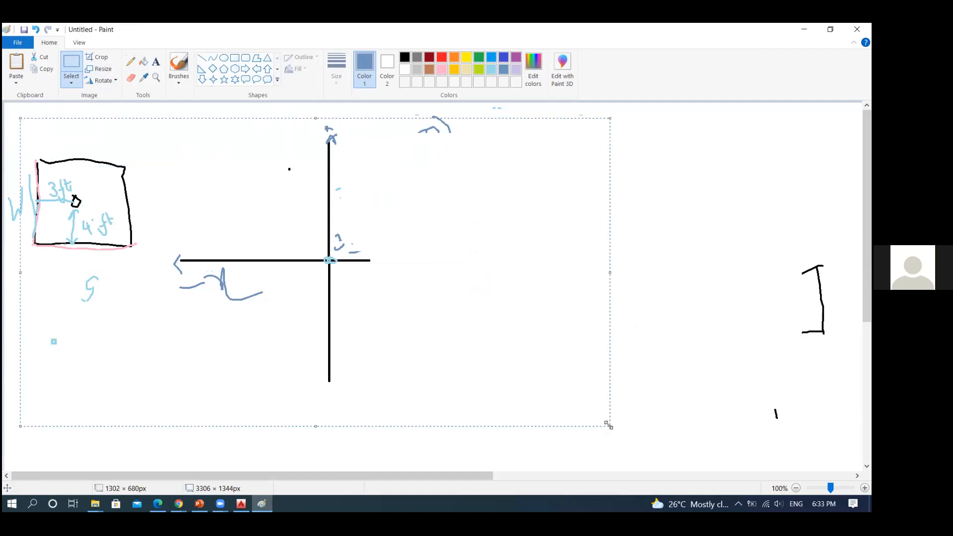
key("Delete")
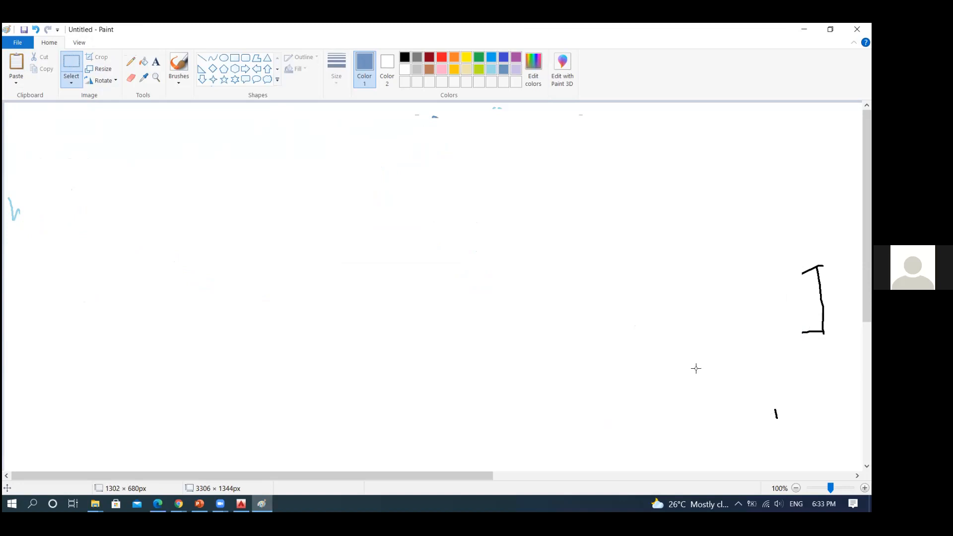
Draw new crossing axes with the Line shape, about 539 px tall and 756 px wide.
left_click(201, 59)
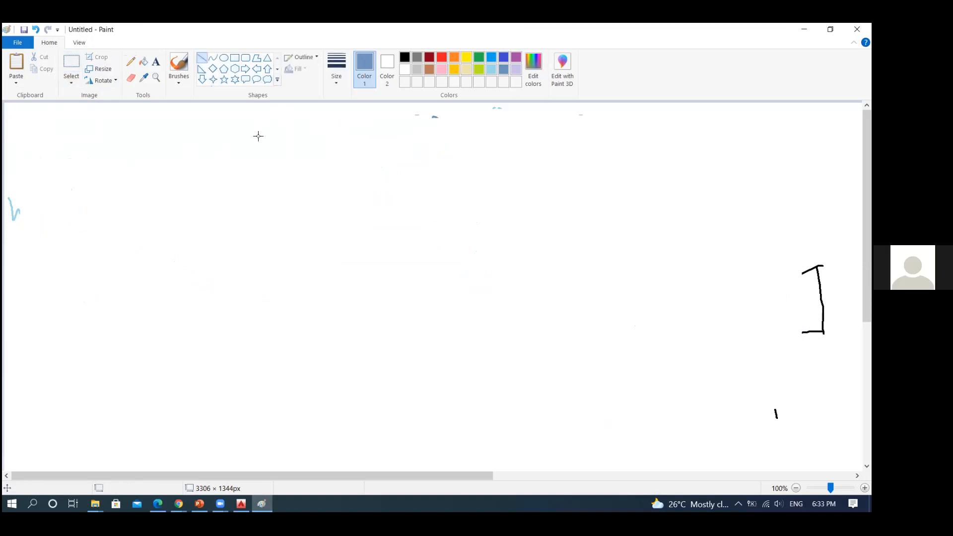
left_click_drag(356, 178, 359, 201)
mouse_move(361, 237)
left_mouse_down()
mouse_move(355, 419)
mouse_move(385, 416)
mouse_move(357, 424)
left_mouse_up()
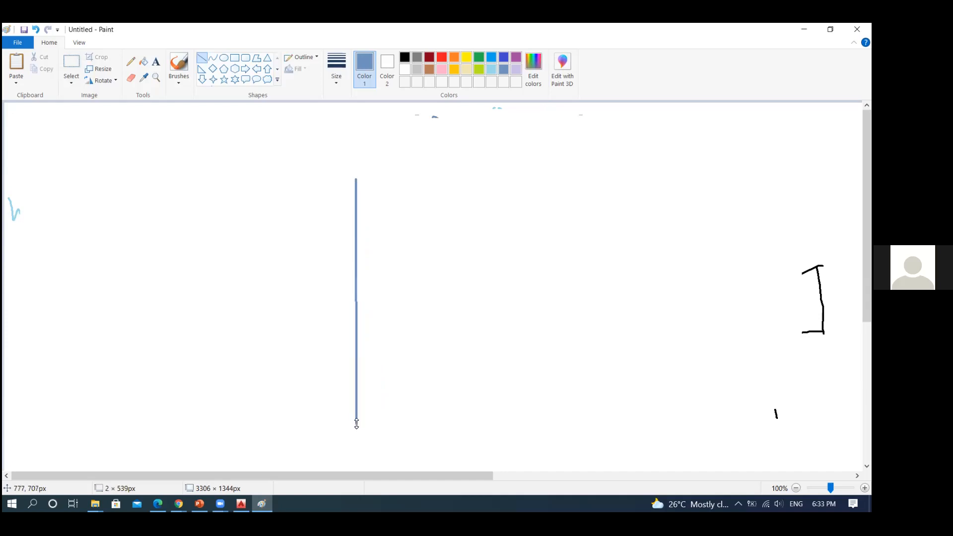
left_click(204, 58)
mouse_move(199, 293)
left_mouse_down()
mouse_move(451, 277)
mouse_move(551, 297)
mouse_move(540, 293)
left_mouse_up()
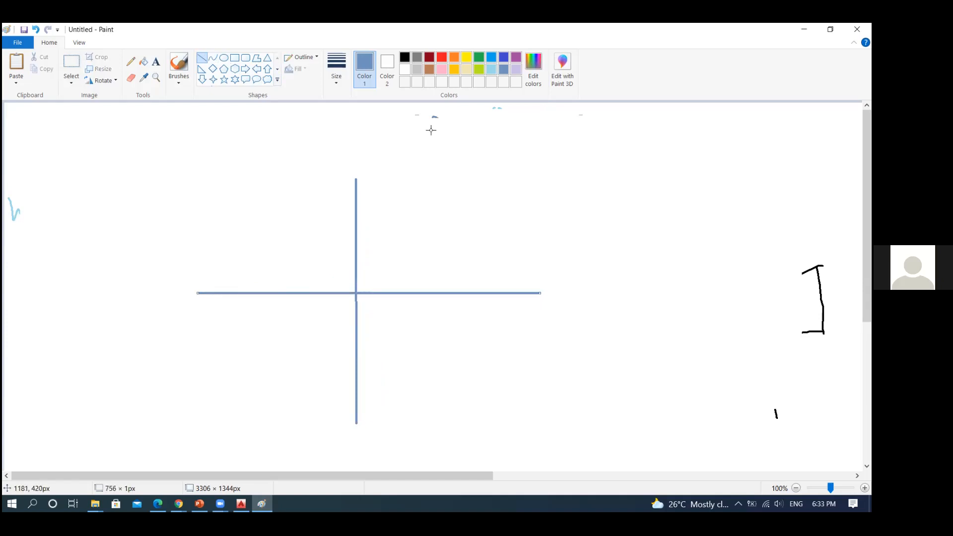
Pencil a point in the first quadrant, dashed lime projection lines to both axes, and arrowheads on the positive axes.
left_click(132, 62)
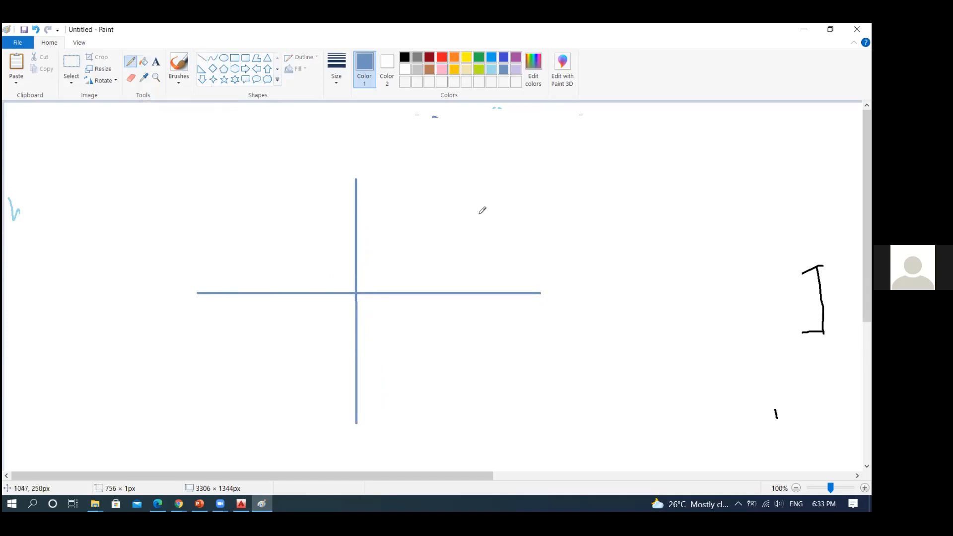
left_click_drag(449, 183, 453, 184)
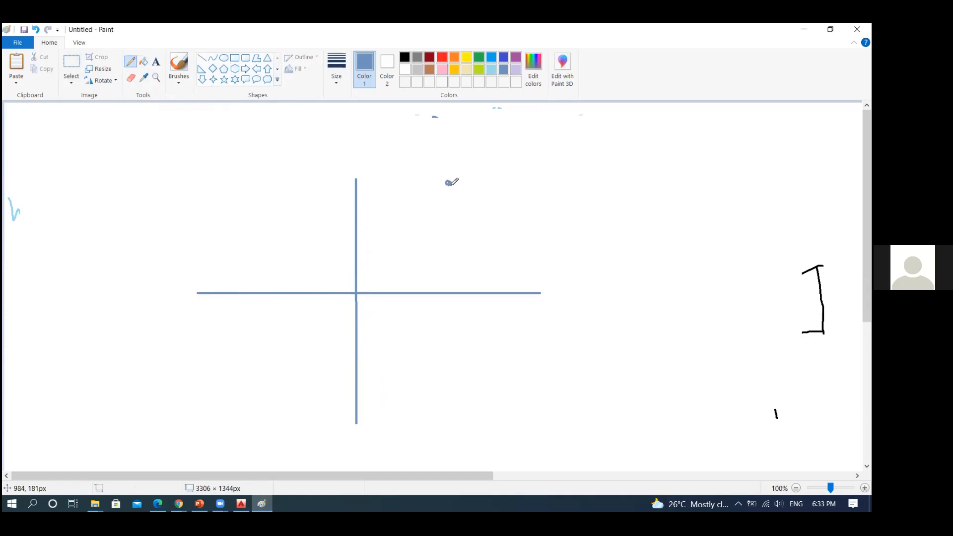
left_click(478, 70)
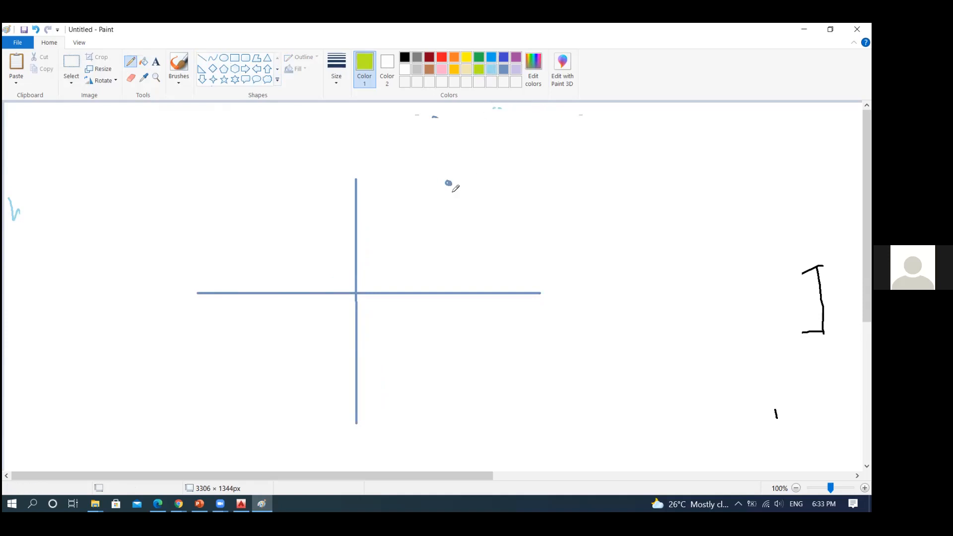
left_click_drag(453, 186, 450, 291)
left_click_drag(358, 184, 446, 180)
left_click_drag(351, 182, 367, 183)
left_click_drag(536, 285, 521, 315)
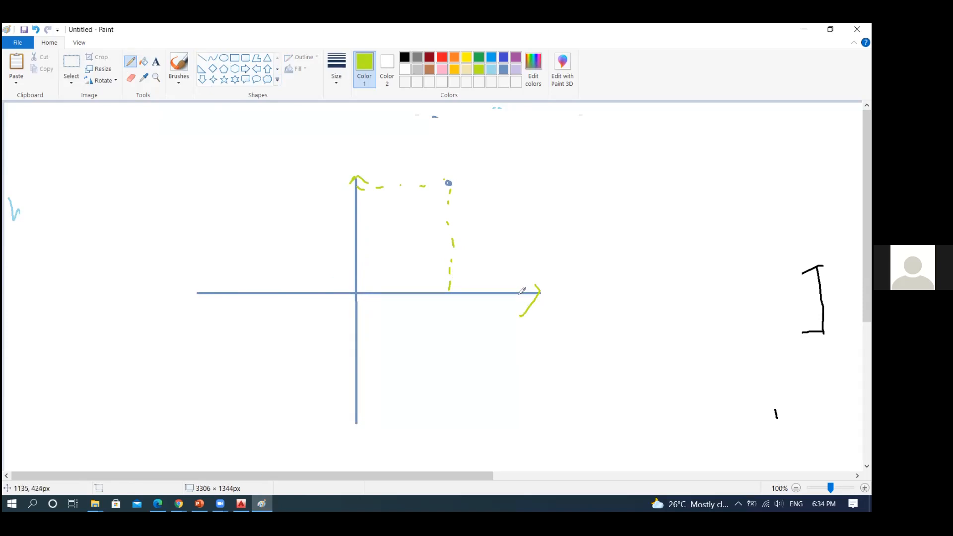
Handwrite the heading "Polar Coordinate System" in lime beside the axes.
left_click_drag(568, 157, 570, 179)
mouse_move(560, 161)
left_mouse_down()
mouse_move(565, 154)
mouse_move(604, 169)
mouse_move(674, 158)
mouse_move(703, 141)
mouse_move(709, 124)
mouse_move(716, 148)
mouse_move(718, 131)
mouse_move(739, 136)
mouse_move(768, 118)
left_mouse_up()
mouse_move(640, 200)
left_mouse_down()
mouse_move(638, 223)
mouse_move(666, 252)
mouse_move(670, 192)
mouse_move(677, 214)
mouse_move(692, 198)
mouse_move(718, 192)
mouse_move(727, 201)
left_mouse_up()
left_click(628, 222)
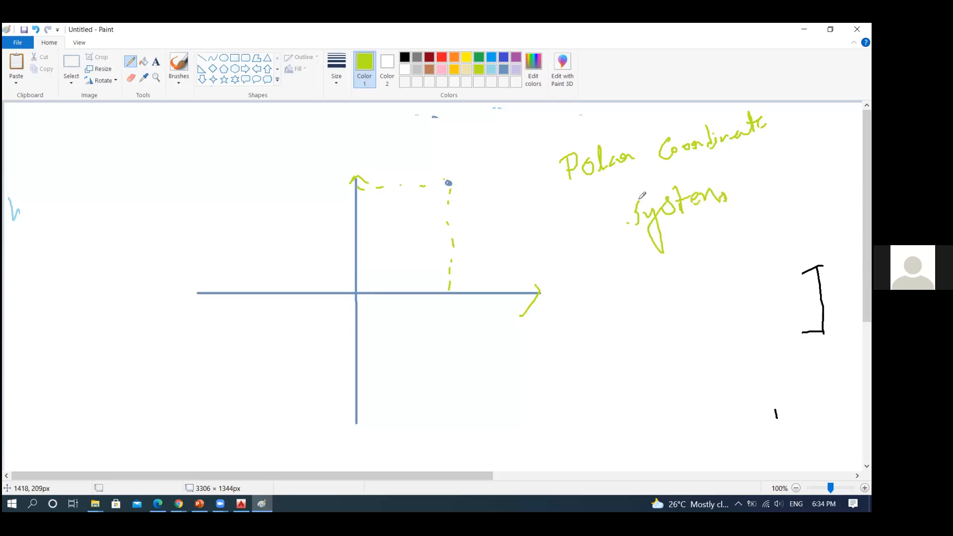
left_click_drag(640, 200, 615, 238)
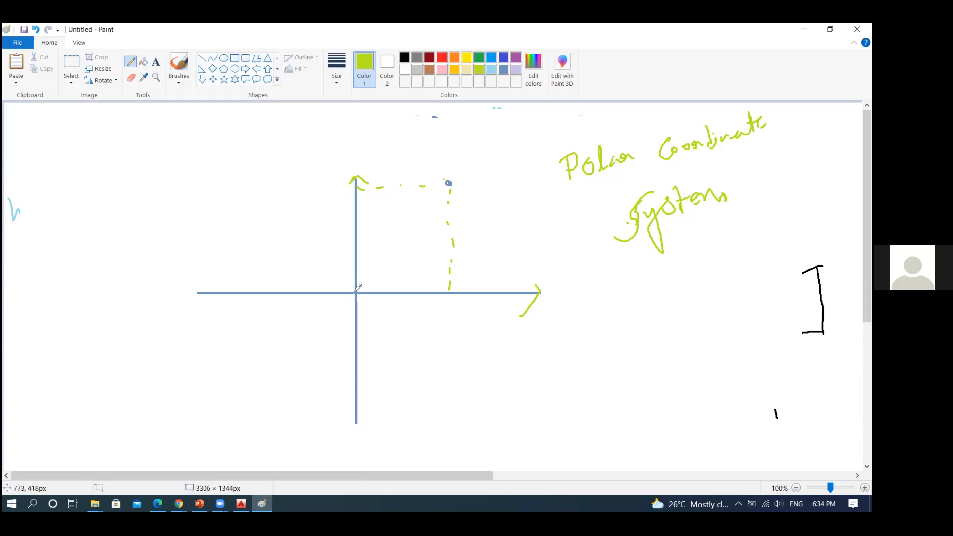
Sketch a slanted line from the origin to the first-quadrant point and label it 30 mm.
left_click_drag(355, 292, 358, 284)
left_click_drag(363, 283, 449, 186)
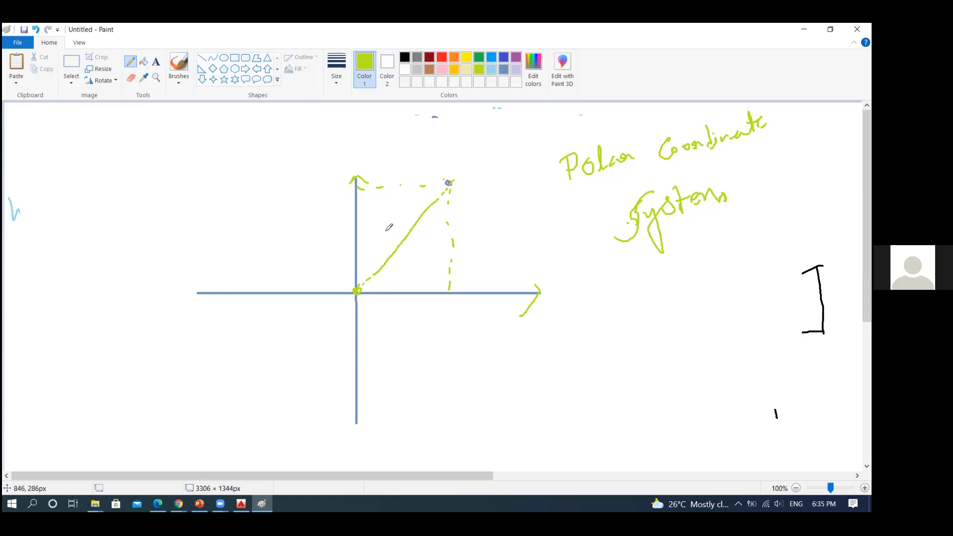
left_click(372, 221)
mouse_move(373, 221)
left_mouse_down()
mouse_move(380, 224)
mouse_move(371, 235)
mouse_move(386, 211)
mouse_move(383, 218)
mouse_move(411, 211)
mouse_move(440, 189)
left_mouse_up()
left_click_drag(361, 288, 388, 259)
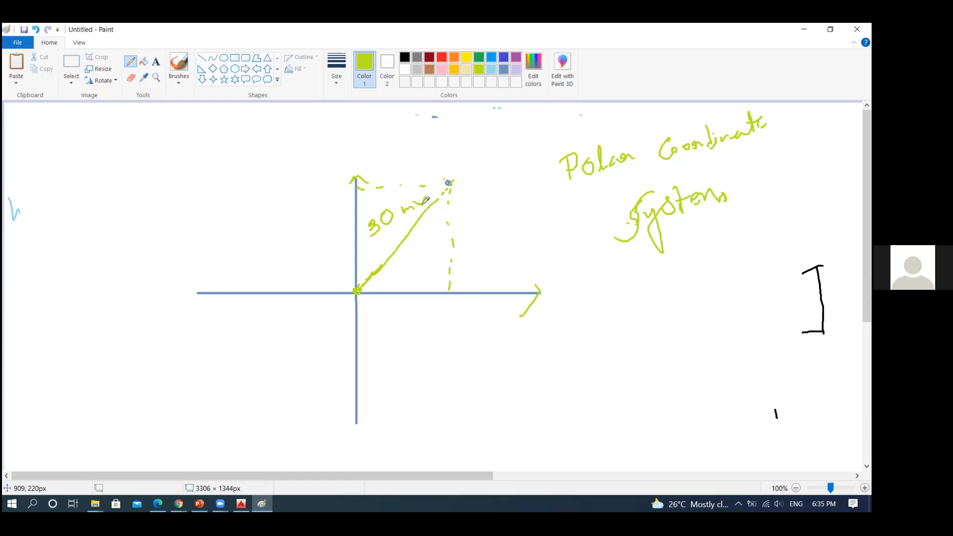
Dot sample points around the origin and mark the slanted line's angle as 50 from the horizontal axis labelled +x.
left_click(367, 162)
left_click(273, 181)
left_click(227, 239)
left_click(226, 326)
left_click(246, 356)
left_click(386, 383)
left_click(458, 354)
mouse_move(387, 263)
left_mouse_down()
mouse_move(397, 274)
mouse_move(393, 300)
mouse_move(415, 250)
left_mouse_up()
mouse_move(530, 276)
left_mouse_down()
mouse_move(540, 297)
mouse_move(578, 265)
mouse_move(587, 272)
left_mouse_up()
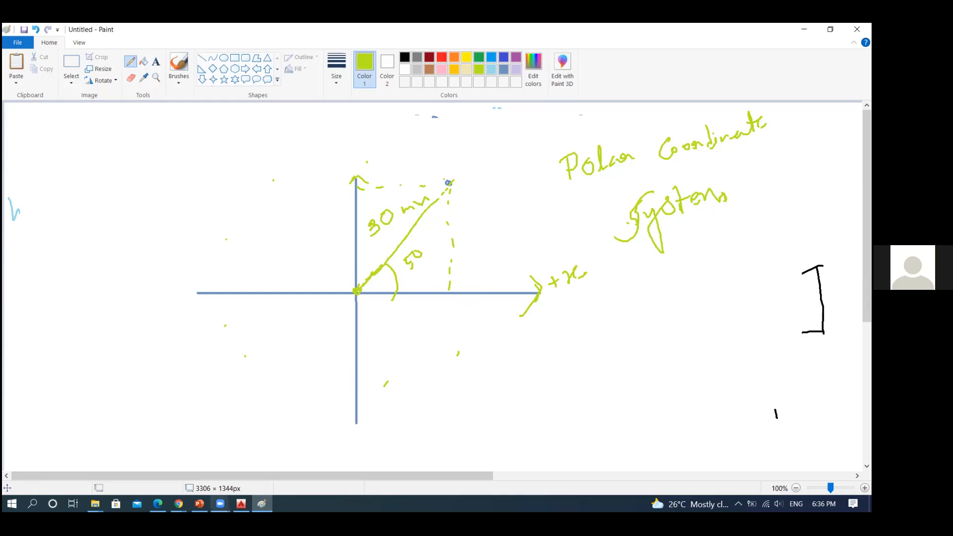
Switch to the AutoCAD drawing with the rectangular sheet.
left_click(241, 504)
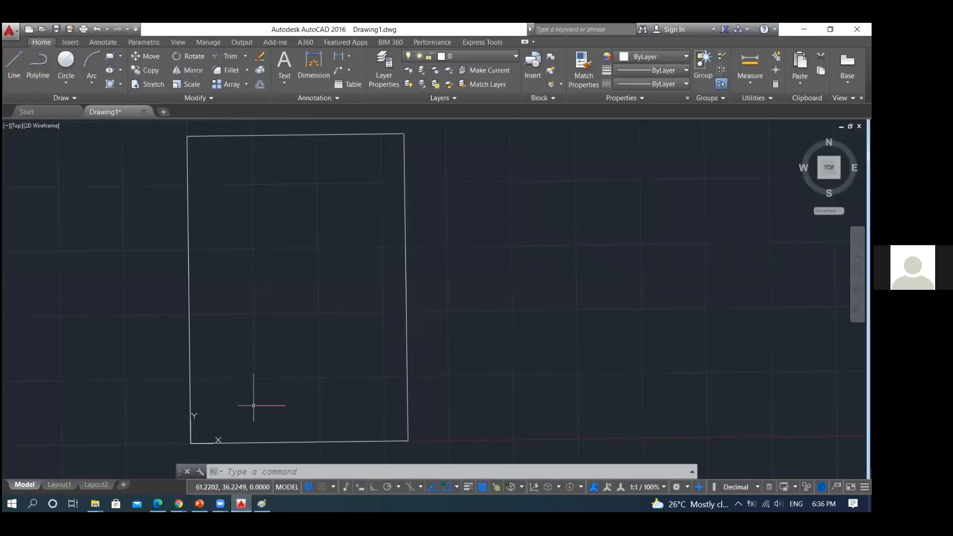
left_click(15, 61)
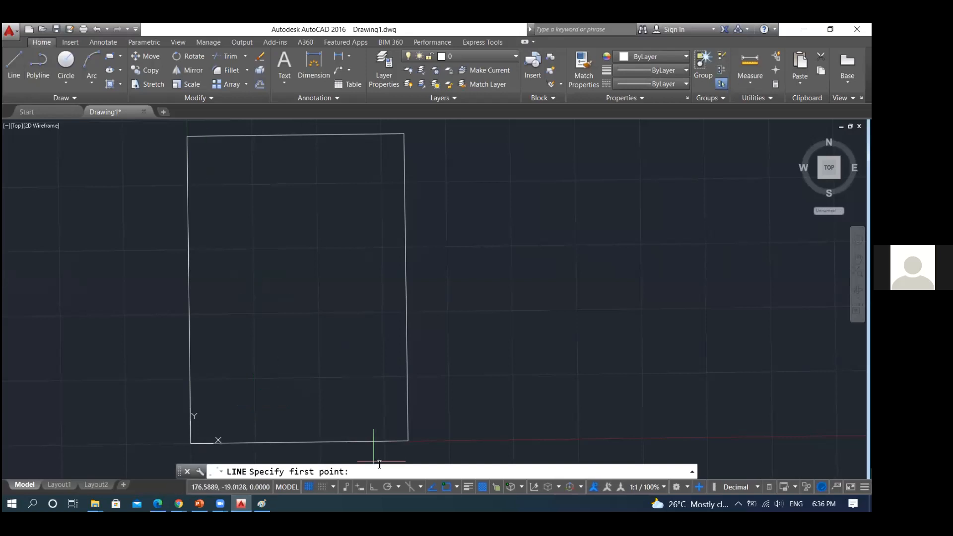
key("Escape")
key("Escape")
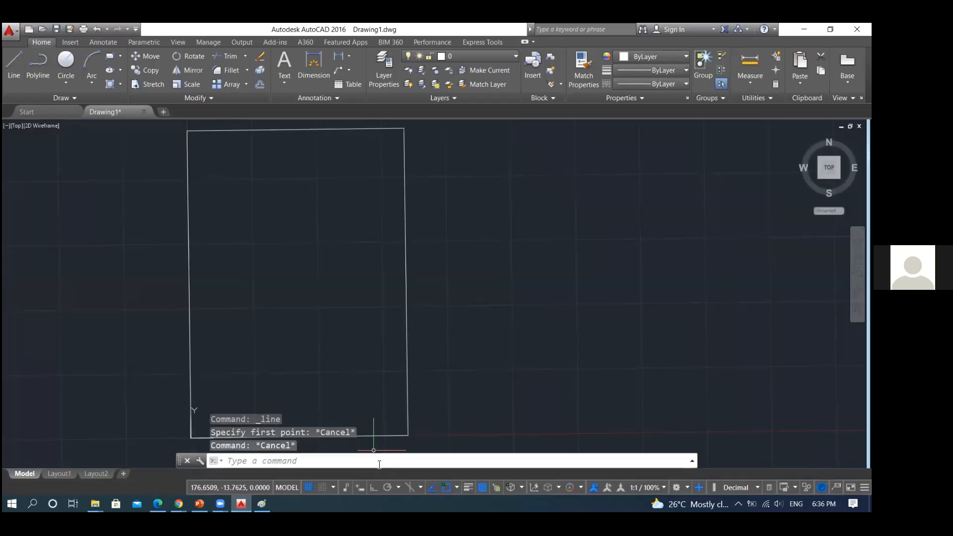
Start the Line command with its first point at 0,0.
type("line")
key("Return")
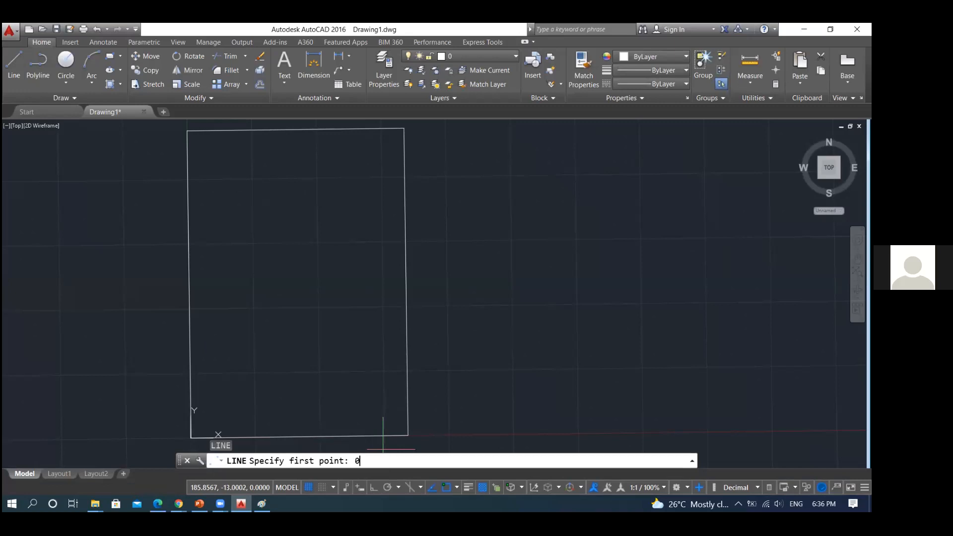
type("0")
key("Return")
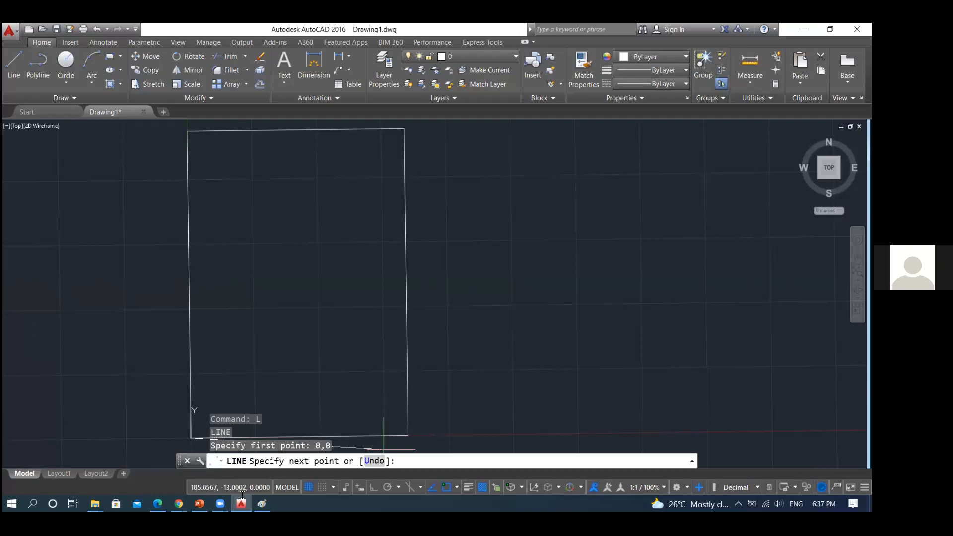
Switch to Paint and handwrite "D, D" in the empty area beside the polar sketch.
left_click(263, 504)
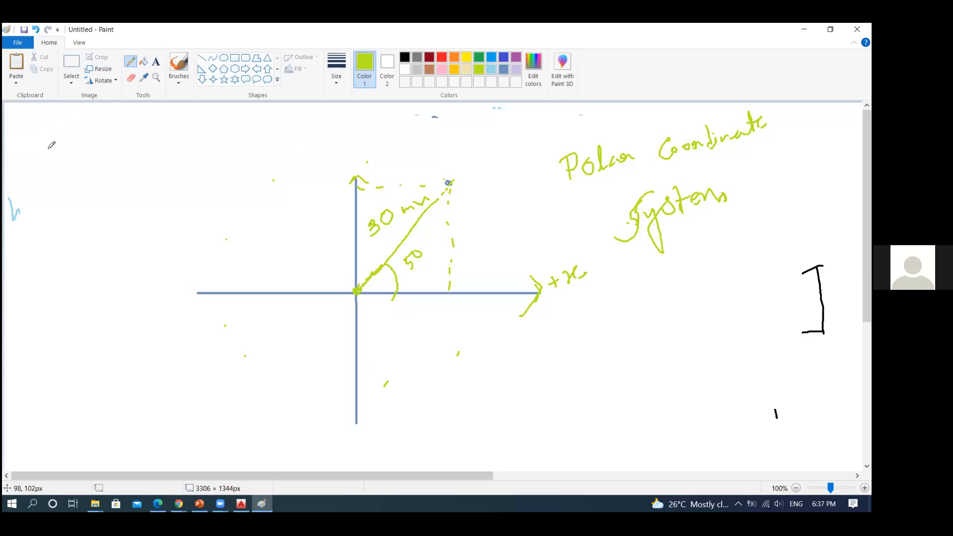
mouse_move(60, 139)
left_mouse_down()
mouse_move(59, 161)
mouse_move(67, 153)
mouse_move(52, 162)
mouse_move(72, 167)
left_mouse_up()
mouse_move(87, 131)
left_mouse_down()
mouse_move(88, 148)
mouse_move(106, 135)
mouse_move(87, 154)
left_mouse_up()
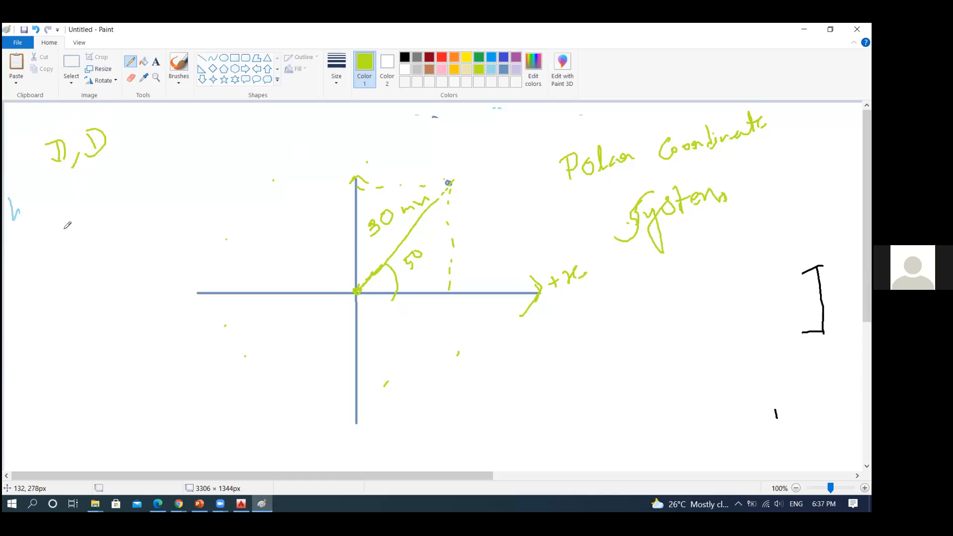
Handwrite the polar notation "D < A" below "D, D".
mouse_move(68, 231)
left_mouse_down()
mouse_move(72, 238)
mouse_move(64, 215)
mouse_move(82, 244)
mouse_move(55, 245)
left_mouse_up()
mouse_move(105, 219)
left_mouse_down()
mouse_move(99, 229)
mouse_move(127, 186)
mouse_move(99, 229)
mouse_move(152, 239)
left_mouse_up()
left_click(157, 217)
mouse_move(157, 187)
left_mouse_down()
mouse_move(160, 204)
mouse_move(180, 202)
mouse_move(180, 181)
left_mouse_up()
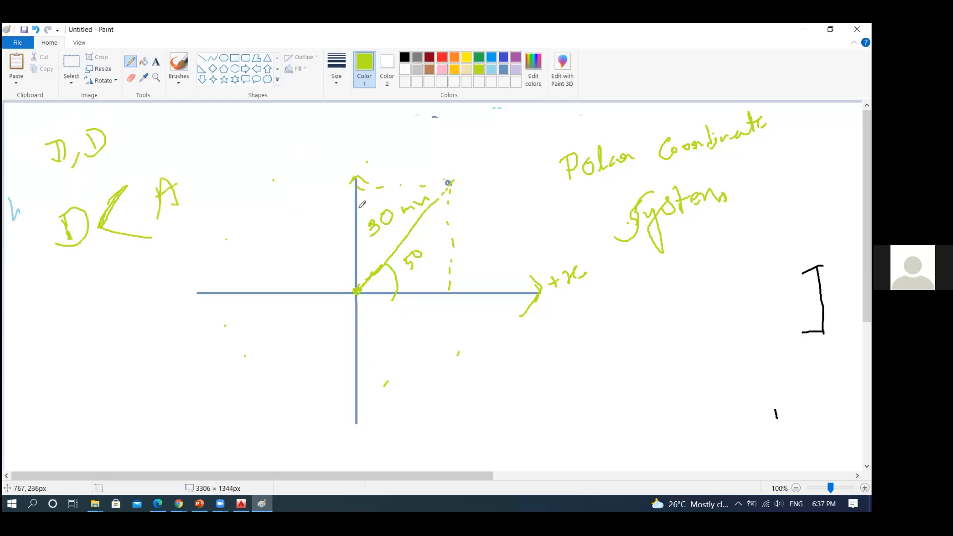
Handwrite "30 < 50" below the horizontal axis and add a degree mark to the sketch's 50 angle label.
scroll(382, 243, "down", 2)
scroll(393, 258, "up", 2)
mouse_move(459, 371)
left_mouse_down()
mouse_move(472, 387)
mouse_move(454, 393)
mouse_move(502, 360)
mouse_move(520, 393)
left_mouse_up()
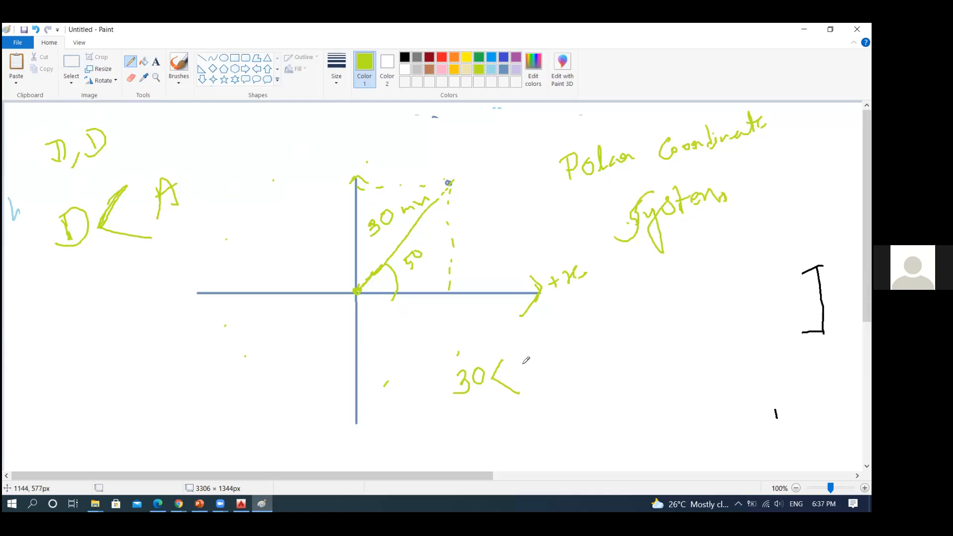
left_click_drag(529, 361, 525, 371)
mouse_move(545, 348)
left_mouse_down()
mouse_move(544, 360)
mouse_move(547, 347)
left_mouse_up()
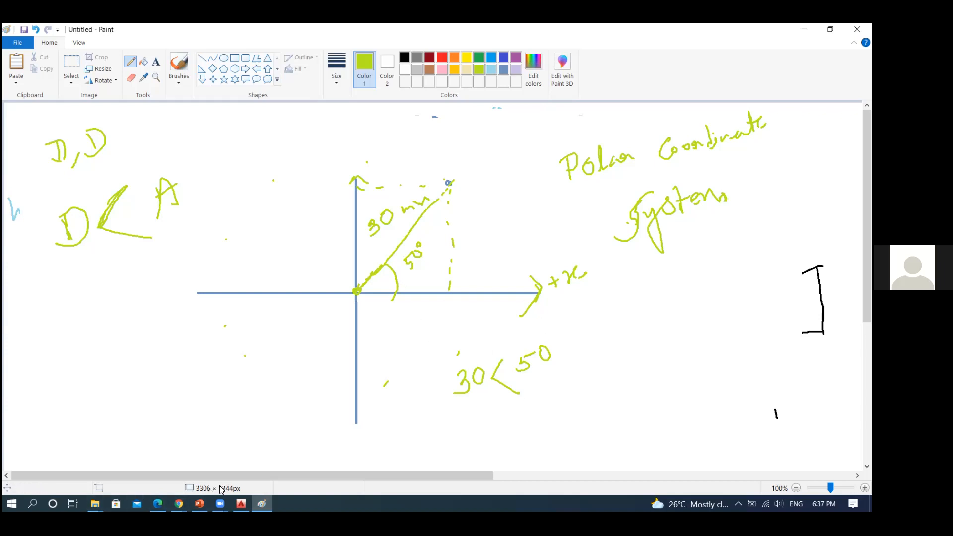
Switch to AutoCAD and finish the line from the origin with the polar endpoint 30<50.
left_click(241, 504)
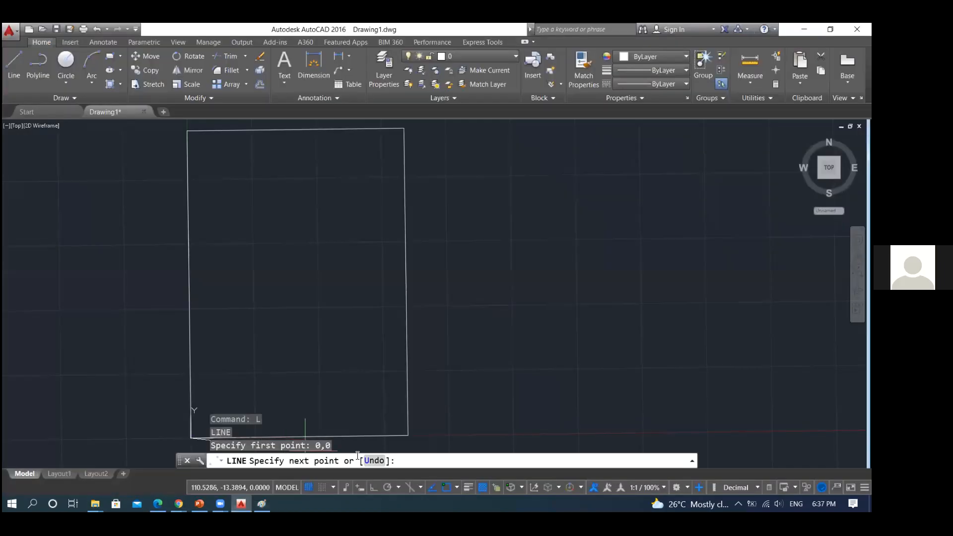
type("0<50")
key("Return")
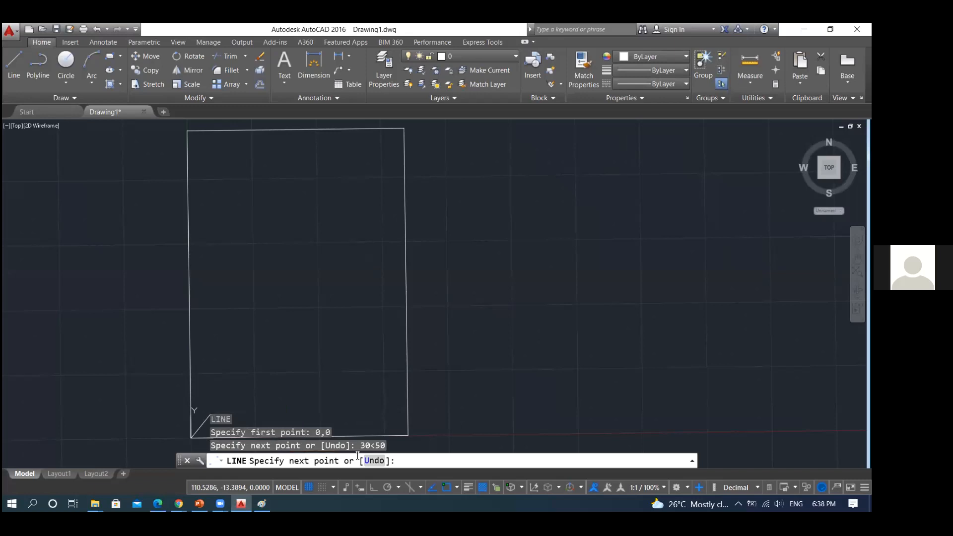
key("Return")
scroll(251, 340, "down", 4)
scroll(212, 383, "up", 5)
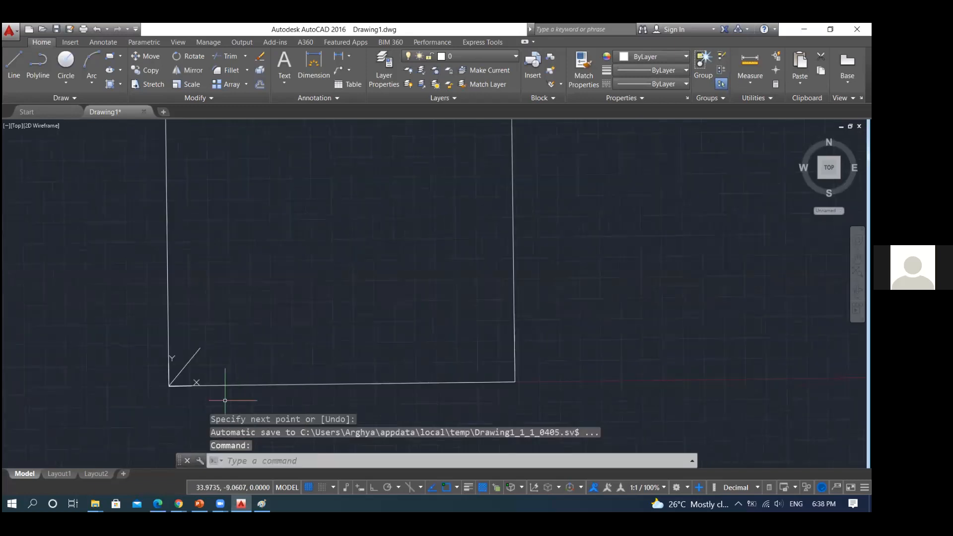
scroll(189, 366, "up", 5)
scroll(228, 325, "down", 1)
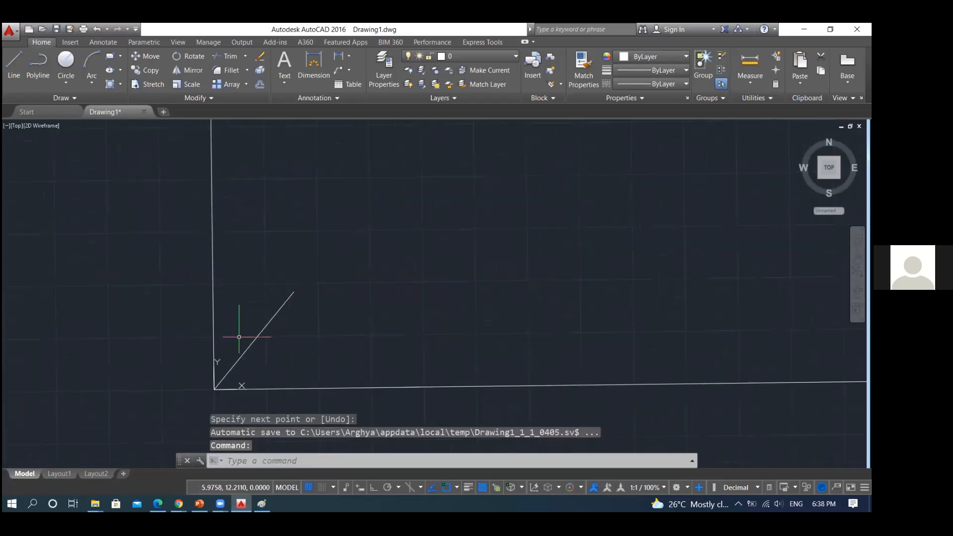
scroll(247, 341, "down", 1)
scroll(249, 348, "up", 2)
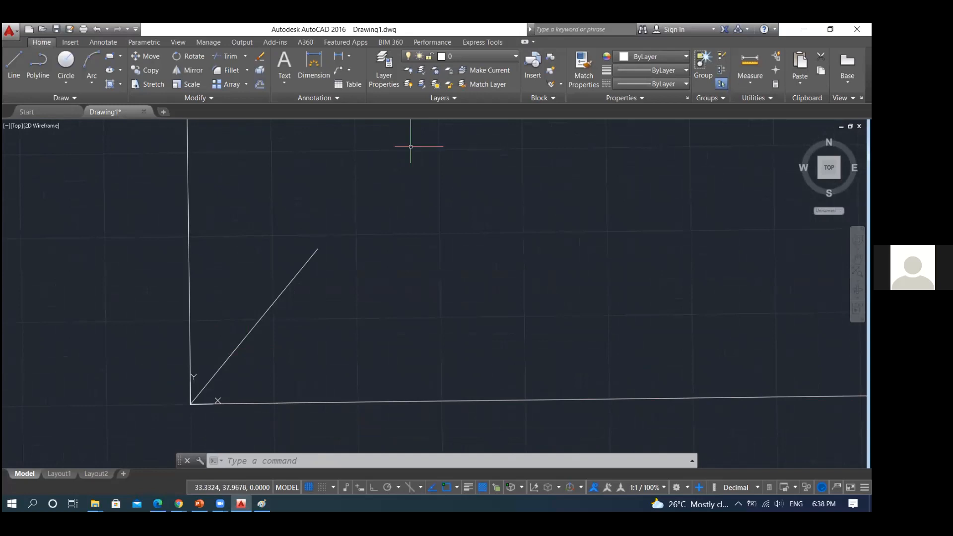
Erase the slanted line that starts at the sheet's origin corner.
type("e")
key("Return")
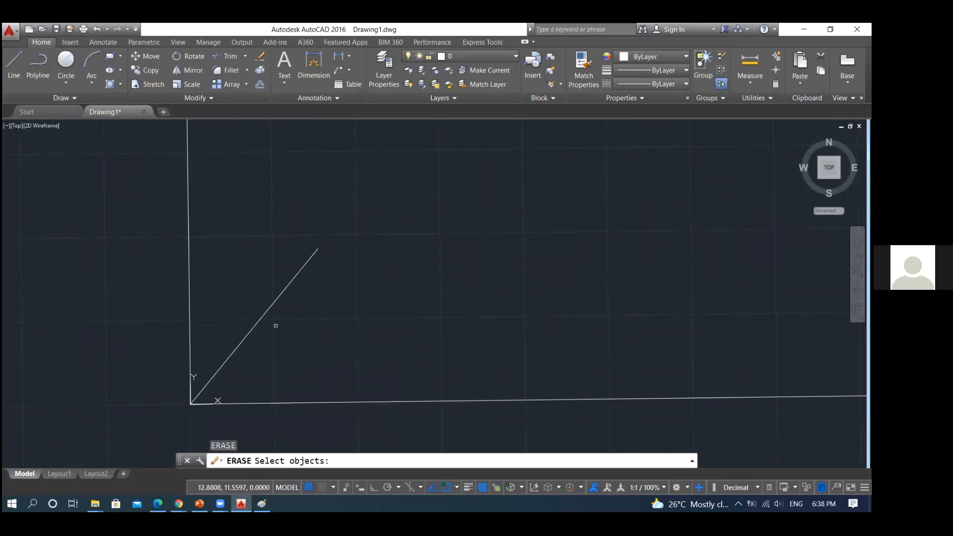
left_click(262, 316)
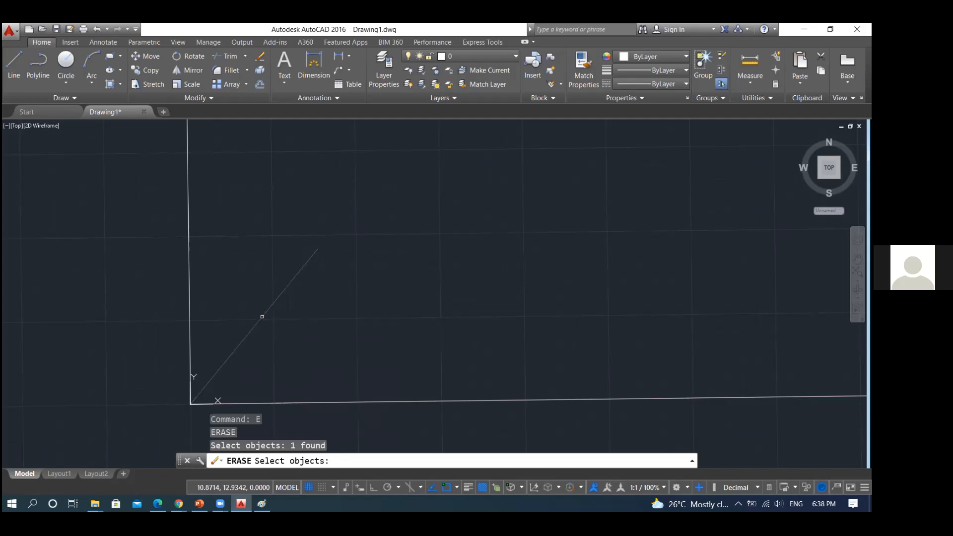
key("Return")
scroll(228, 345, "down", 2)
scroll(236, 344, "up", 2)
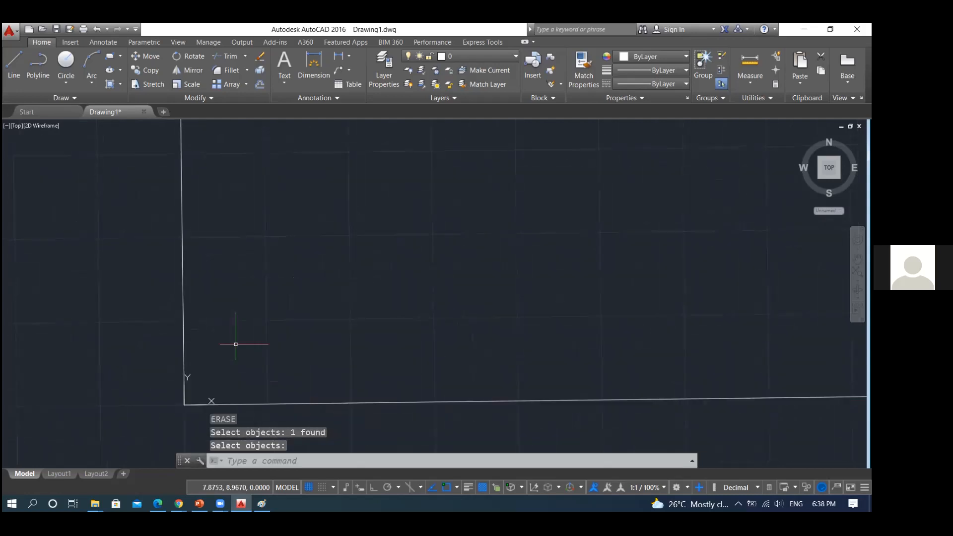
scroll(230, 341, "down", 2)
scroll(230, 341, "up", 2)
scroll(232, 344, "down", 2)
scroll(207, 384, "down", 2)
scroll(206, 384, "up", 4)
scroll(206, 384, "up", 1)
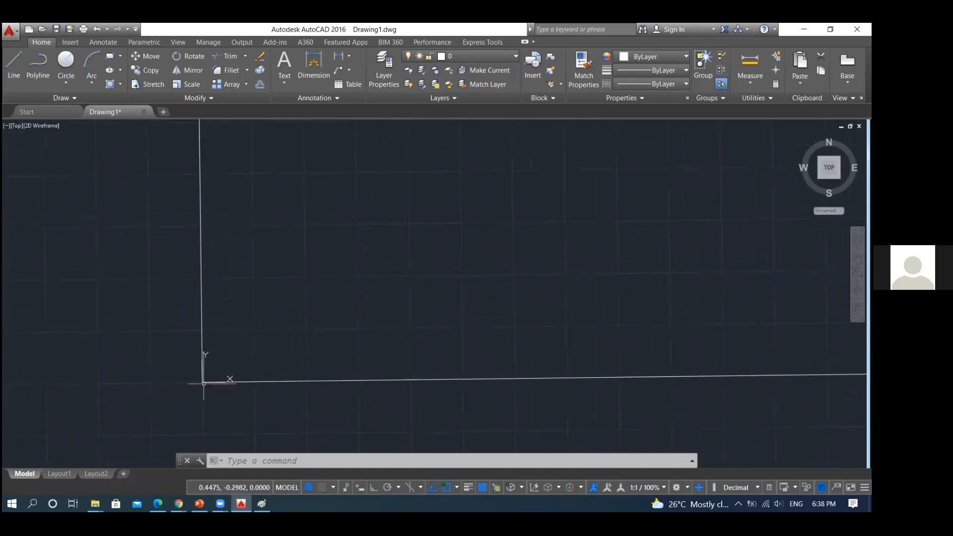
scroll(204, 340, "up", 5)
scroll(201, 359, "down", 5)
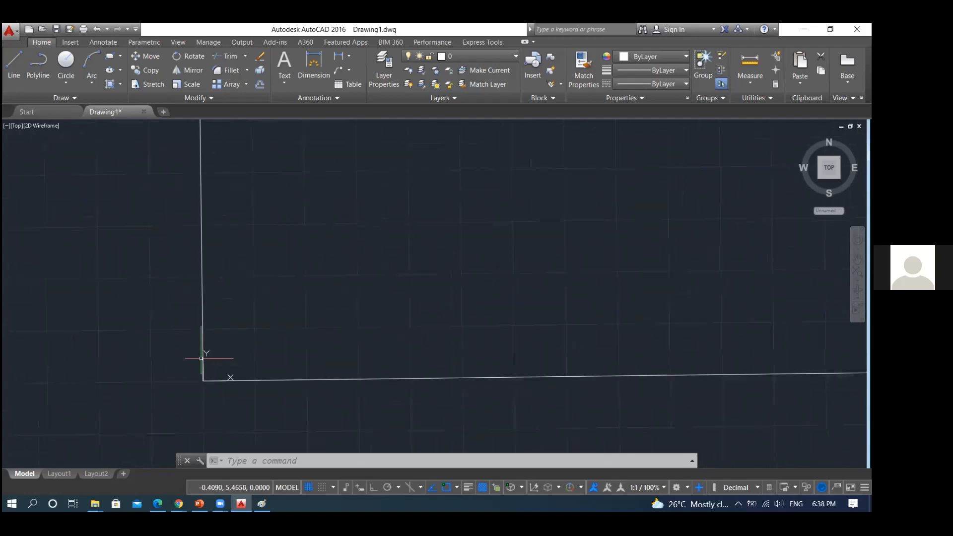
Switch to Paint and handwrite an "@" sign below the "D < A" notation.
mouse_move(242, 504)
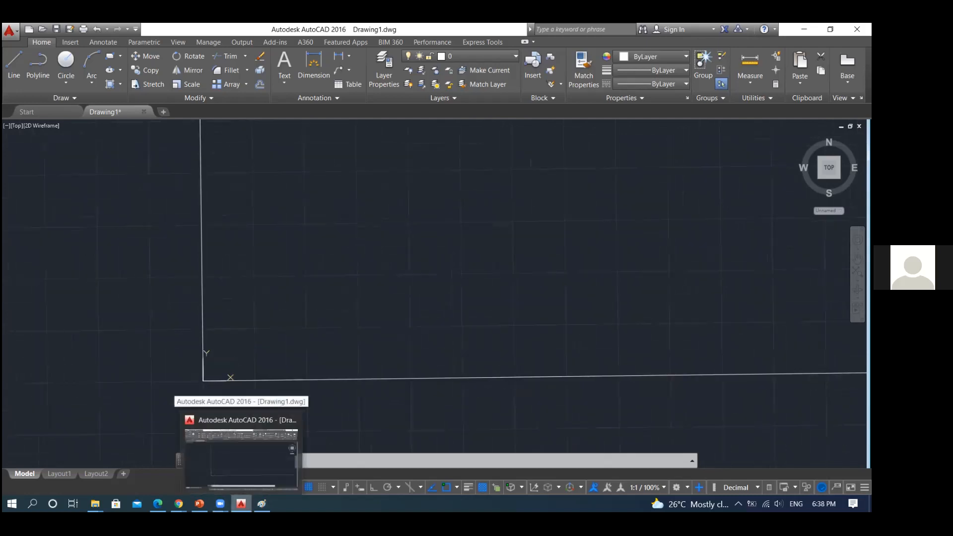
left_click(262, 504)
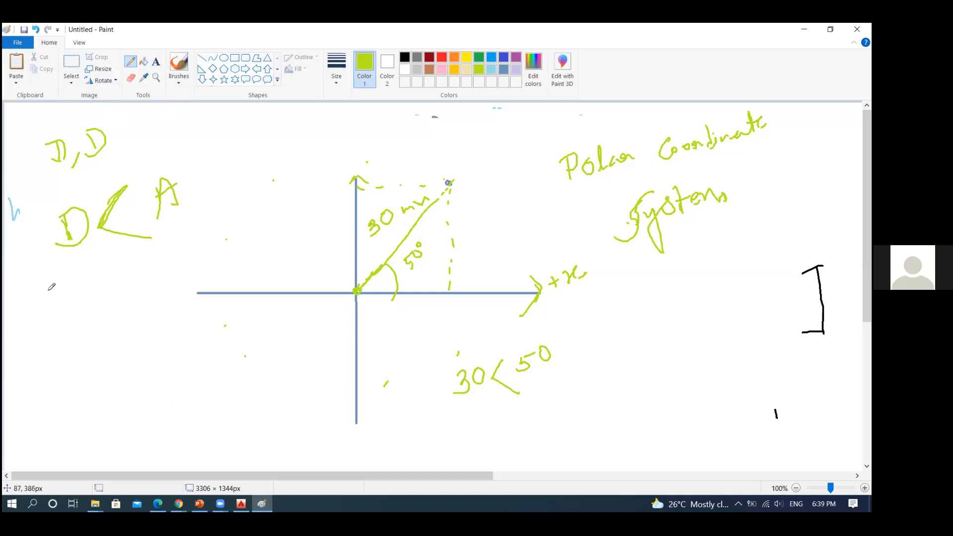
mouse_move(91, 297)
left_mouse_down()
mouse_move(107, 283)
mouse_move(75, 316)
mouse_move(119, 281)
left_mouse_up()
left_click(241, 504)
scroll(174, 328, "down", 2)
scroll(169, 397, "down", 2)
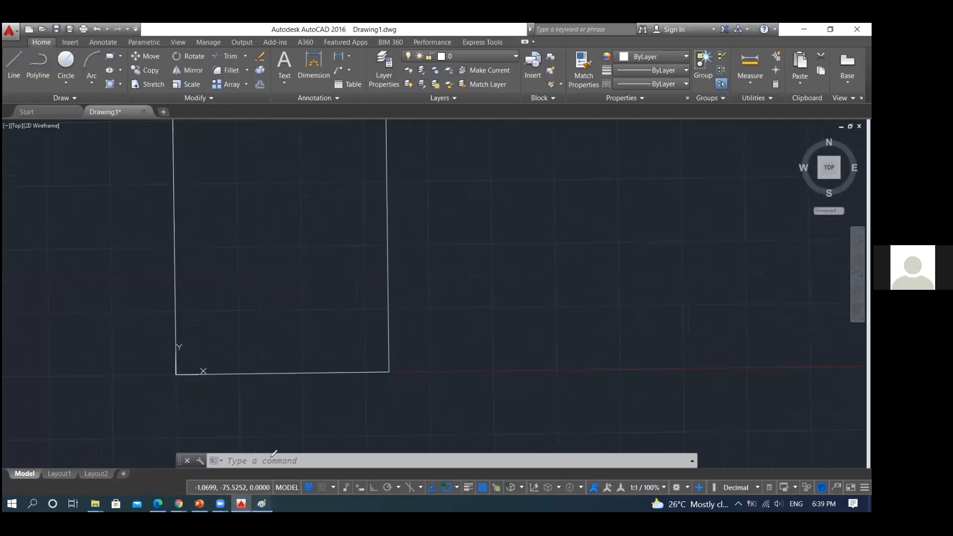
left_click(262, 504)
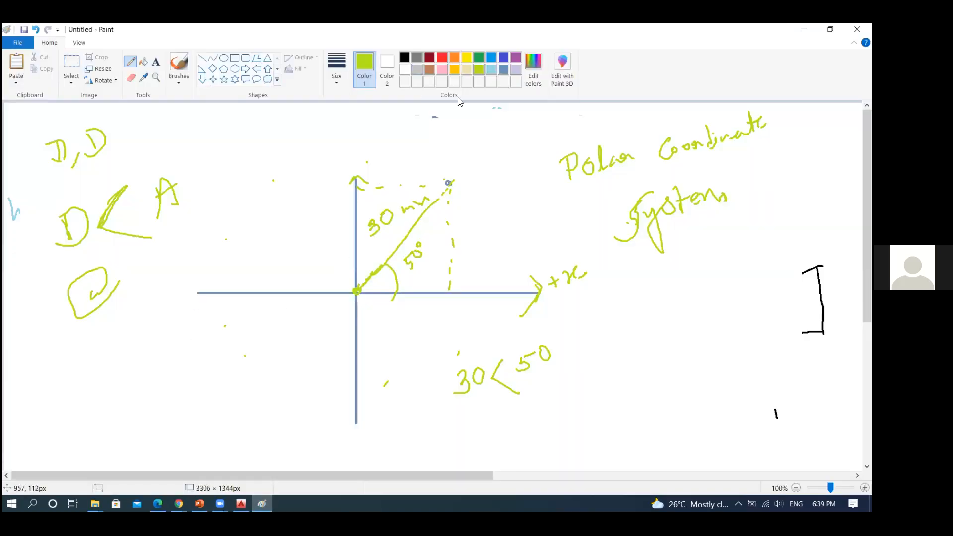
Delete the slanted line with its dashed projections and its 30 mm and 50° labels from the first quadrant.
left_click(78, 61)
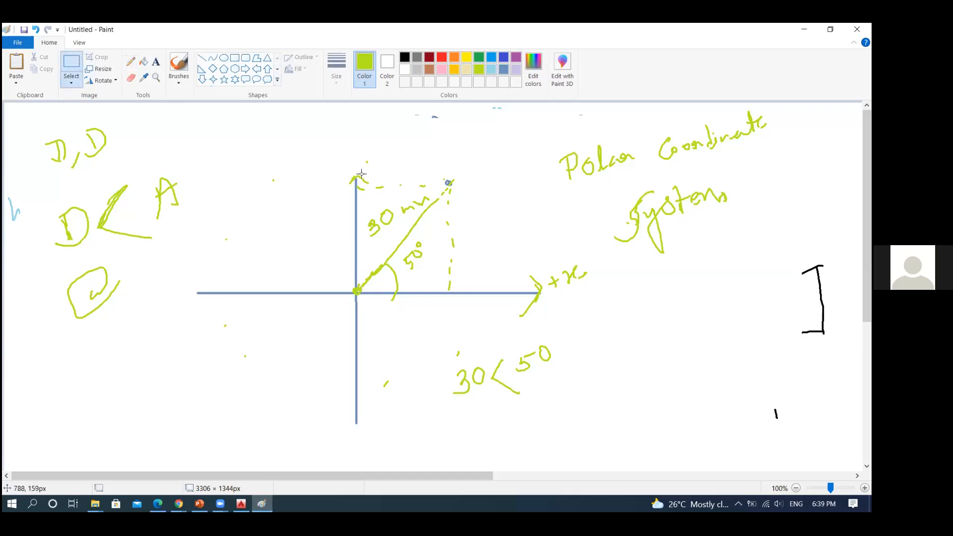
left_click_drag(362, 175, 509, 288)
key("Delete")
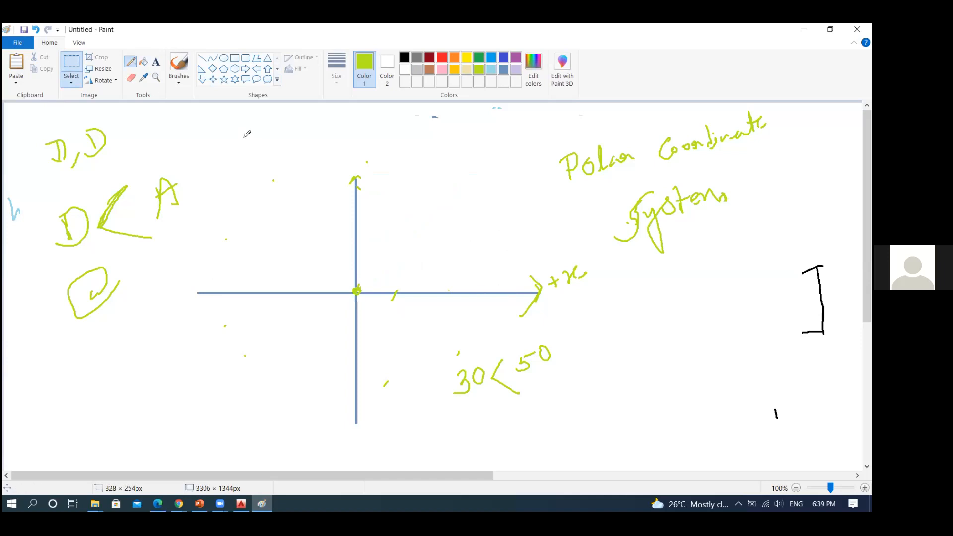
Sketch a horizontal line in the first quadrant with the pencil, labelling its start (30,30) and its length 100.
left_click(131, 61)
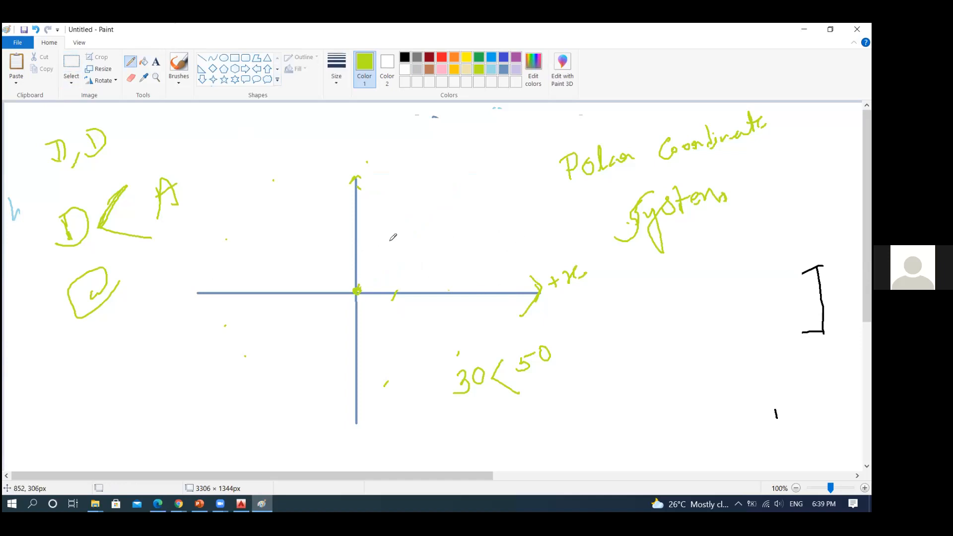
left_click_drag(389, 244, 544, 240)
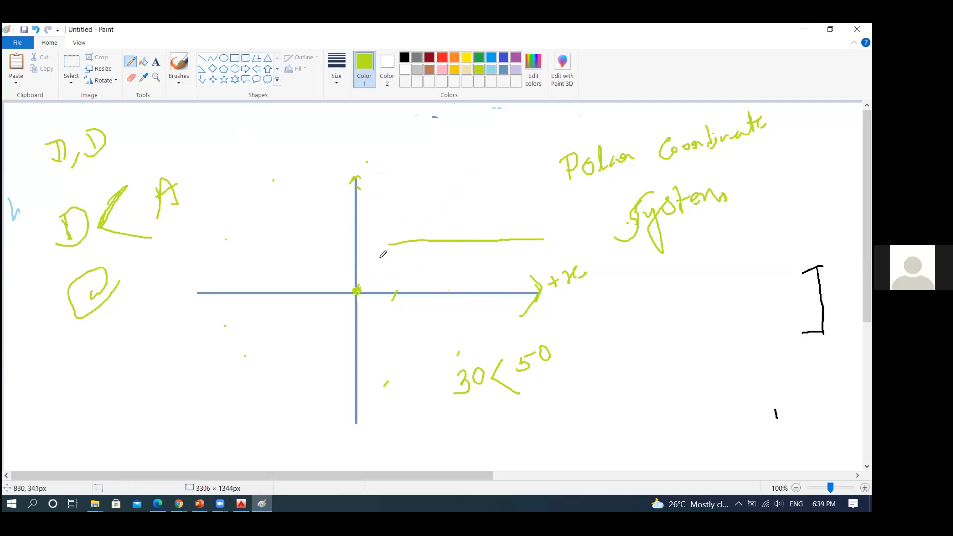
mouse_move(379, 259)
left_mouse_down()
mouse_move(385, 266)
mouse_move(376, 273)
mouse_move(422, 259)
mouse_move(388, 283)
left_mouse_up()
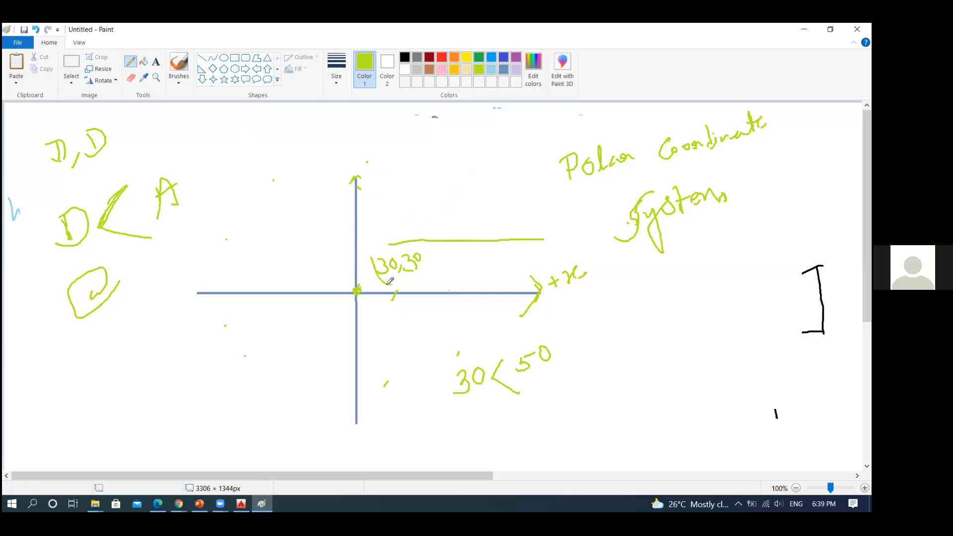
left_click_drag(423, 251, 425, 273)
mouse_move(460, 207)
left_mouse_down()
mouse_move(462, 220)
mouse_move(478, 205)
left_mouse_up()
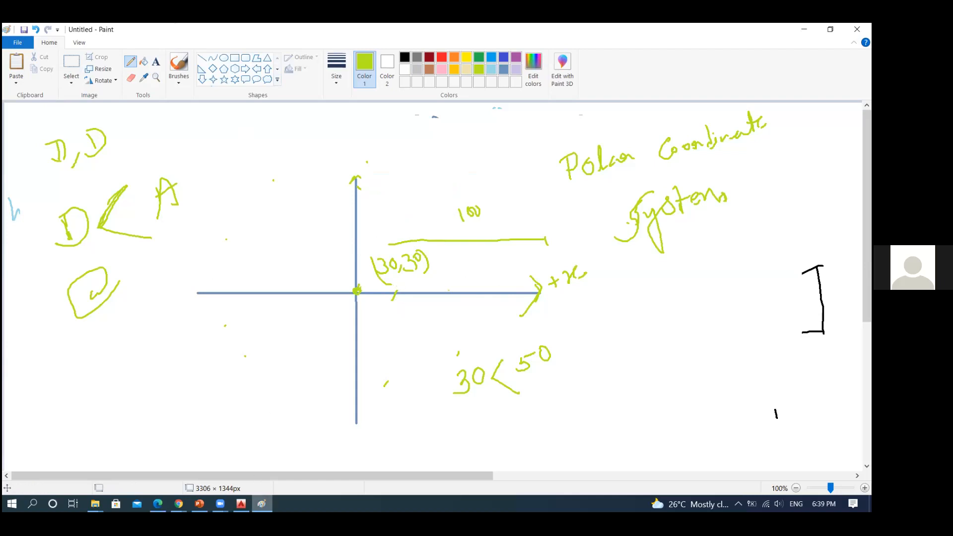
Switch to AutoCAD and start a line with its first point at 30,30.
mouse_move(262, 504)
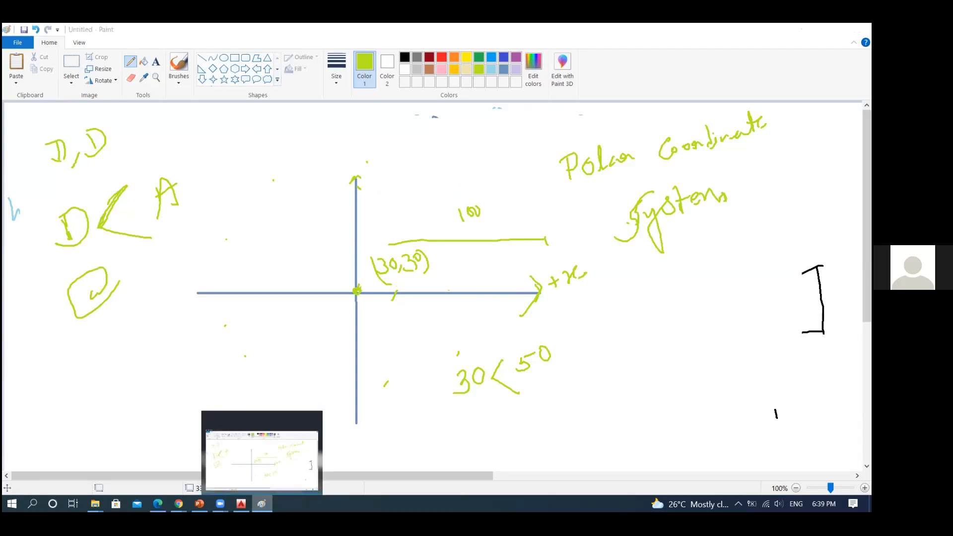
left_click(241, 504)
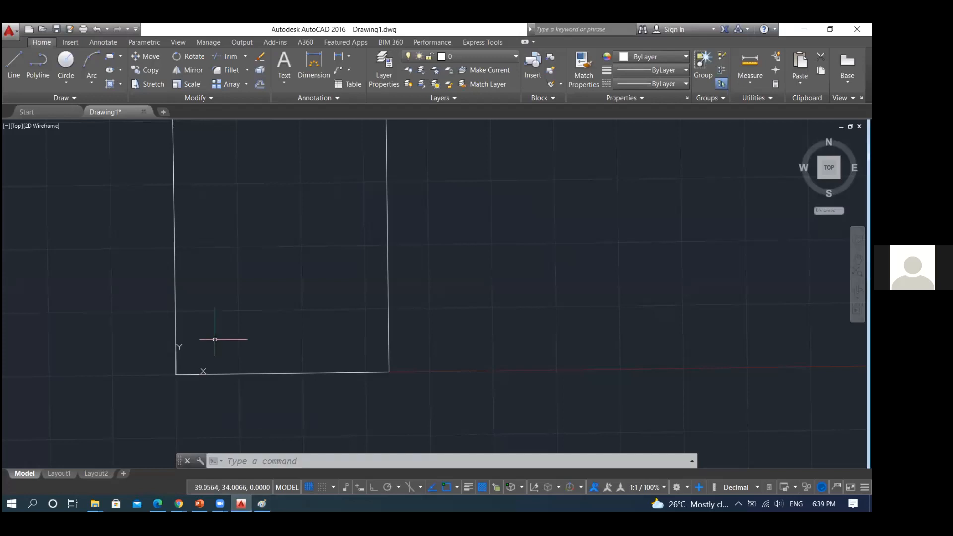
scroll(213, 335, "down", 2)
scroll(224, 330, "up", 2)
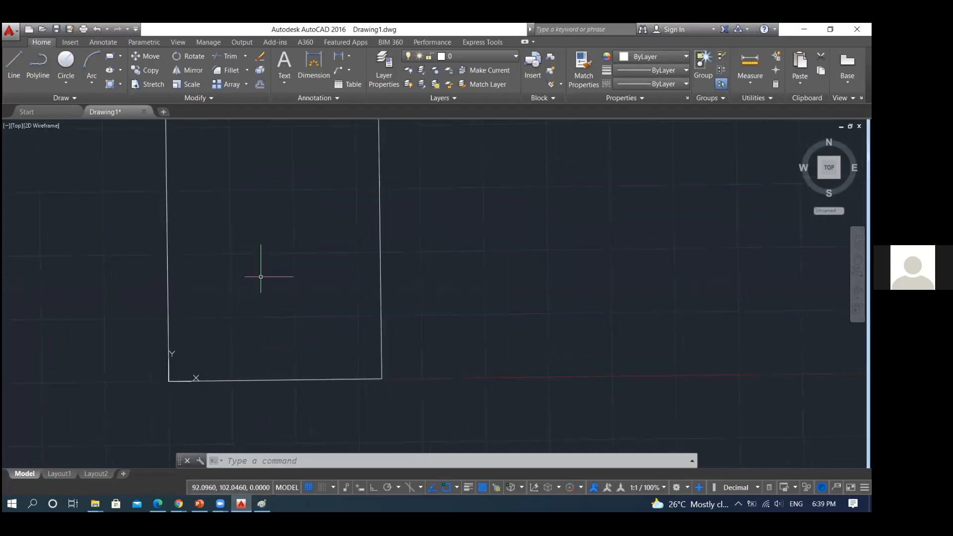
type("1")
key("Return")
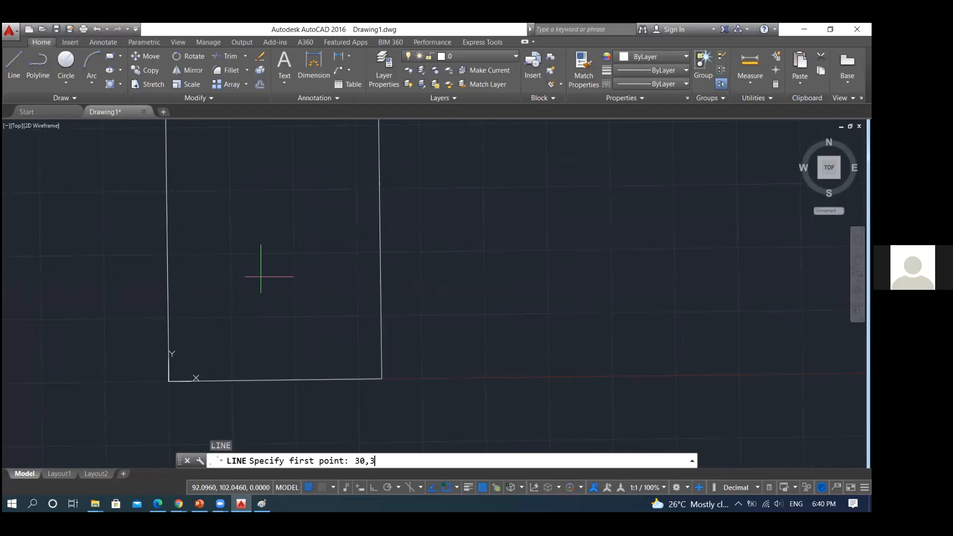
key("Return")
scroll(238, 304, "down", 2)
scroll(233, 318, "up", 6)
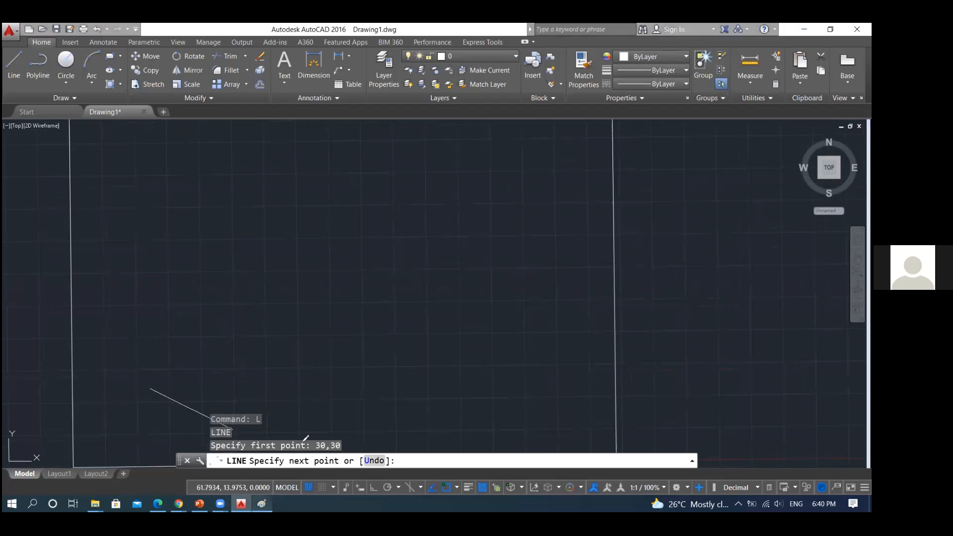
Switch to Paint and handwrite "@ 100,0" in pink above the sketched line, with x and y over the two numbers.
key("alt+Tab")
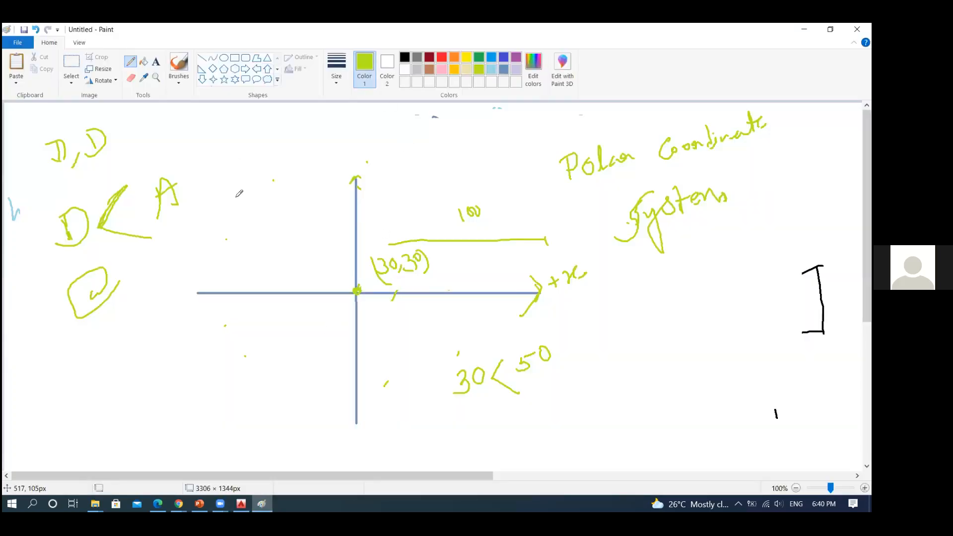
left_click(441, 70)
mouse_move(394, 174)
left_mouse_down()
mouse_move(390, 185)
mouse_move(415, 171)
mouse_move(395, 156)
mouse_move(380, 197)
mouse_move(407, 196)
left_mouse_up()
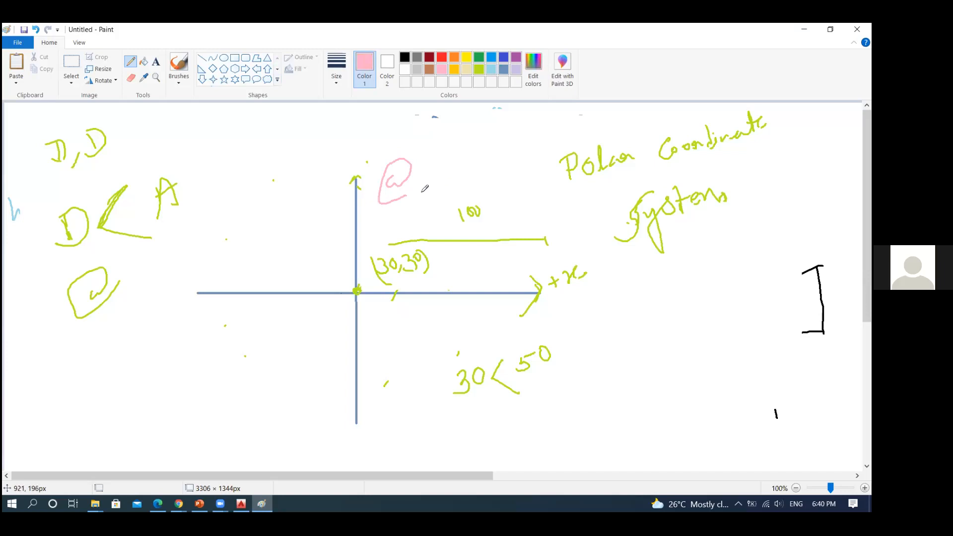
mouse_move(435, 159)
left_mouse_down()
mouse_move(435, 177)
mouse_move(450, 158)
mouse_move(470, 157)
mouse_move(467, 166)
mouse_move(480, 150)
left_mouse_up()
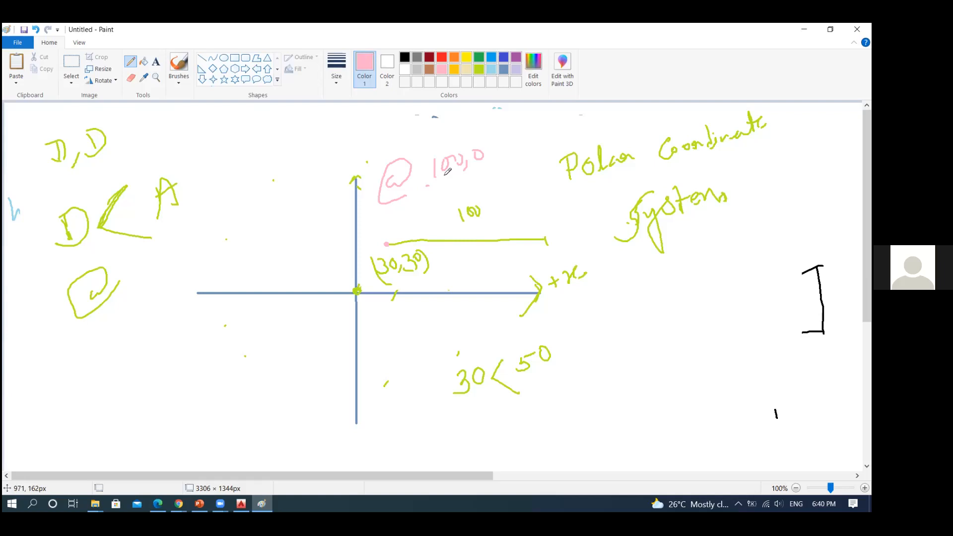
left_click_drag(437, 119, 429, 141)
left_click_drag(473, 121, 469, 126)
left_click(241, 504)
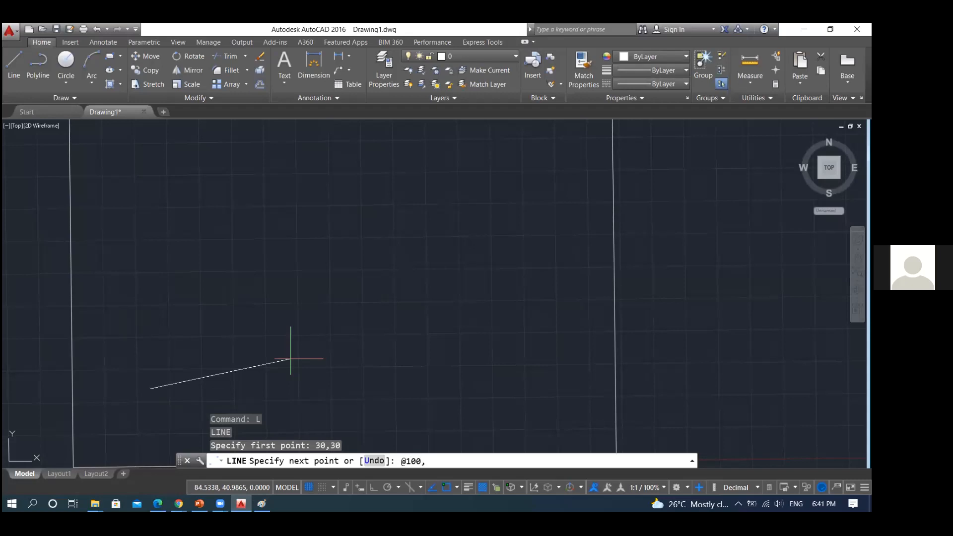
key("Return")
scroll(290, 359, "down", 4)
key("Return")
scroll(305, 372, "up", 4)
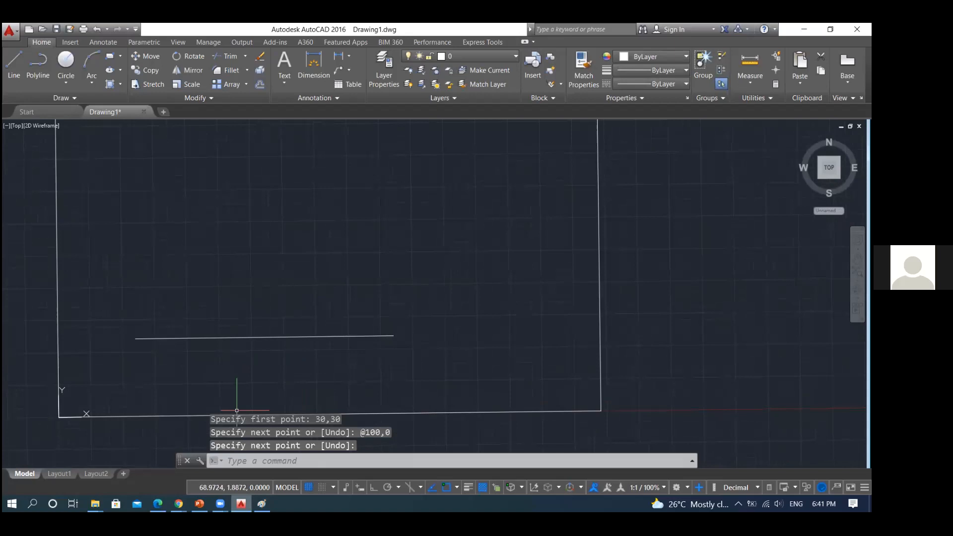
Switch to Paint and delete the pink and green sketches and writing in the first quadrant and beside it.
mouse_move(261, 504)
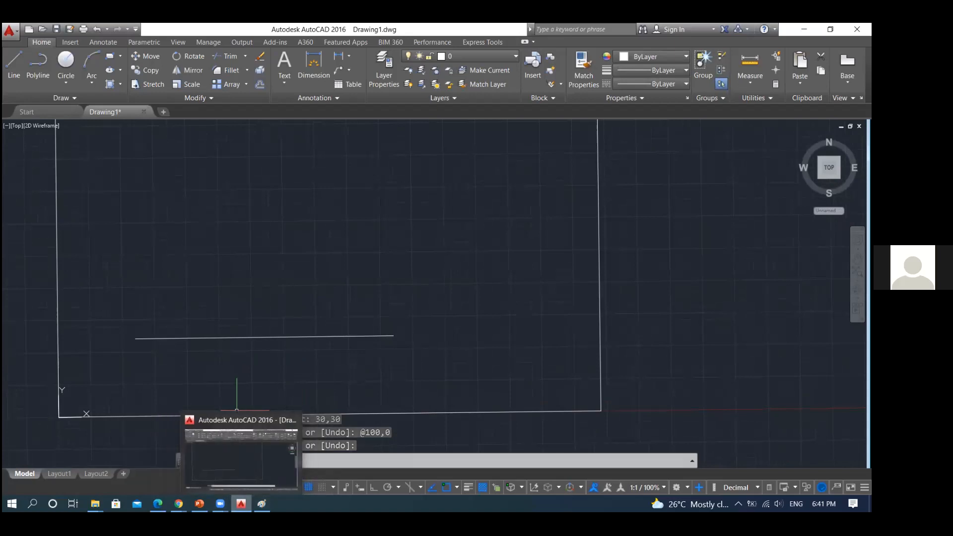
left_click(261, 504)
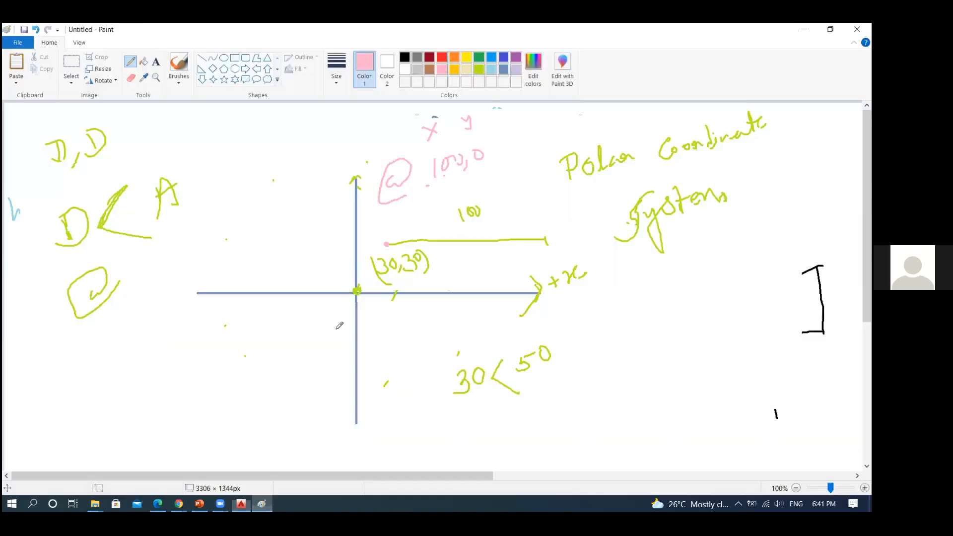
scroll(193, 276, "down", 3)
scroll(193, 276, "up", 3)
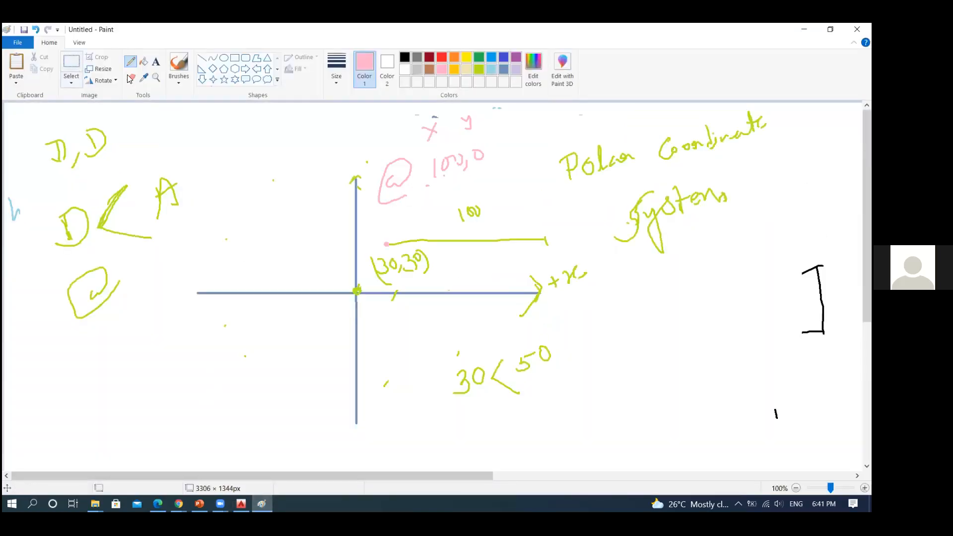
left_click(71, 64)
left_click_drag(364, 114, 521, 168)
left_click_drag(362, 106, 813, 288)
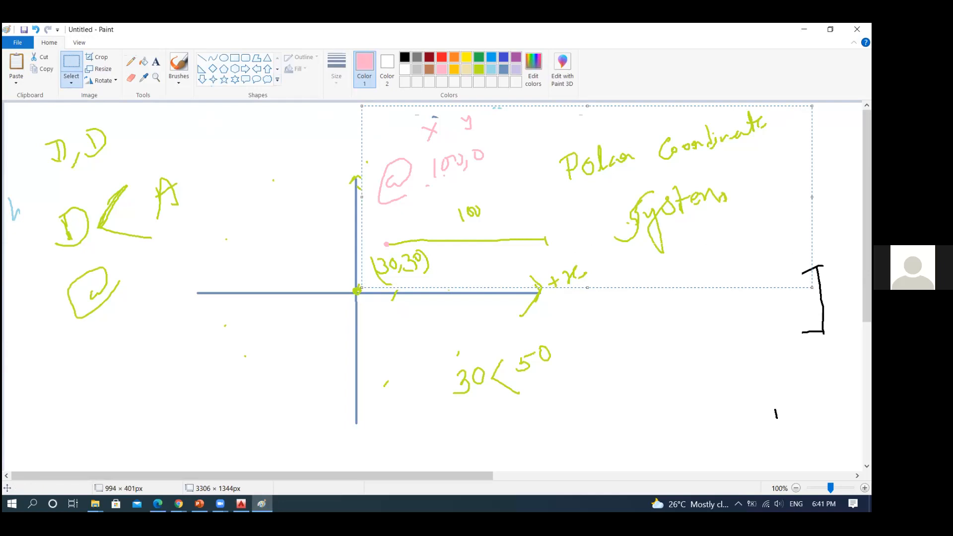
key("Delete")
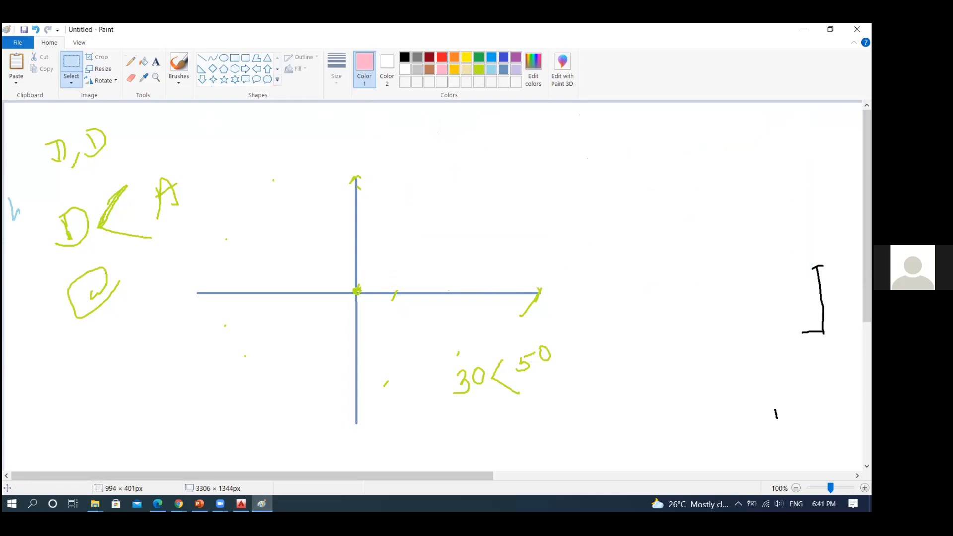
Draw a pink rectangle about 325 × 160 px in the first quadrant of the sketched axes.
scroll(223, 191, "down", 3)
scroll(177, 143, "up", 3)
left_click(131, 61)
left_click(235, 58)
left_click_drag(415, 187, 562, 259)
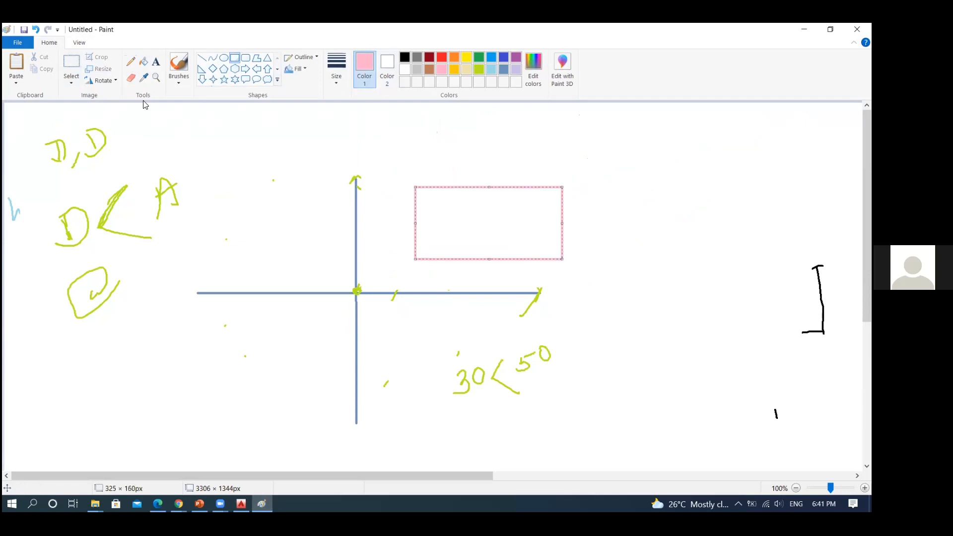
left_click(131, 62)
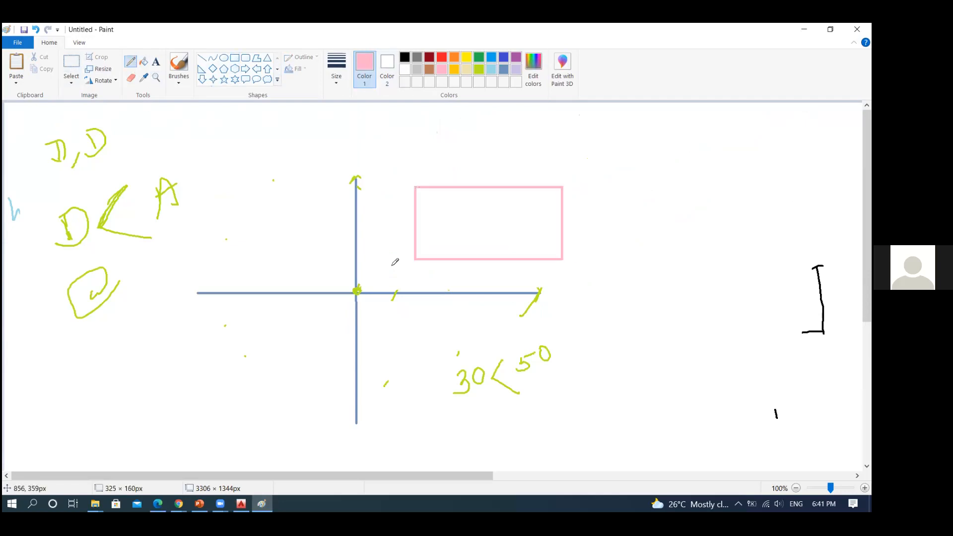
Label the rectangle with the pencil: (20,20) at its lower-left corner, 100 below its base and 70 beside its left edge.
left_click(380, 264)
mouse_move(380, 264)
left_mouse_down()
mouse_move(405, 256)
mouse_move(383, 276)
left_mouse_up()
left_click_drag(404, 245, 408, 276)
left_click_drag(493, 277, 512, 267)
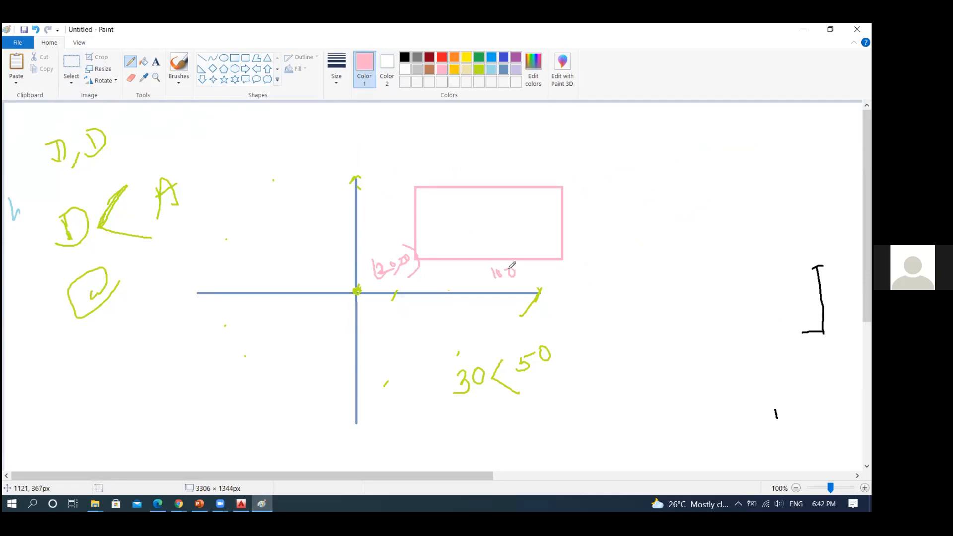
mouse_move(385, 211)
left_mouse_down()
mouse_move(388, 228)
mouse_move(399, 210)
left_mouse_up()
Handwrite the command sequence "L", "20,20" and "@ 100,0" beside the rectangle, each followed by an Enter arrow.
mouse_move(612, 162)
left_mouse_down()
mouse_move(620, 170)
mouse_move(655, 150)
mouse_move(650, 158)
left_mouse_up()
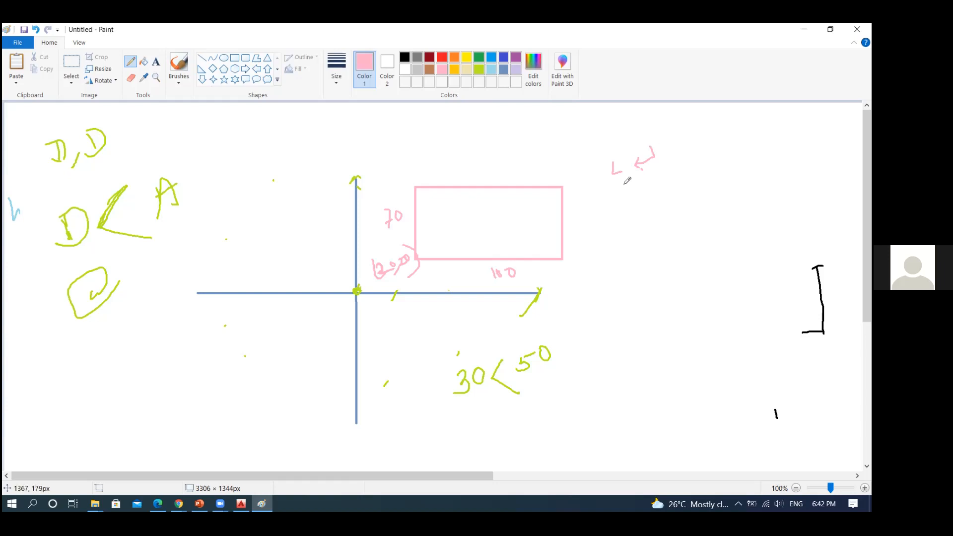
mouse_move(617, 192)
left_mouse_down()
mouse_move(616, 206)
mouse_move(627, 193)
mouse_move(643, 205)
mouse_move(662, 181)
mouse_move(695, 174)
mouse_move(691, 158)
left_mouse_up()
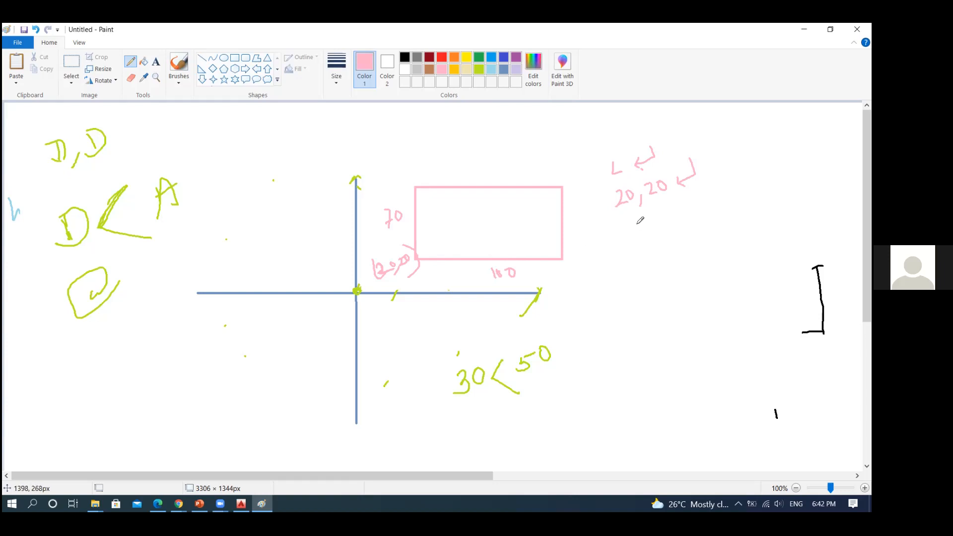
mouse_move(612, 234)
left_mouse_down()
mouse_move(614, 243)
mouse_move(627, 226)
mouse_move(604, 234)
mouse_move(612, 253)
mouse_move(628, 236)
mouse_move(647, 239)
mouse_move(656, 226)
mouse_move(666, 233)
left_mouse_up()
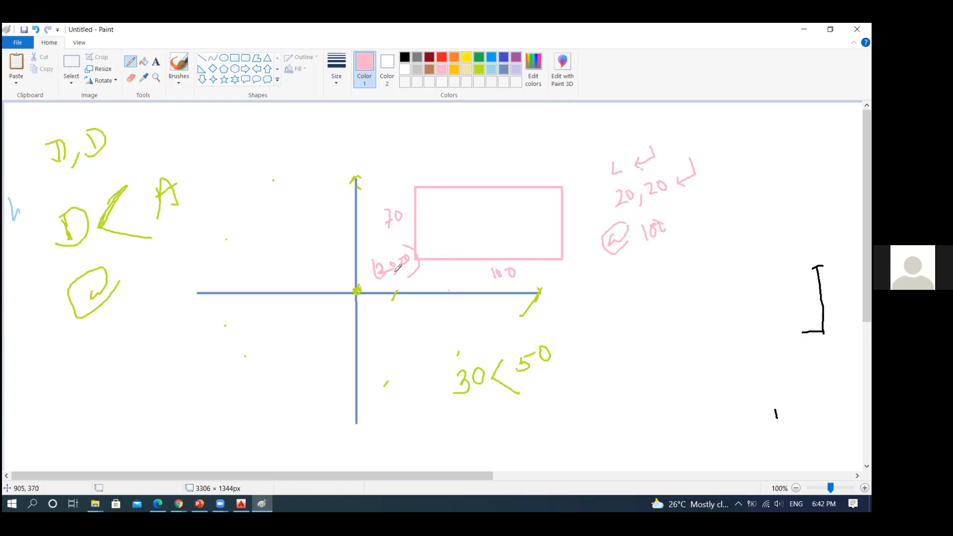
mouse_move(674, 224)
left_mouse_down()
mouse_move(674, 241)
mouse_move(683, 225)
mouse_move(708, 218)
mouse_move(713, 184)
left_mouse_up()
Mark the rectangle's lower-right corner B and handwrite "@ 0,70" with an Enter arrow under the command list.
mouse_move(618, 284)
left_mouse_down()
mouse_move(644, 279)
mouse_move(611, 303)
mouse_move(644, 287)
left_mouse_up()
left_click_drag(561, 269, 553, 280)
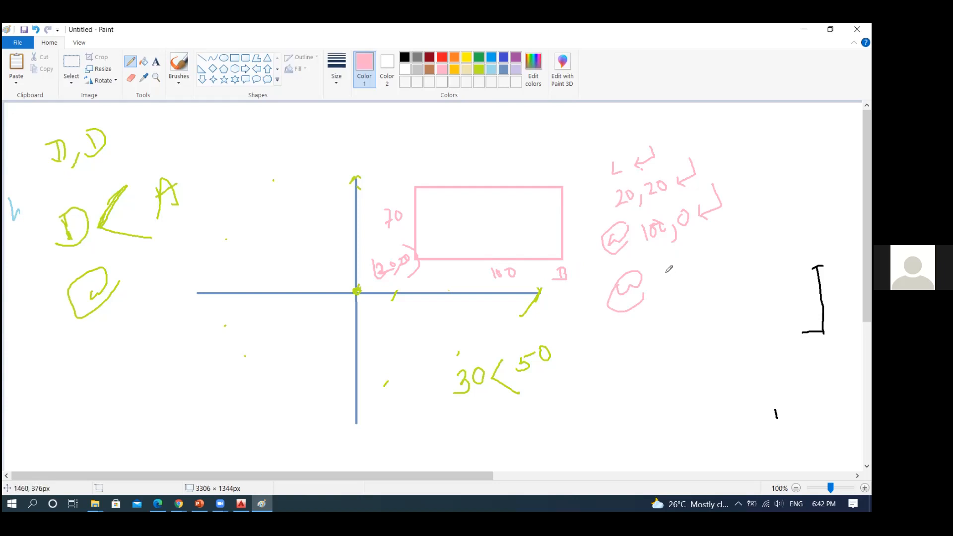
mouse_move(661, 271)
left_mouse_down()
mouse_move(664, 290)
mouse_move(673, 273)
mouse_move(656, 271)
mouse_move(683, 291)
left_mouse_up()
mouse_move(698, 260)
left_mouse_down()
mouse_move(701, 276)
mouse_move(718, 254)
mouse_move(736, 265)
mouse_move(756, 229)
left_mouse_up()
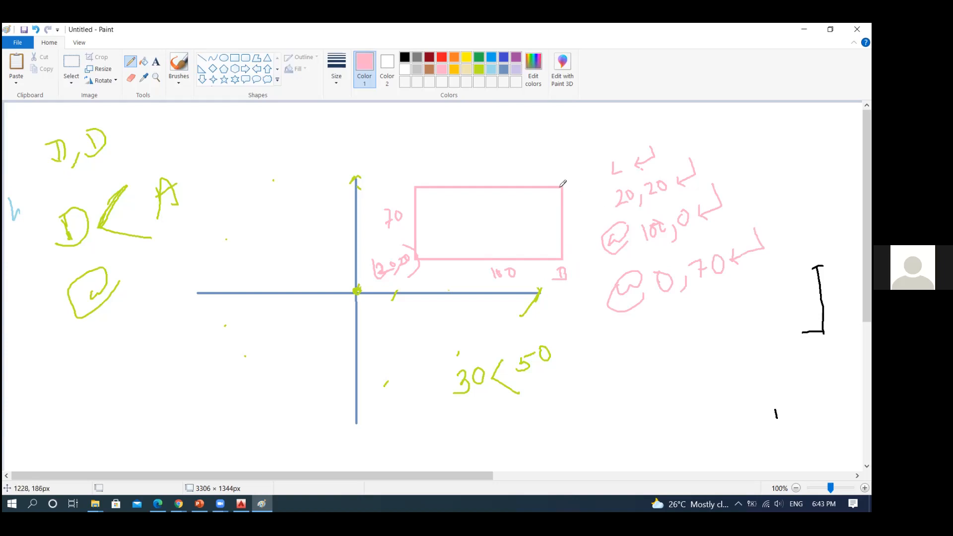
Mark the upper-right corner C, label the top edge 100, and add "@ -100,0" with an Enter arrow to the command list.
left_click_drag(571, 176, 572, 185)
mouse_move(637, 330)
left_mouse_down()
mouse_move(651, 328)
mouse_move(623, 350)
mouse_move(652, 329)
left_mouse_up()
mouse_move(492, 171)
left_mouse_down()
mouse_move(490, 185)
mouse_move(506, 170)
left_mouse_up()
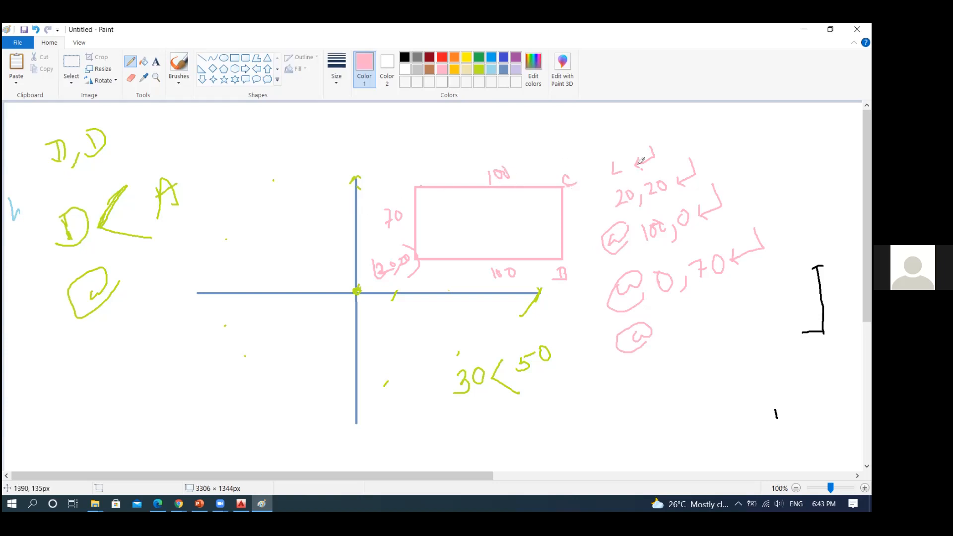
mouse_move(667, 332)
left_mouse_down()
mouse_move(707, 300)
mouse_move(722, 315)
mouse_move(738, 293)
mouse_move(773, 298)
mouse_move(764, 264)
left_mouse_up()
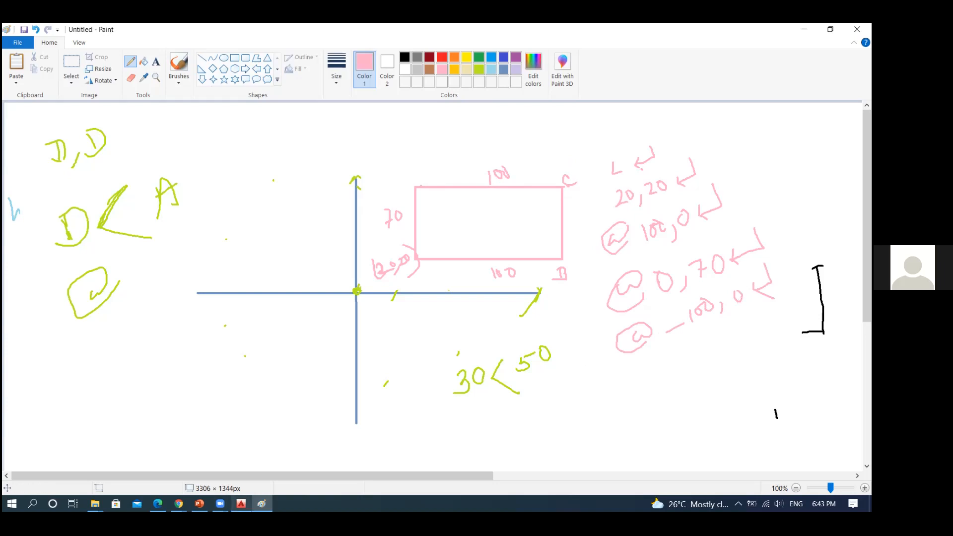
Switch to AutoCAD and erase the horizontal line inside the sheet.
left_click(241, 504)
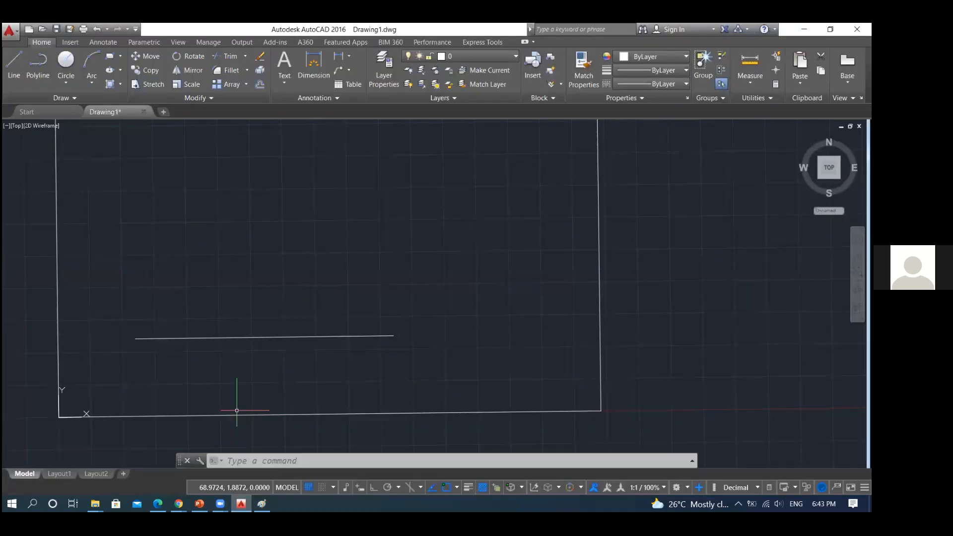
type("e")
key("Return")
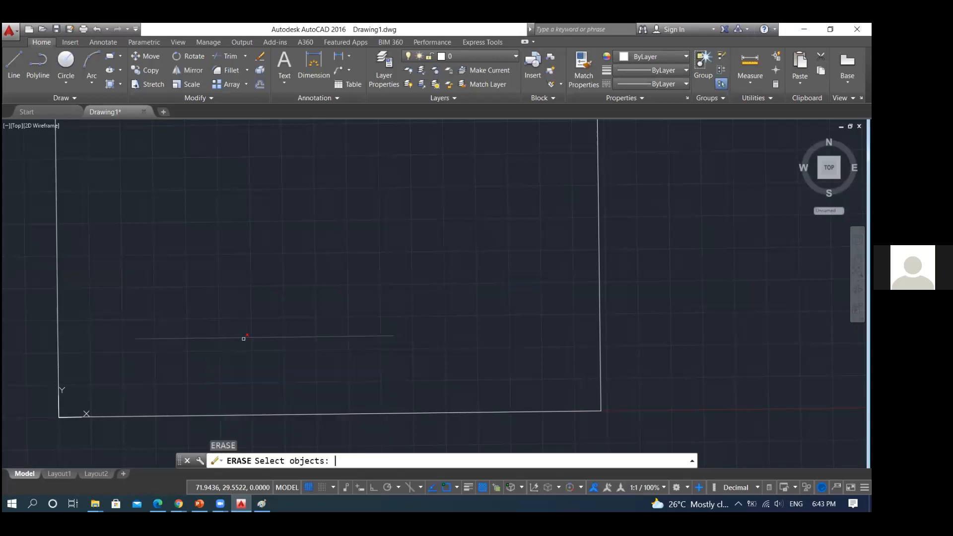
left_click(244, 338)
key("Return")
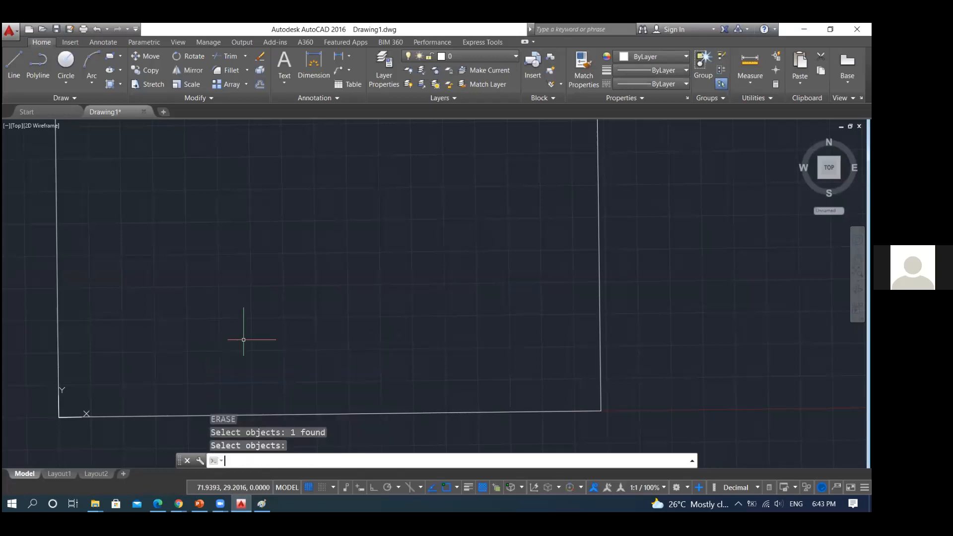
type("l")
key("Return")
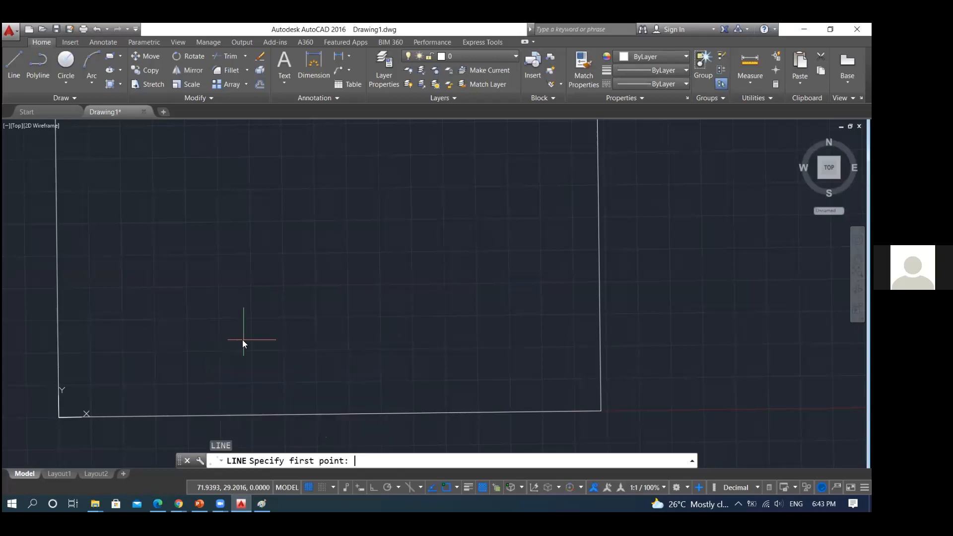
type("20,20")
key("Return")
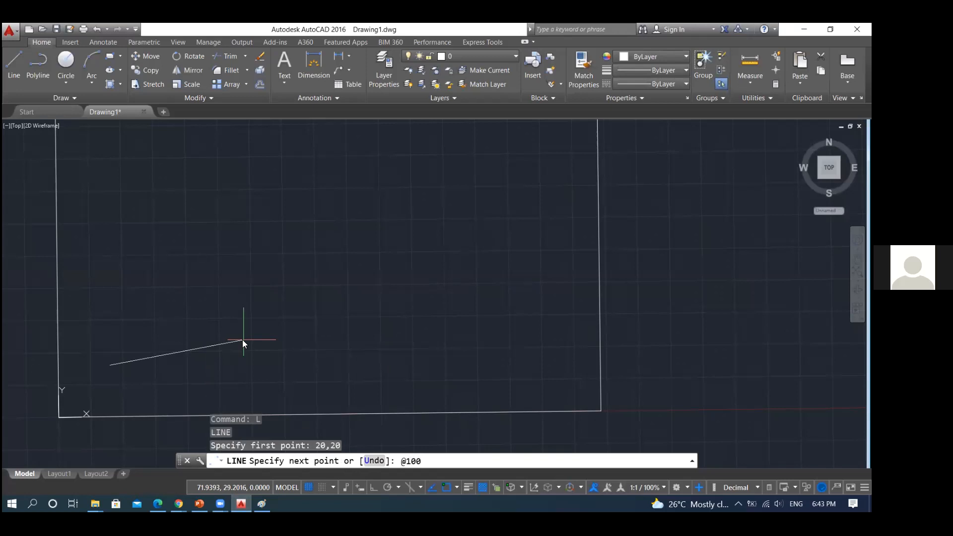
key("Return")
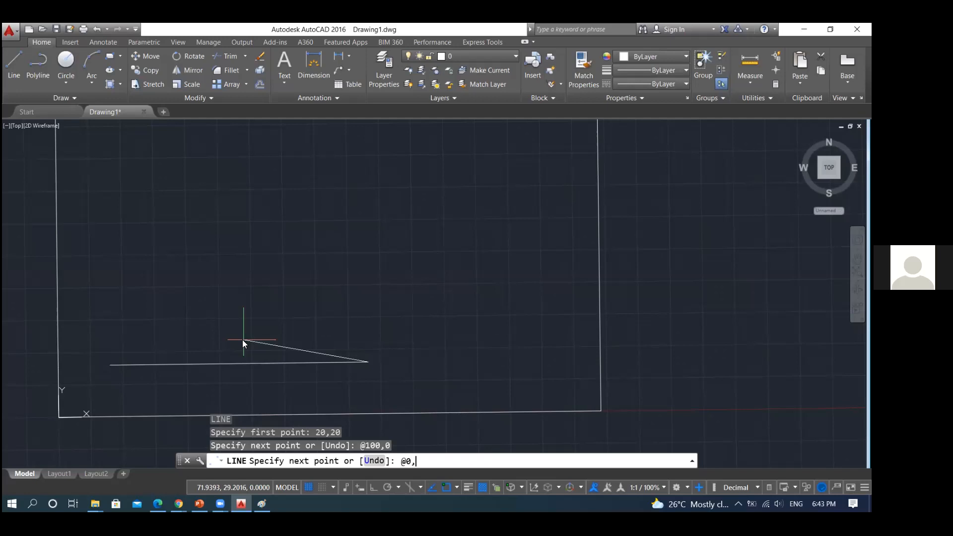
Continue the line with the relative points @0,70 and @-100,0 for the rectangle's right and top edges.
type("@0,70")
key("Return")
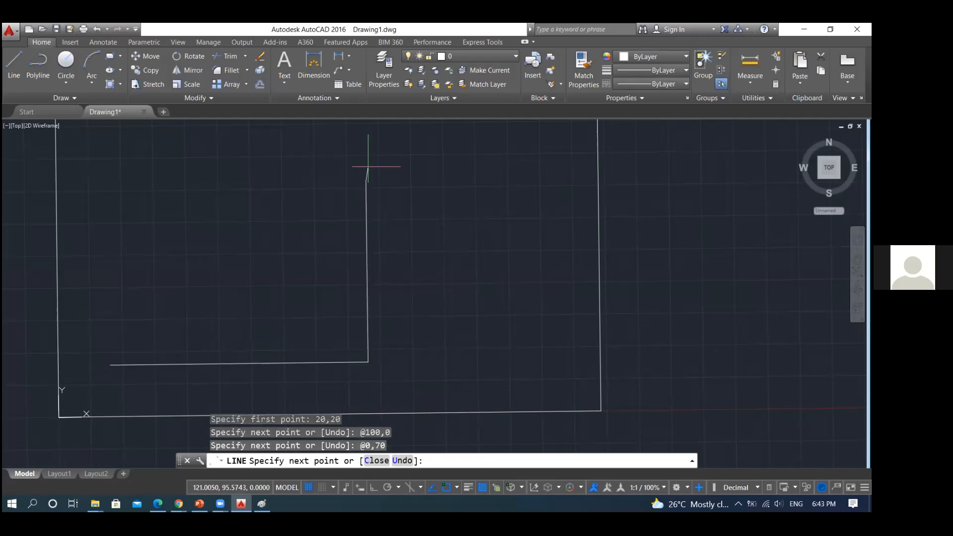
scroll(363, 181, "down", 1)
scroll(363, 181, "up", 1)
scroll(363, 181, "down", 1)
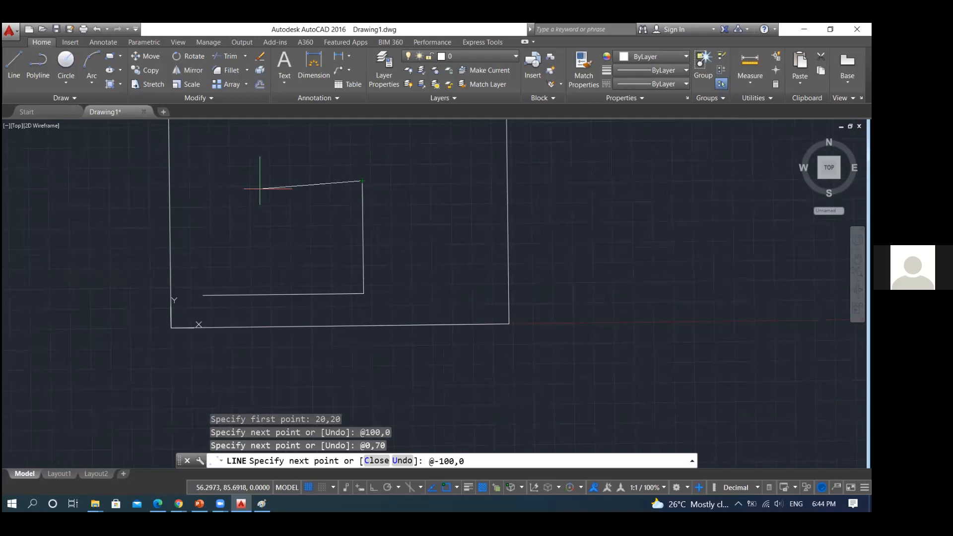
key("Return")
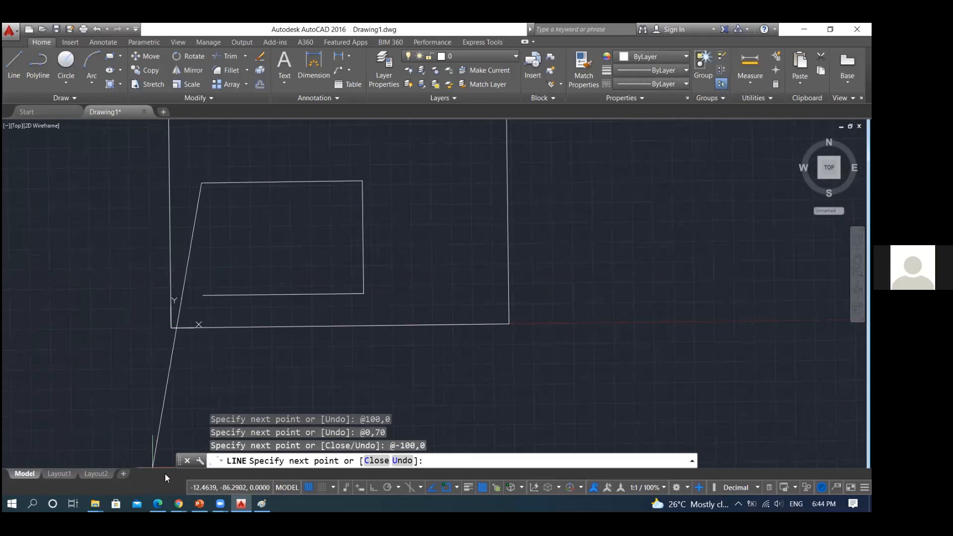
Switch to Paint and handwrite "@ 0,-70" with an Enter arrow at the end of the command list.
left_click(262, 504)
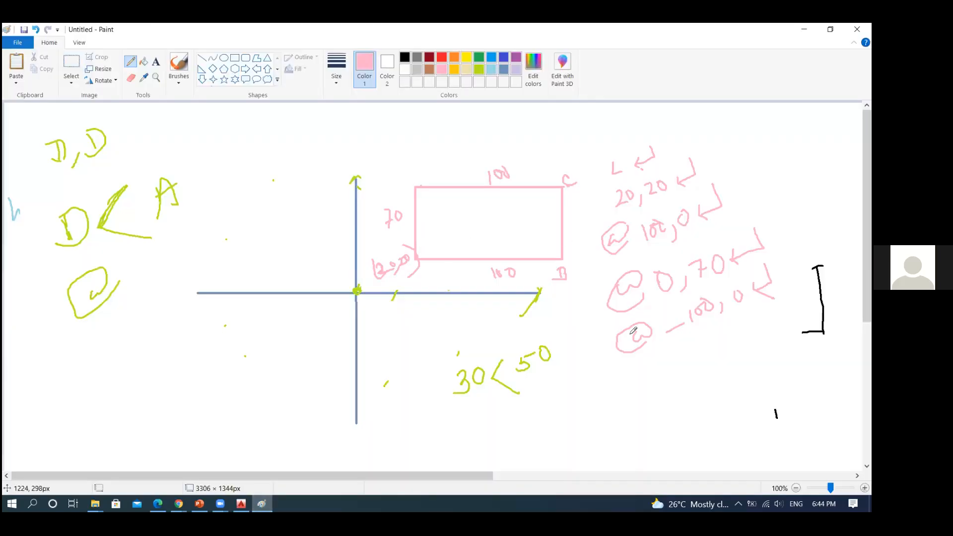
mouse_move(645, 366)
left_mouse_down()
mouse_move(651, 374)
mouse_move(633, 380)
mouse_move(646, 392)
mouse_move(643, 370)
mouse_move(655, 368)
mouse_move(639, 388)
mouse_move(654, 391)
mouse_move(679, 364)
mouse_move(688, 382)
mouse_move(695, 365)
mouse_move(717, 356)
mouse_move(729, 335)
mouse_move(764, 328)
mouse_move(776, 307)
left_mouse_up()
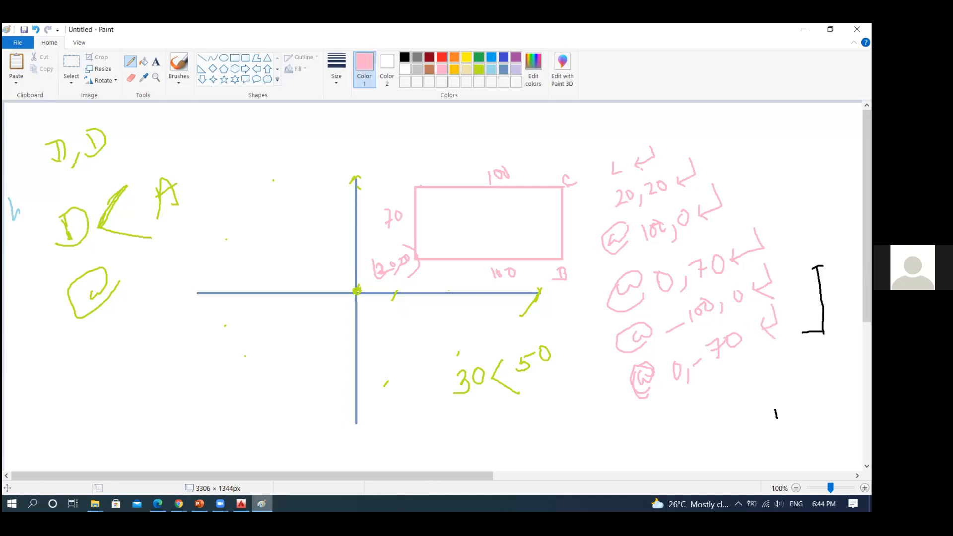
Switch to AutoCAD and draw the rectangle's left edge with the relative point @0,-70.
left_click(241, 504)
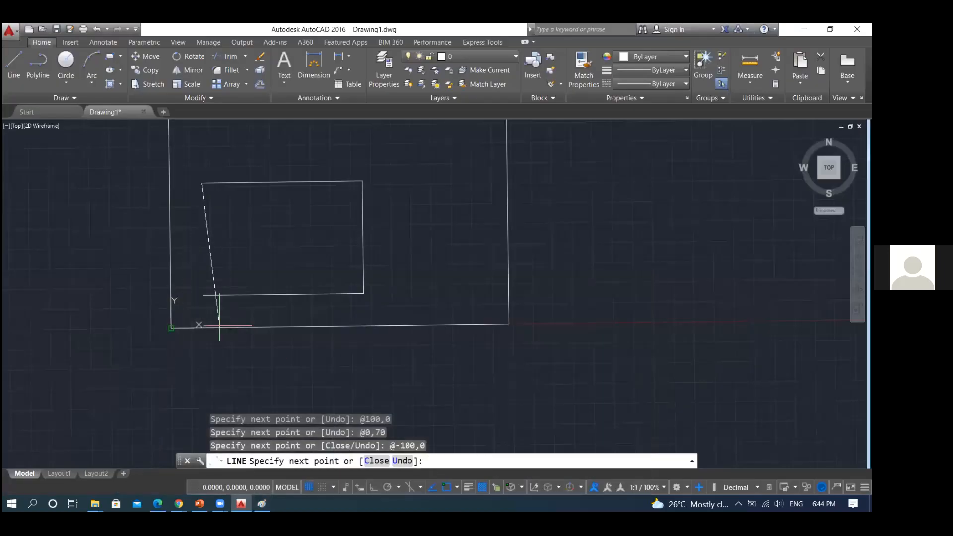
type("@0,-70")
key("Return")
Examine the rectangle's lower-left corner up close to check how the first and last segments meet.
scroll(203, 296, "down", 4)
scroll(203, 295, "up", 8)
scroll(203, 295, "down", 6)
scroll(203, 296, "up", 4)
scroll(204, 295, "down", 4)
scroll(187, 292, "up", 6)
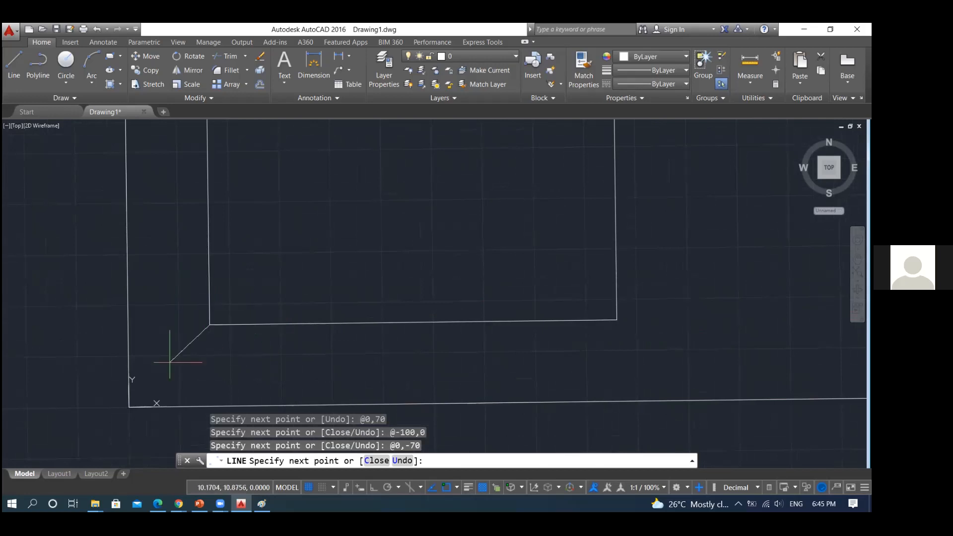
scroll(200, 330, "up", 2)
scroll(201, 330, "down", 2)
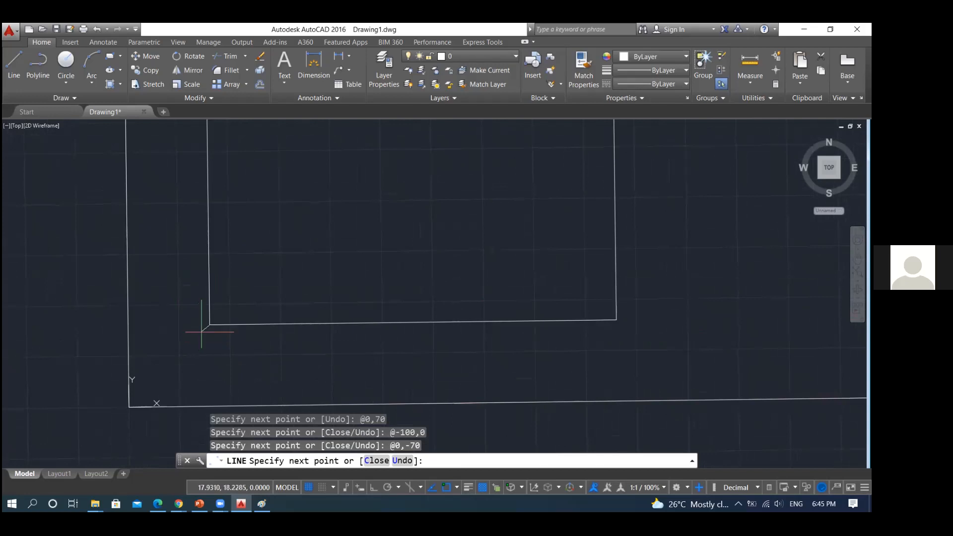
scroll(205, 325, "up", 3)
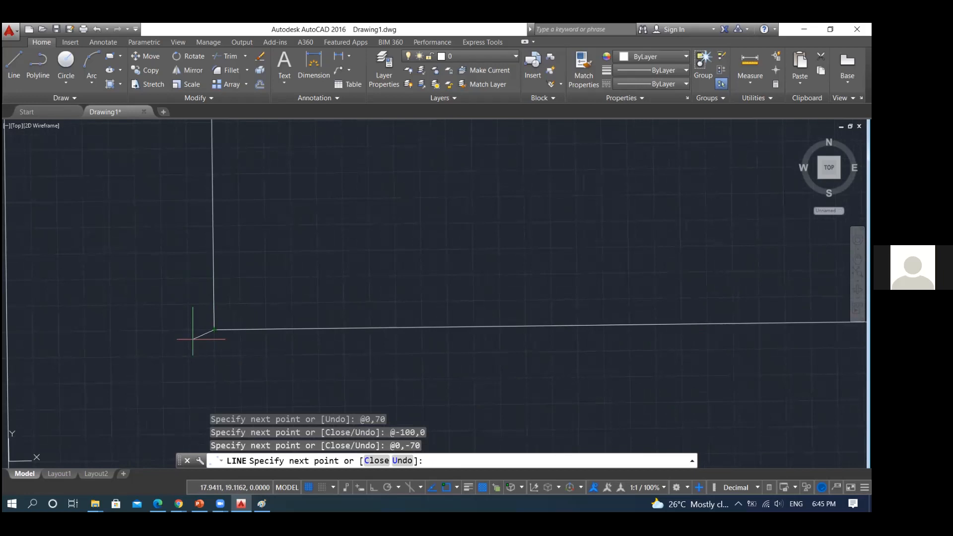
End the line command and show the complete rectangle within the sheet.
key("Escape")
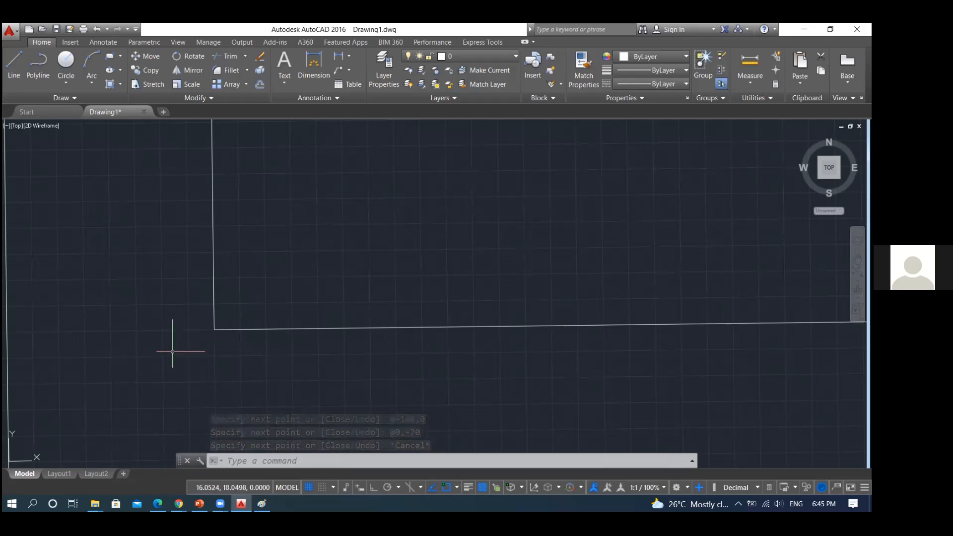
scroll(151, 373, "down", 5)
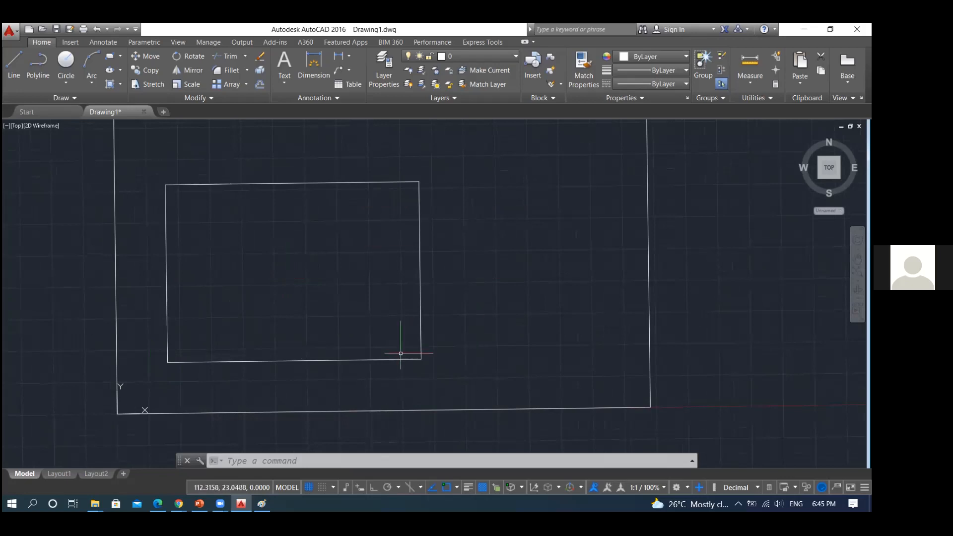
scroll(311, 394, "down", 2)
scroll(330, 313, "up", 2)
scroll(330, 313, "down", 2)
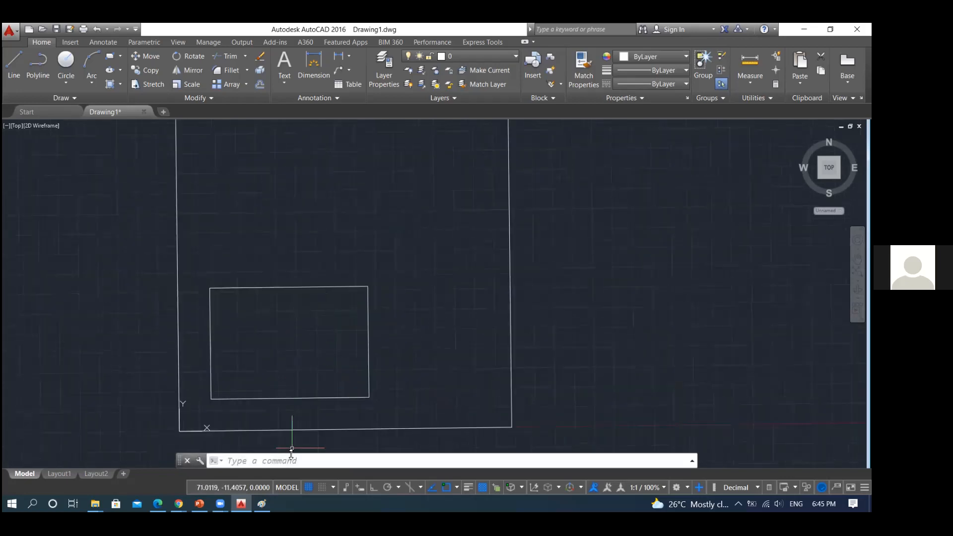
mouse_move(220, 504)
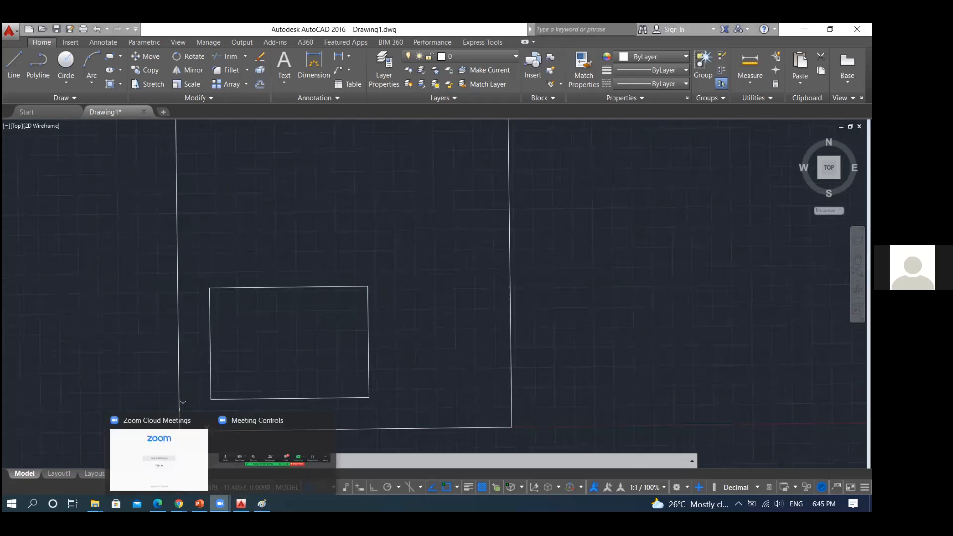